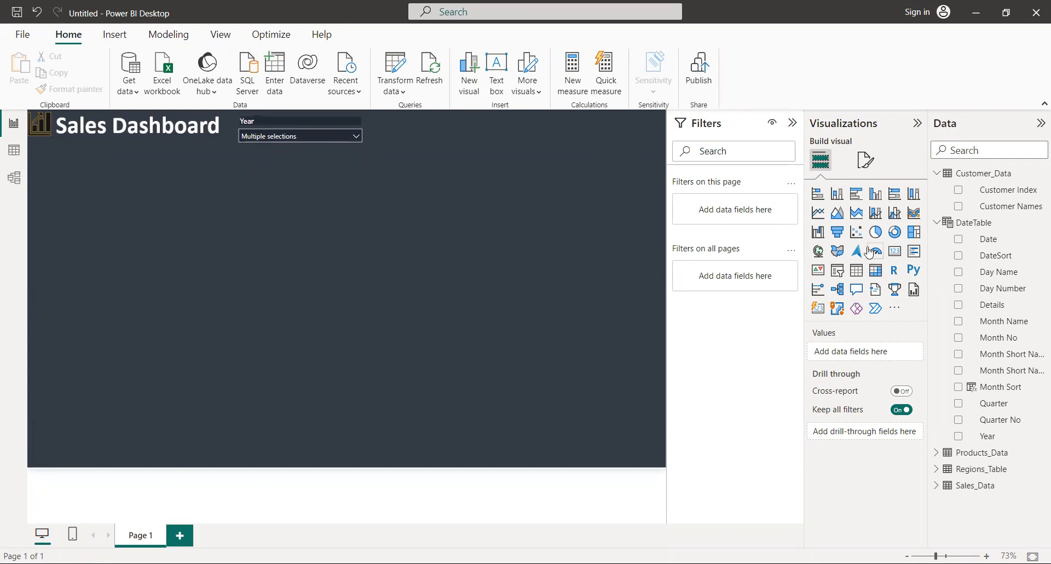
Add a slicer to the report page and assign it the Year field from DateTable.
left_click(837, 272)
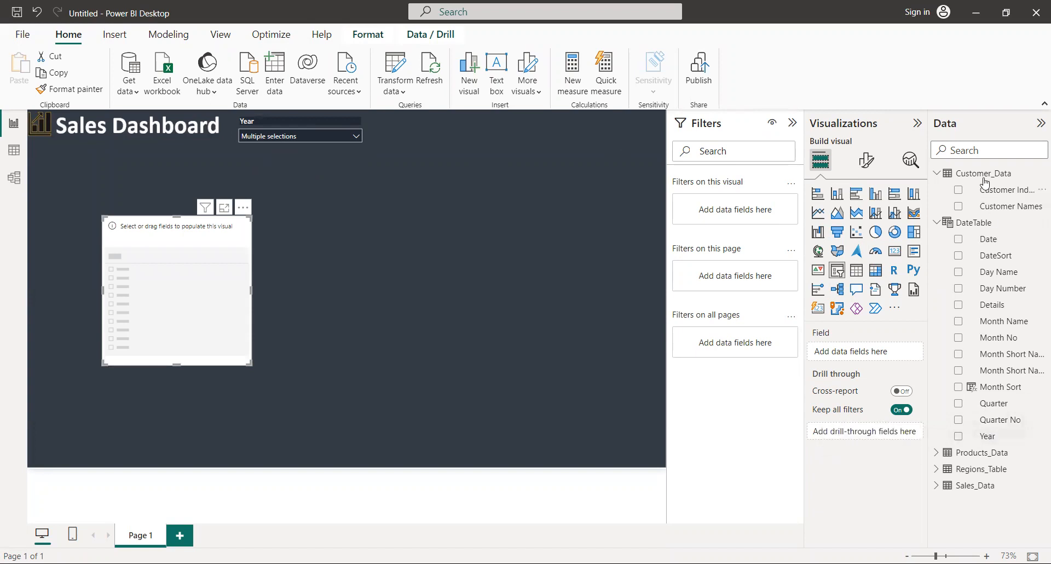
left_click_drag(1006, 441, 890, 356)
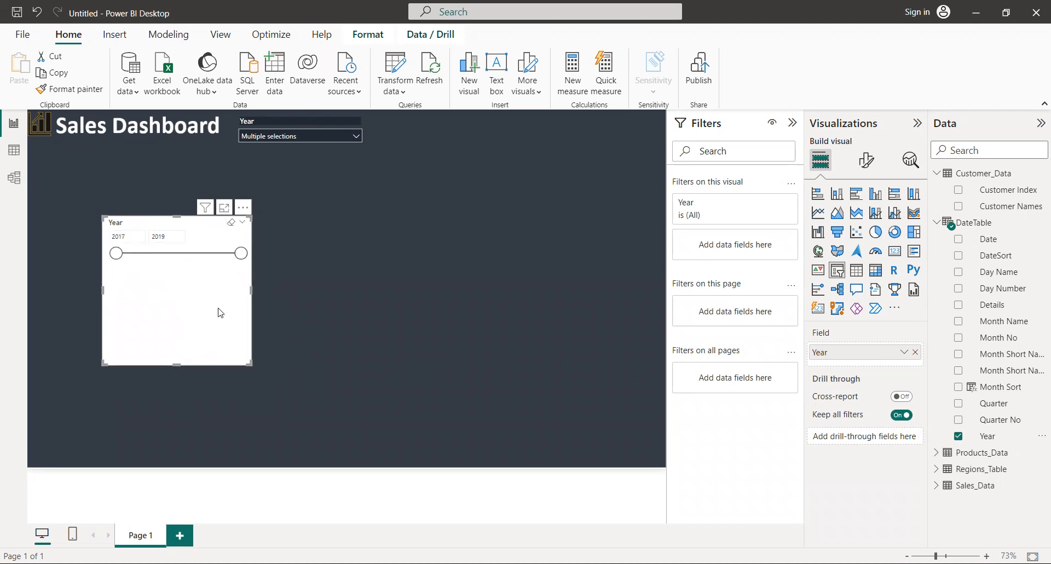
Inspect the Month Sort formula in DateTable, and sort the Month Short Name Plus Year column by Month Sort.
left_click(16, 182)
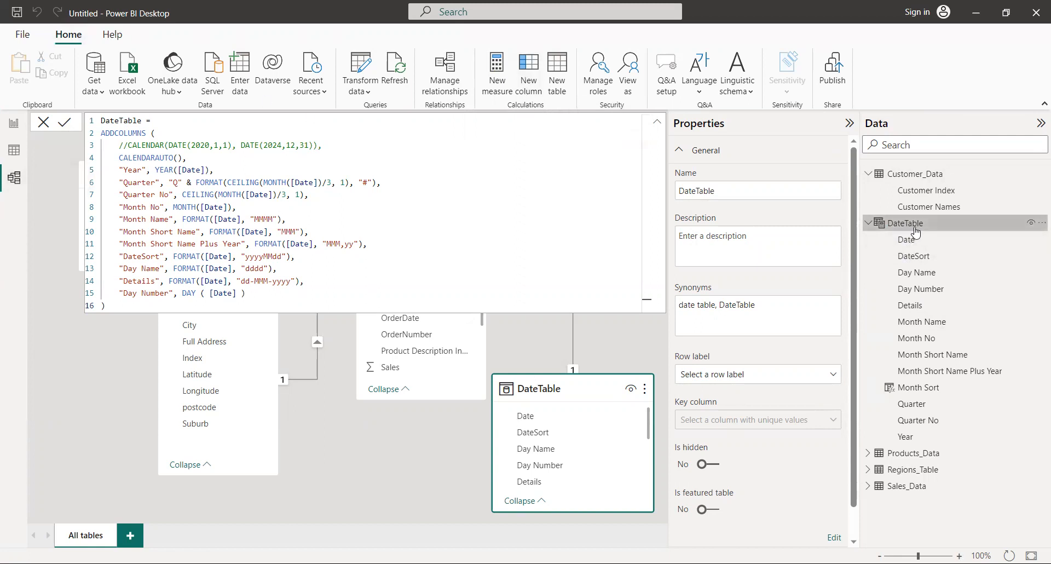
left_click(935, 391)
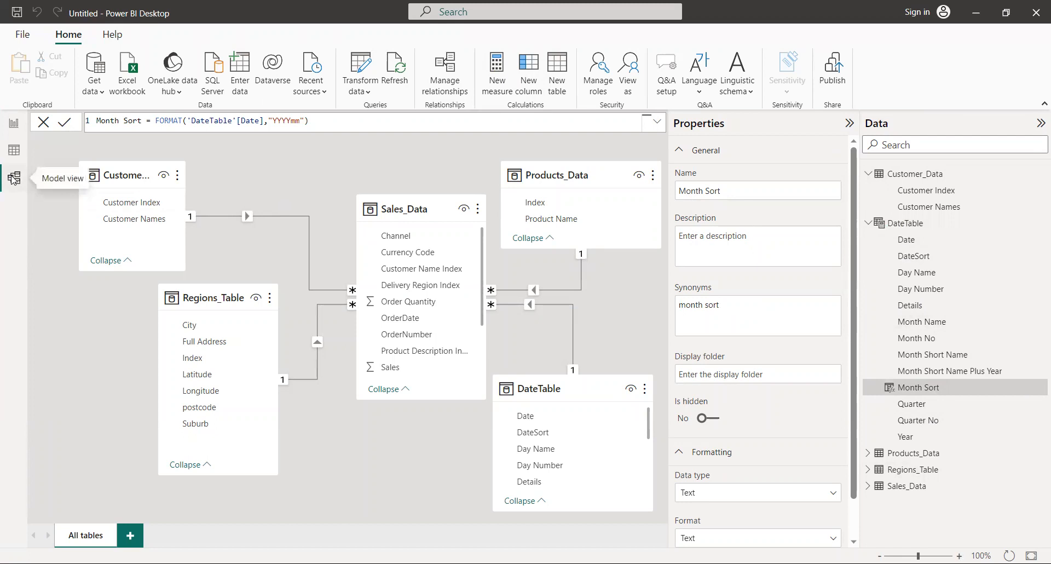
left_click(13, 150)
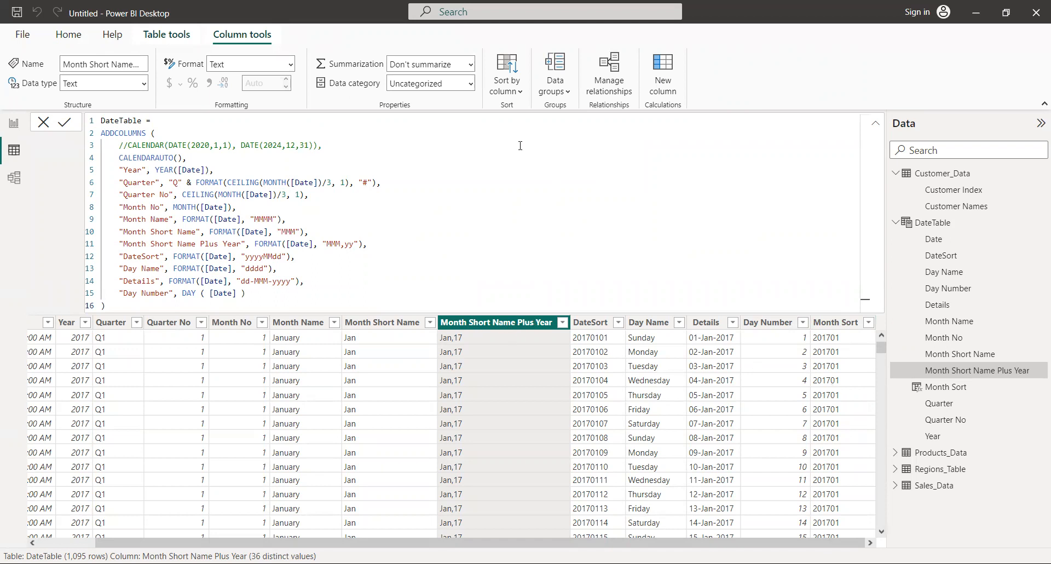
left_click(517, 92)
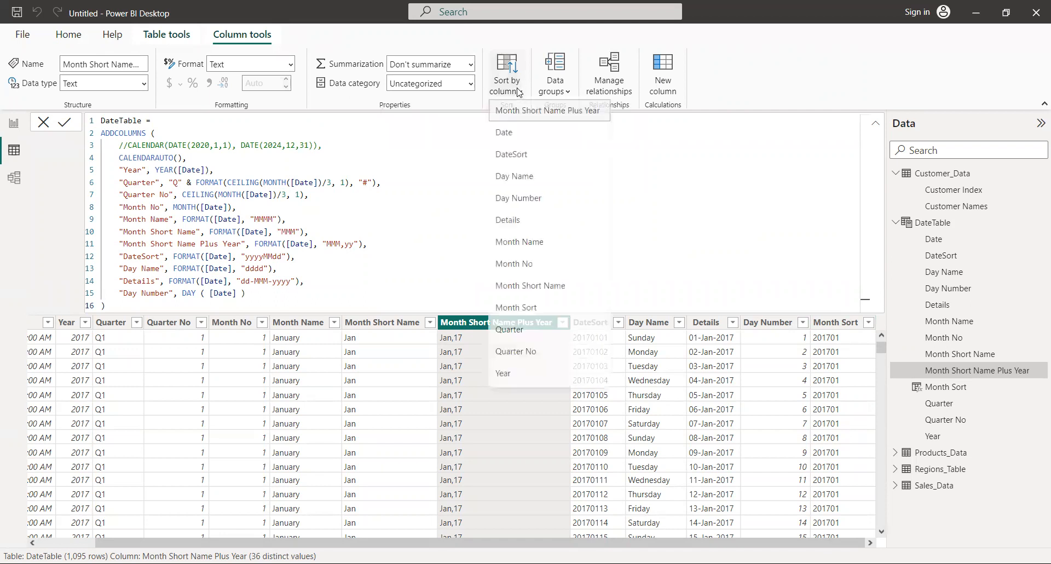
left_click(526, 311)
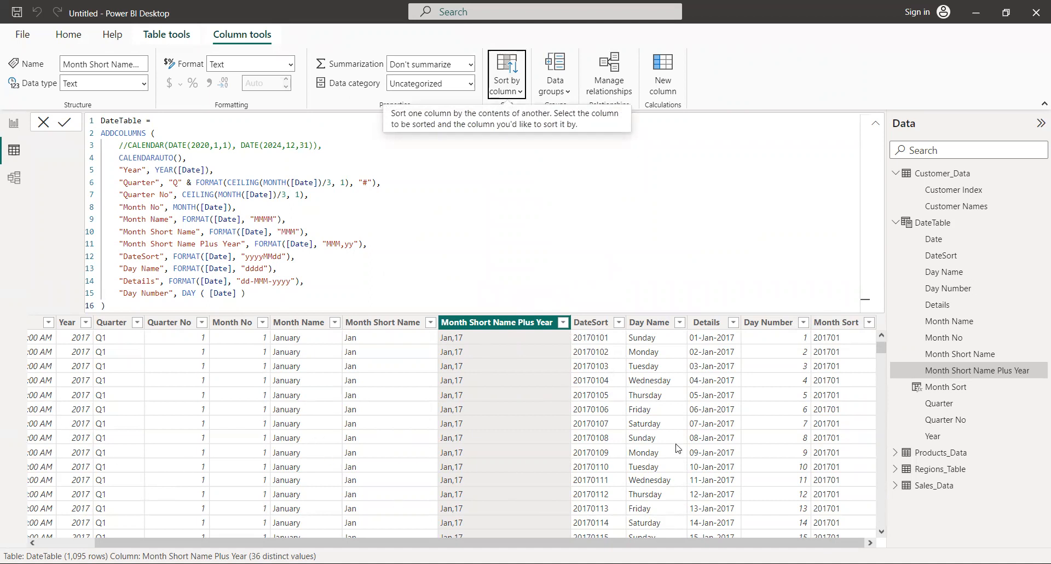
left_click(510, 82)
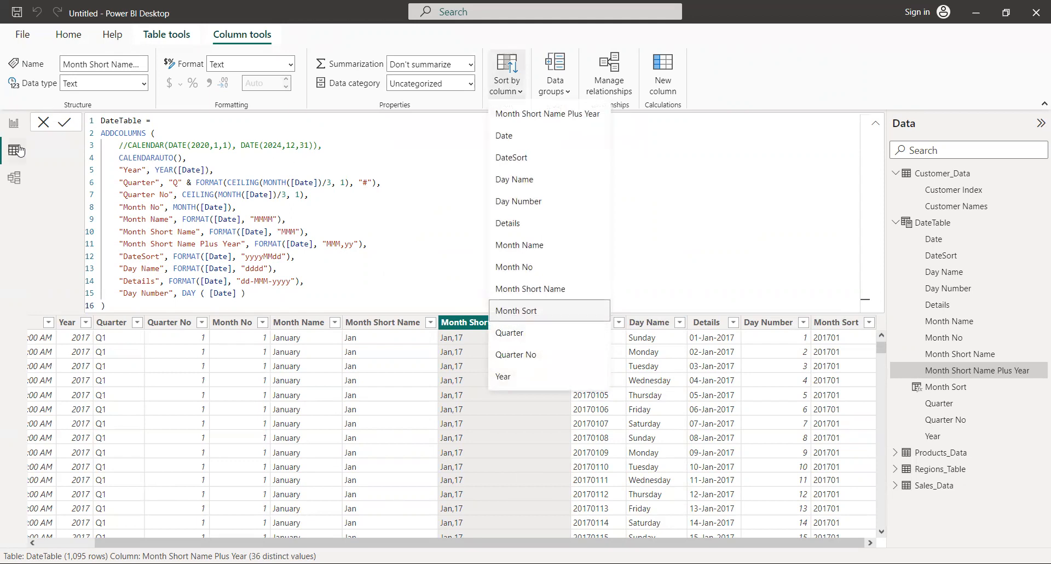
Return to the report page and add the Month Sort field below Year in the new slicer.
left_click(14, 126)
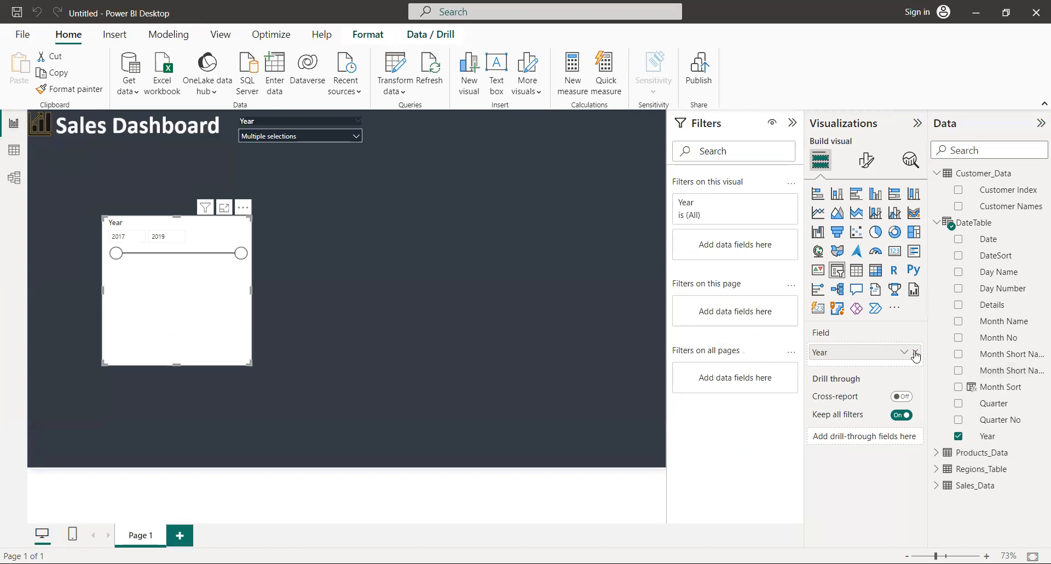
left_click_drag(1024, 389, 902, 364)
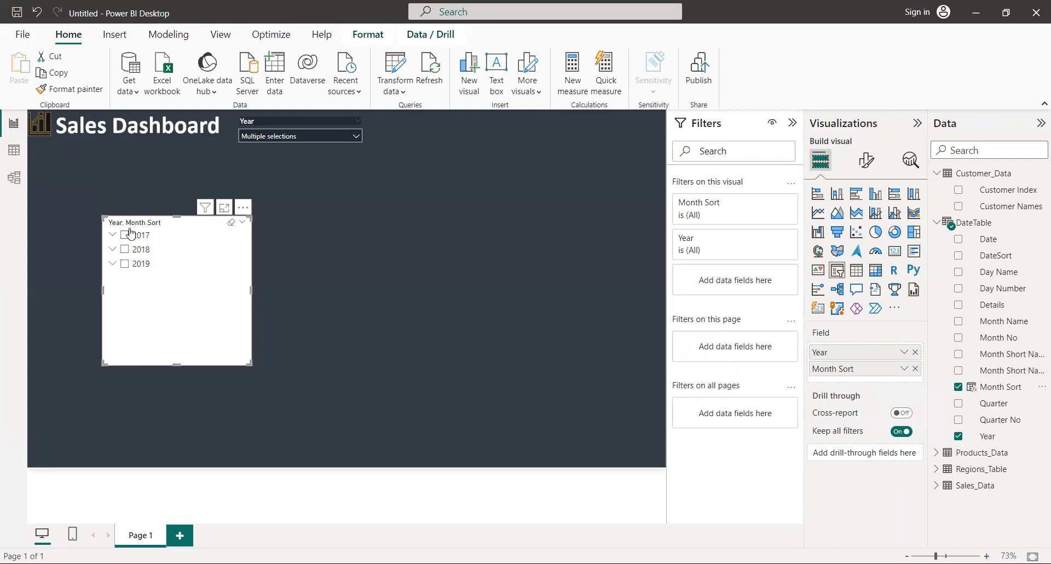
Expand and collapse the years 2017, 2018 and 2019 in the slicer to examine the months under each.
left_click(113, 235)
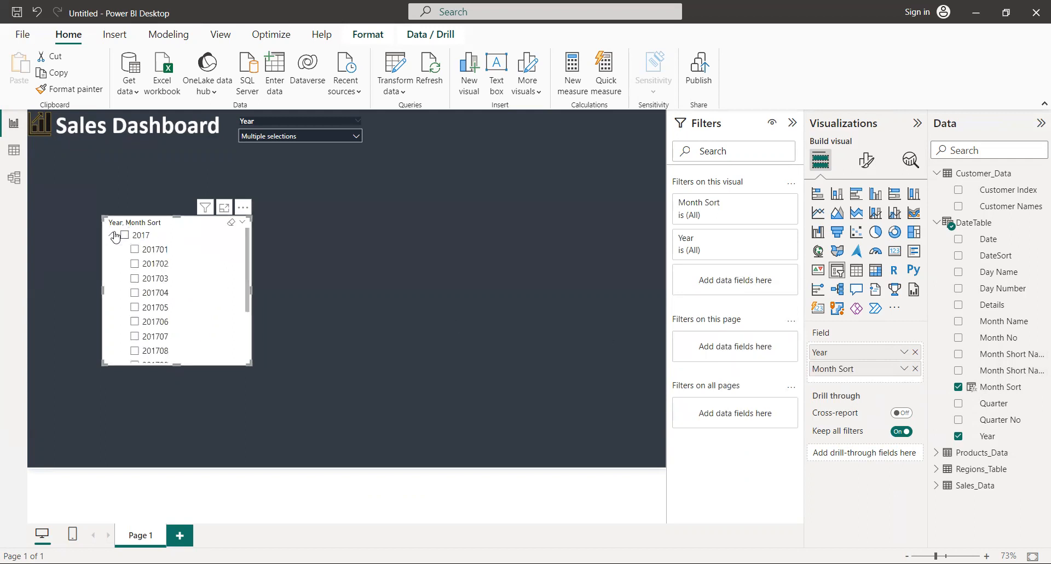
left_click(114, 236)
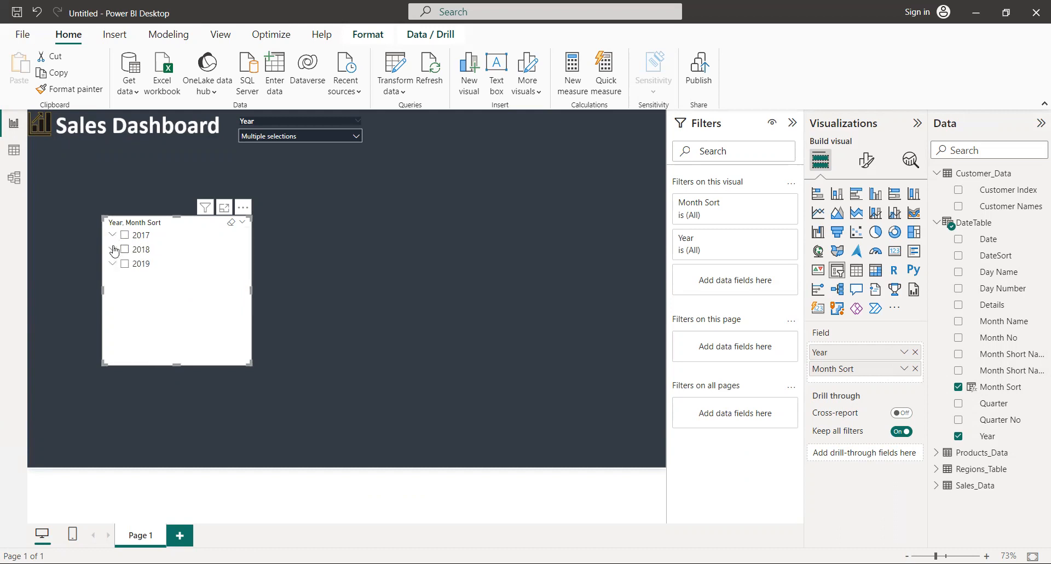
left_click(112, 250)
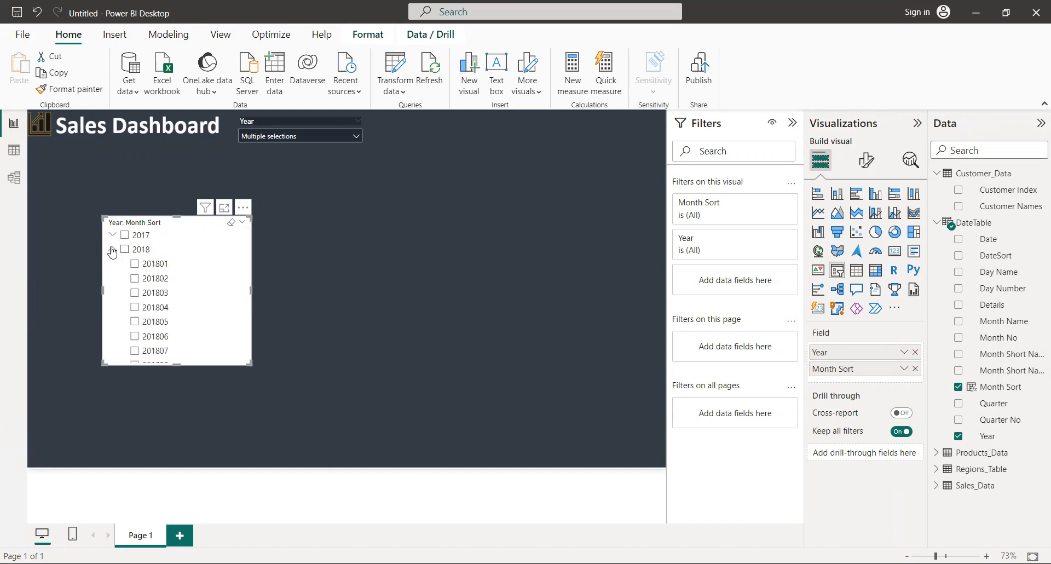
left_click(113, 249)
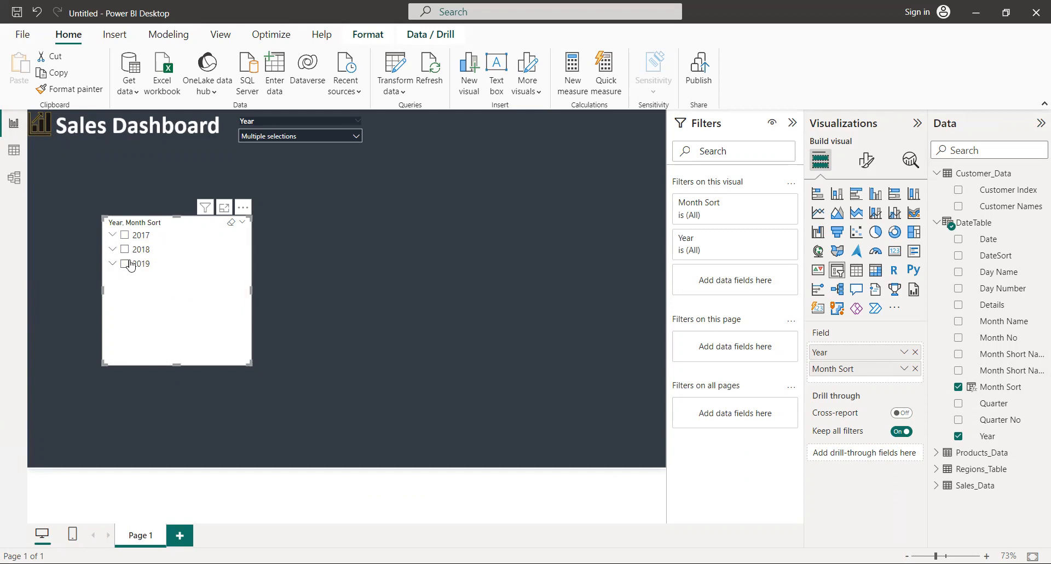
left_click(113, 235)
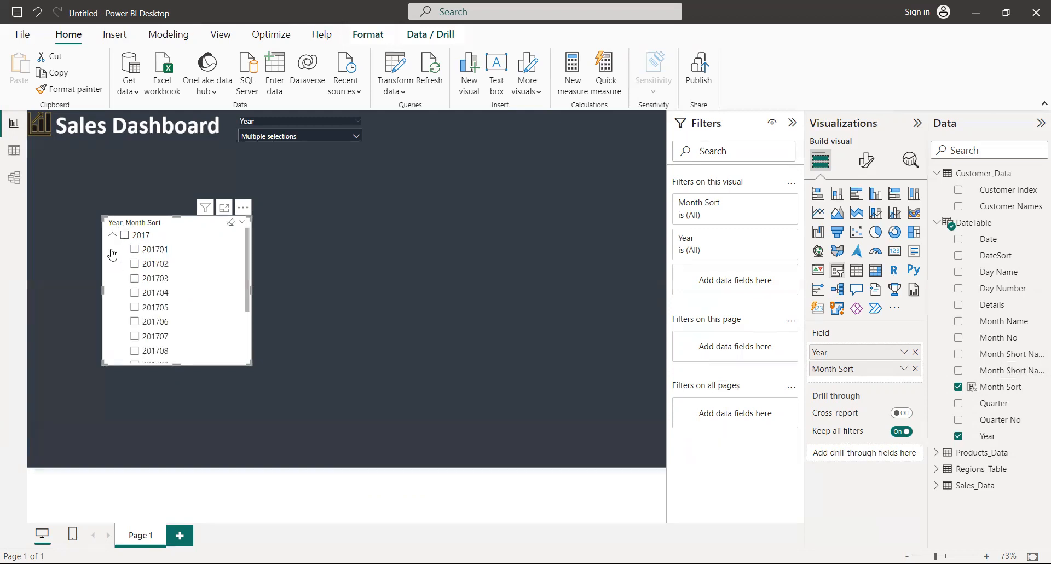
left_click(112, 235)
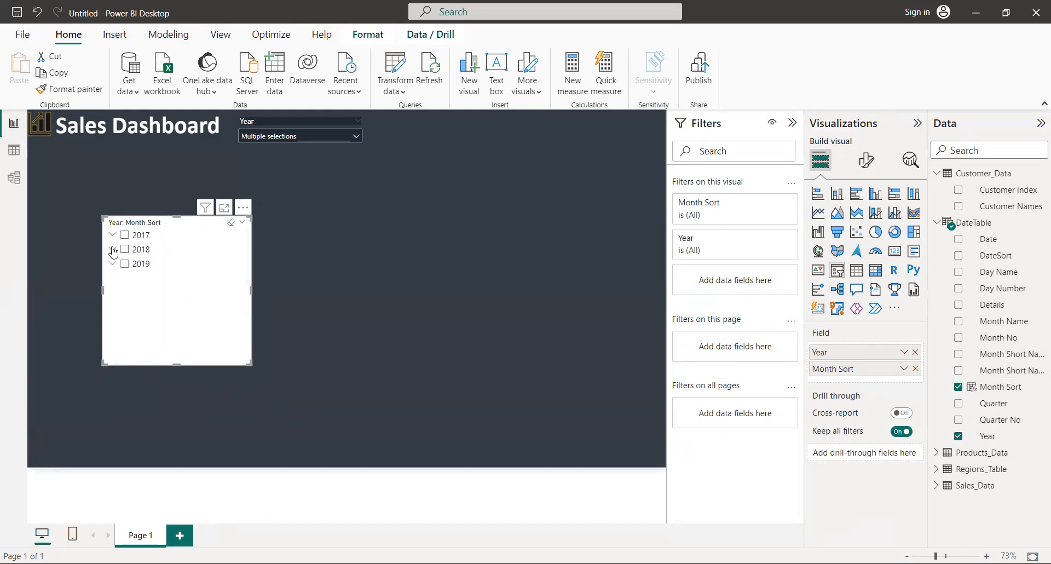
left_click(113, 250)
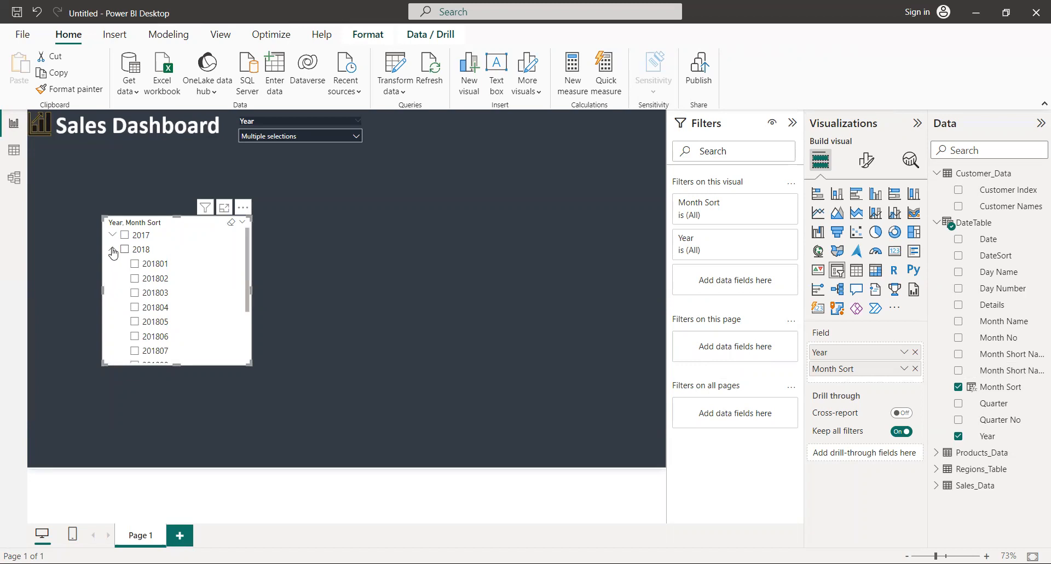
left_click(113, 250)
left_click(114, 265)
Reduce the Year and Month Sort slicer's height to a short strip and turn off its background.
left_click(245, 349)
left_click_drag(177, 365, 206, 248)
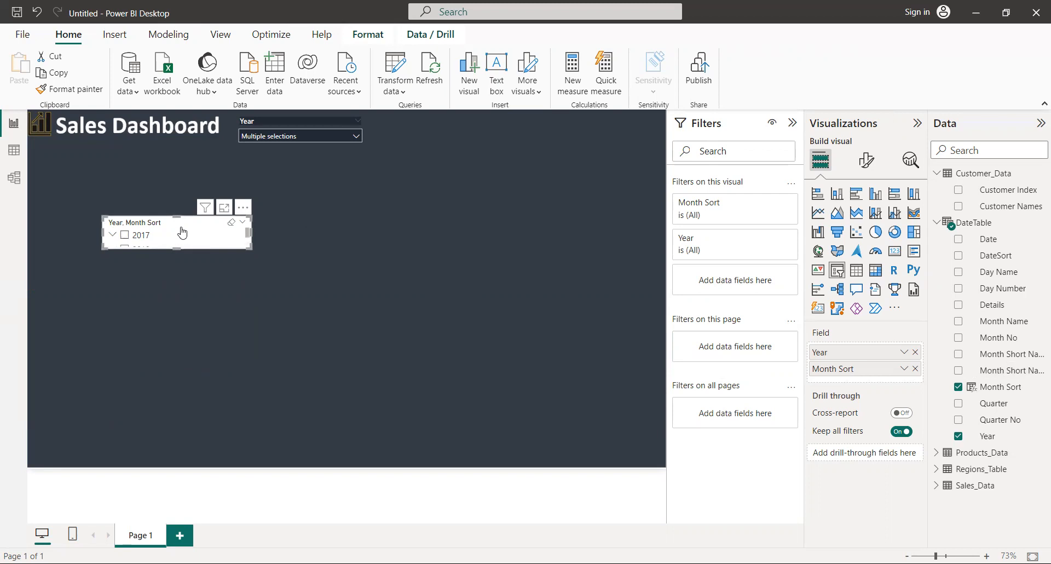
left_click(867, 161)
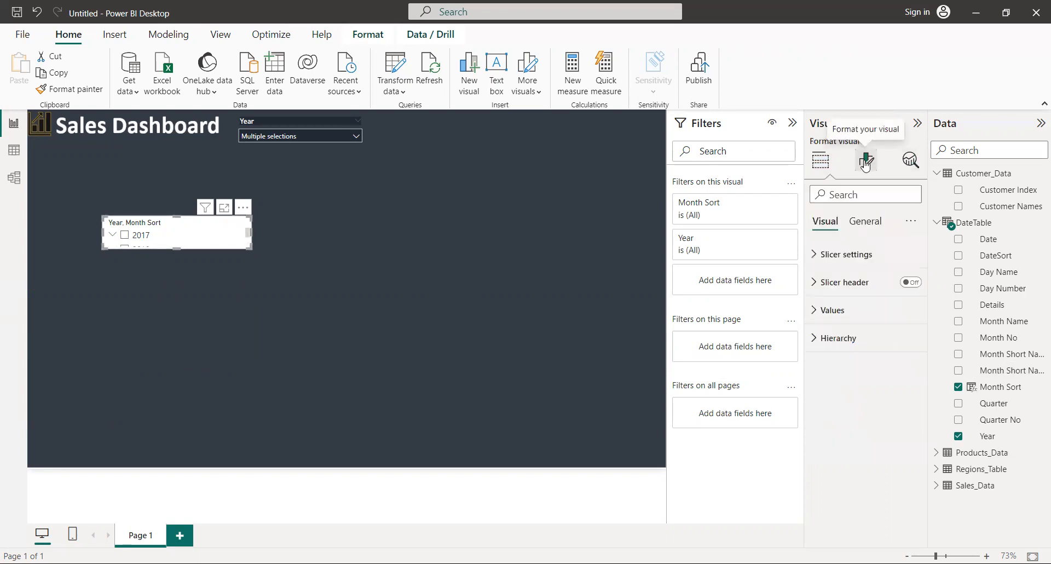
left_click(859, 228)
left_click(840, 321)
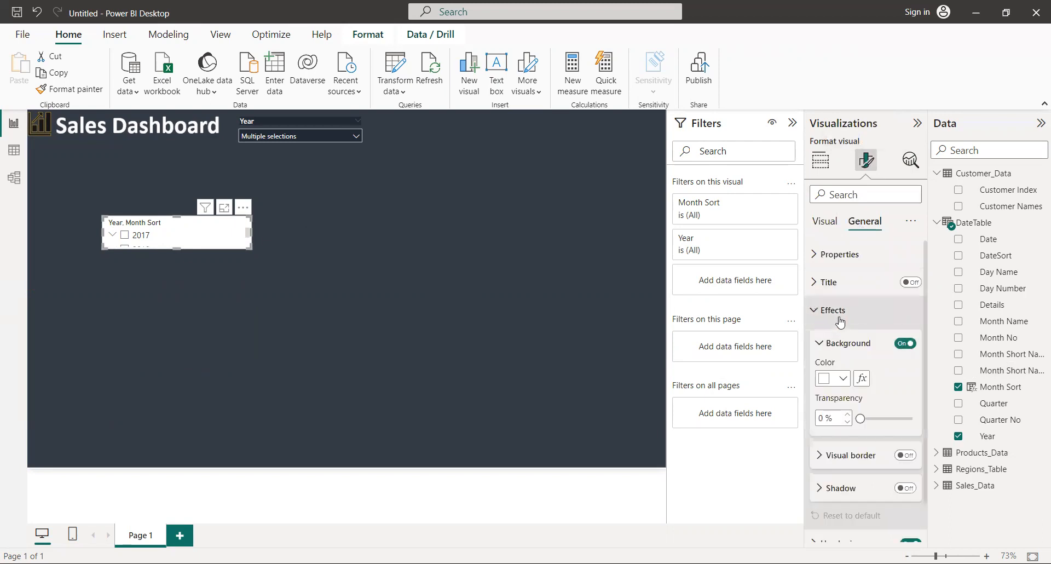
left_click(904, 343)
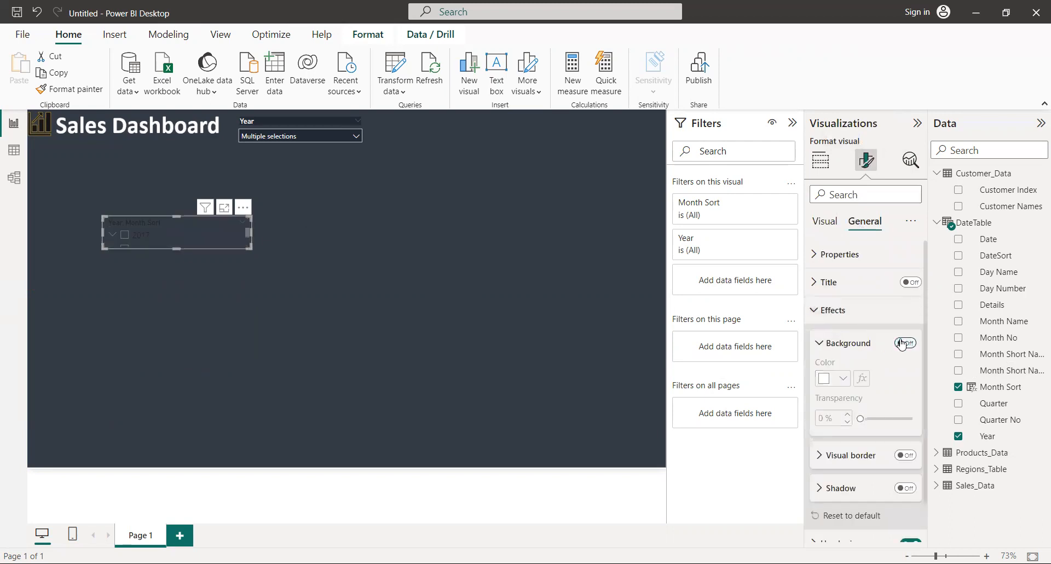
Set the font color of the slicer header to white.
left_click(826, 223)
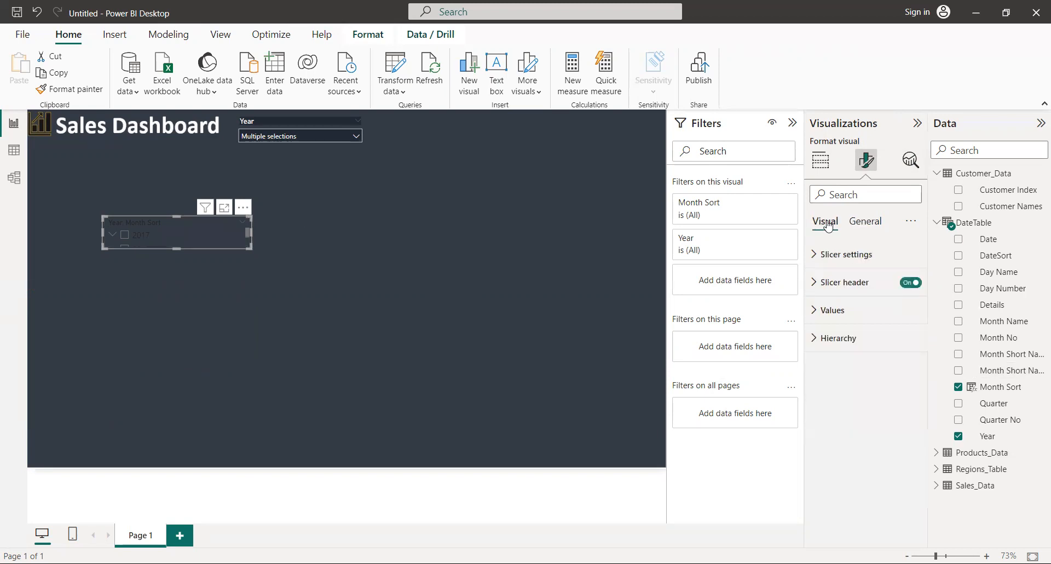
left_click(856, 293)
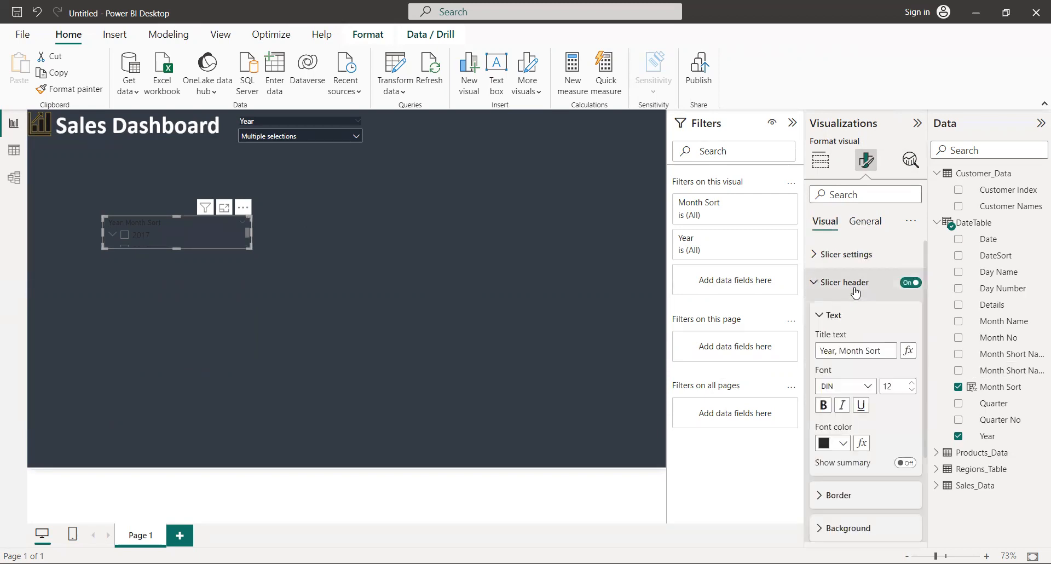
left_click(842, 450)
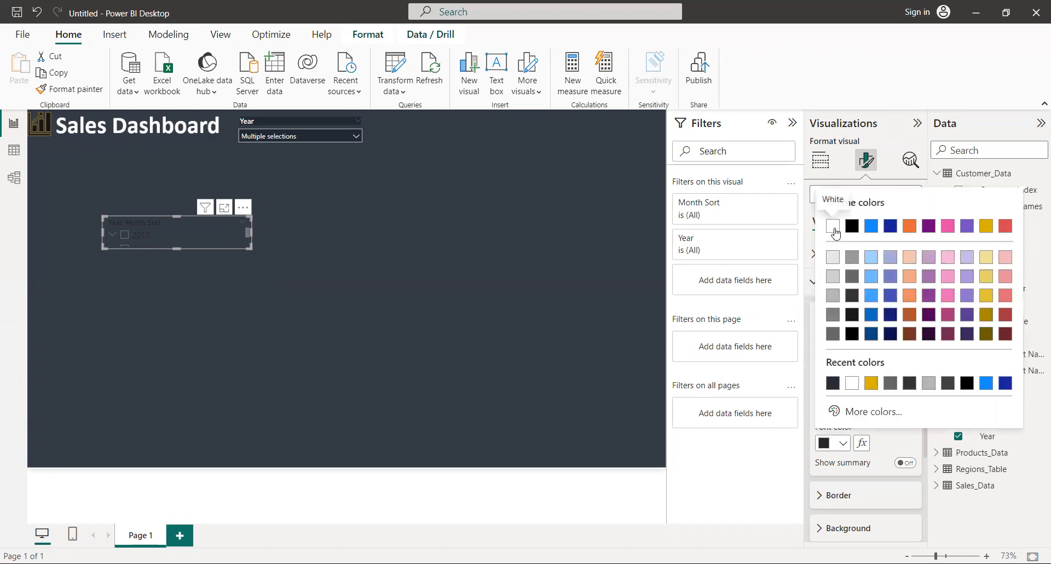
left_click(835, 233)
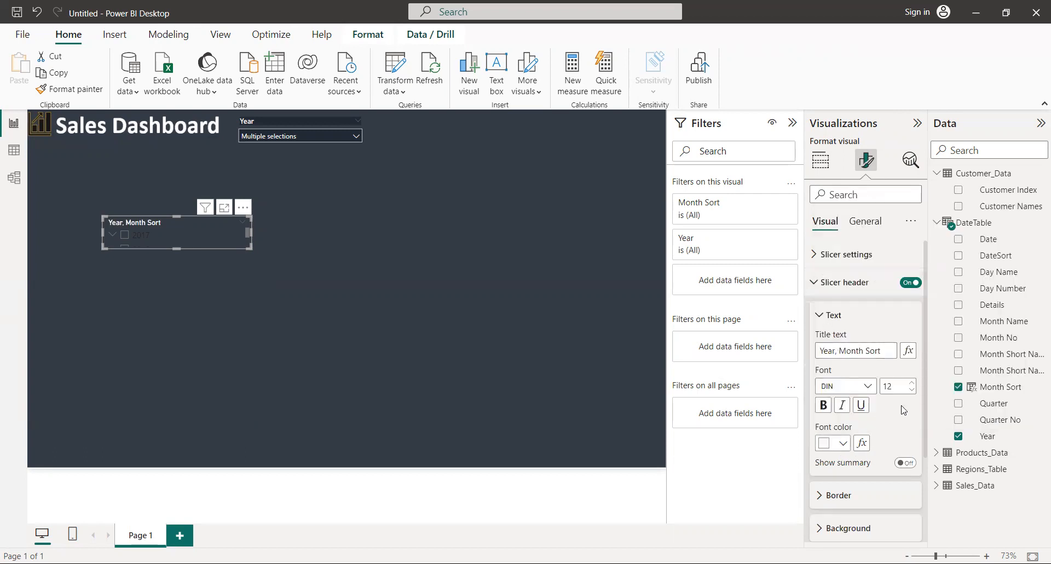
Replace the slicer header's title text with "Date".
left_click(882, 352)
key("BackSpace")
key("BackSpace")
key("BackSpace")
key("BackSpace")
key("BackSpace")
key("BackSpace")
key("BackSpace")
key("BackSpace")
key("BackSpace")
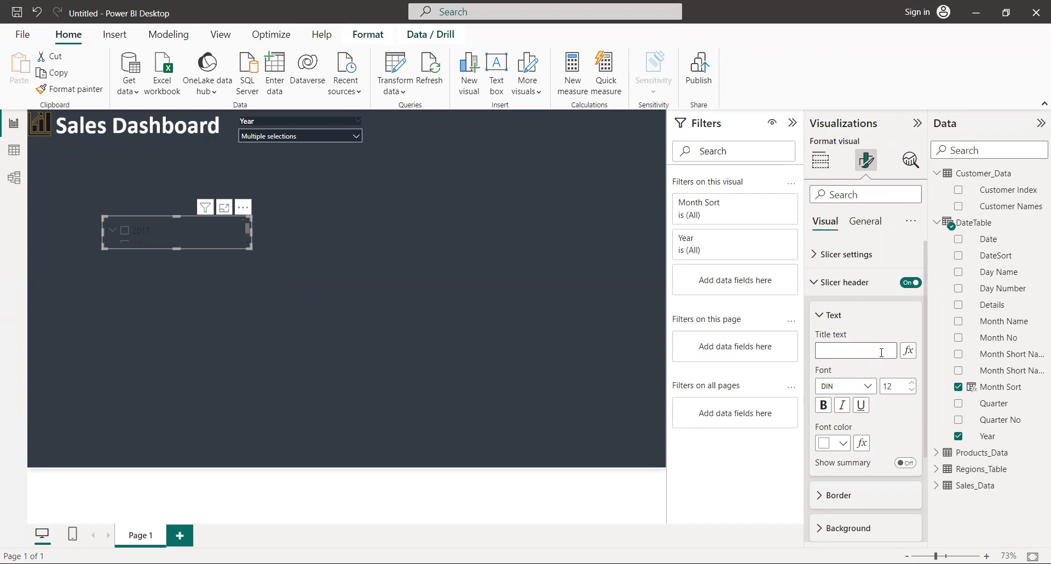
type("Date")
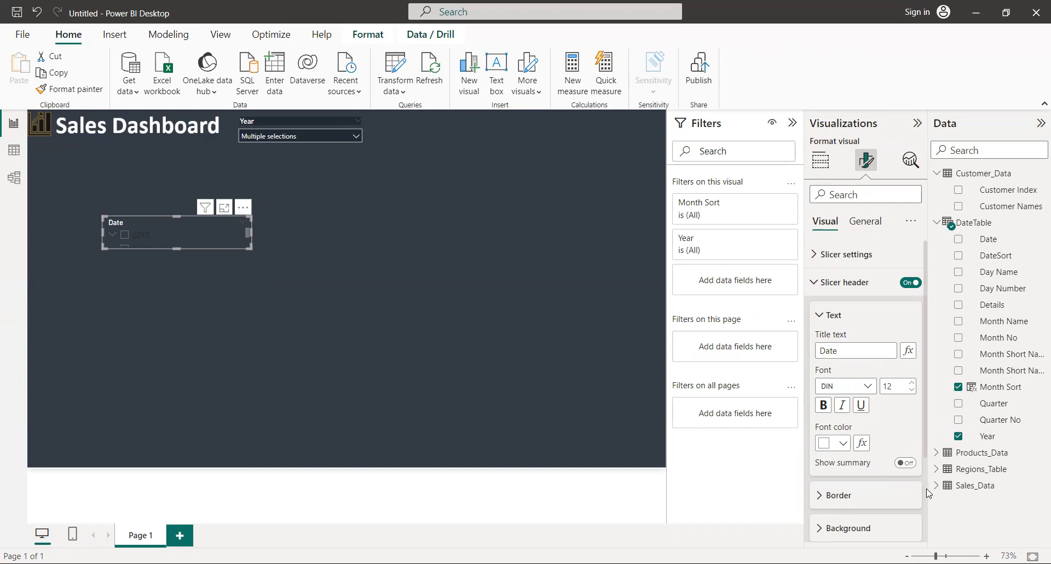
Set the font color of the Date slicer's values to white and deselect the slicer.
scroll(926, 493, "down", 3)
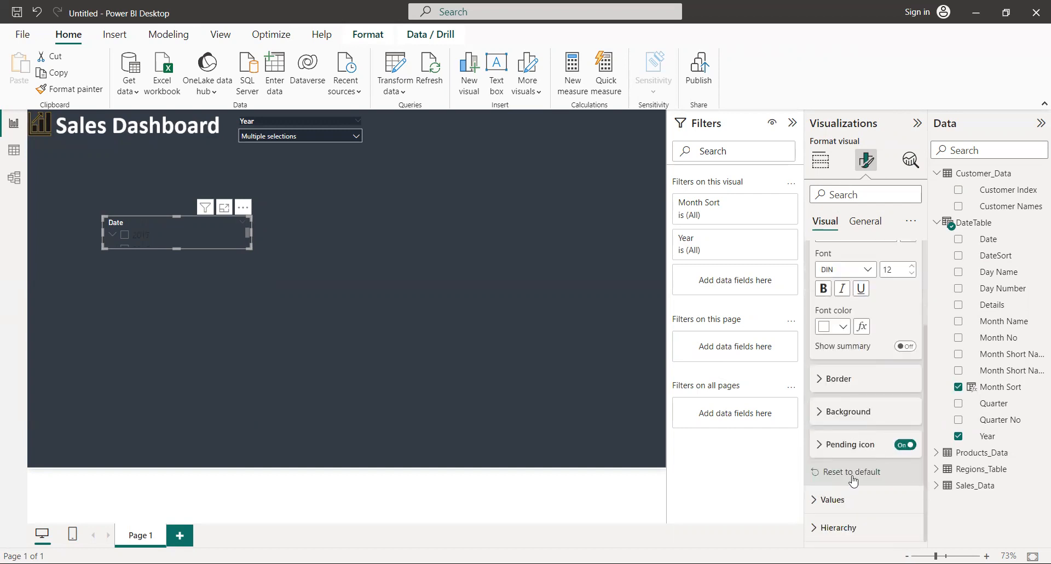
left_click(844, 513)
scroll(928, 539, "down", 5)
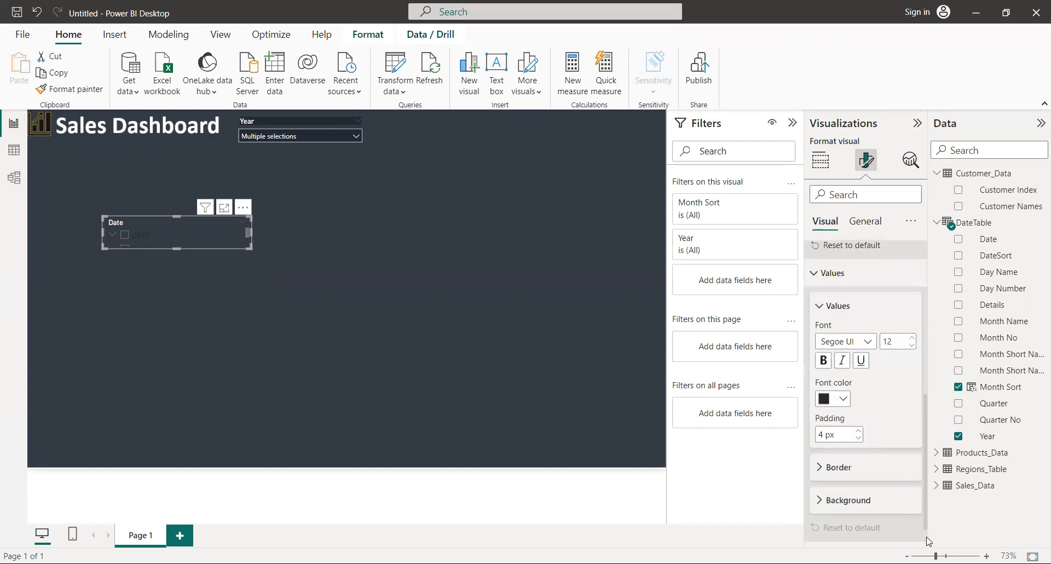
left_click(826, 399)
left_click(832, 182)
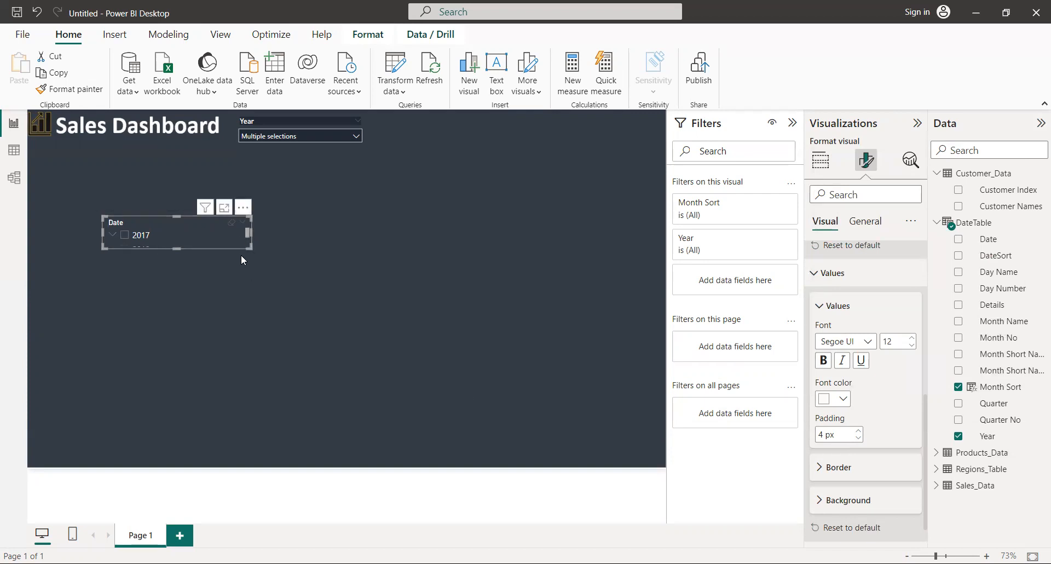
left_click(308, 314)
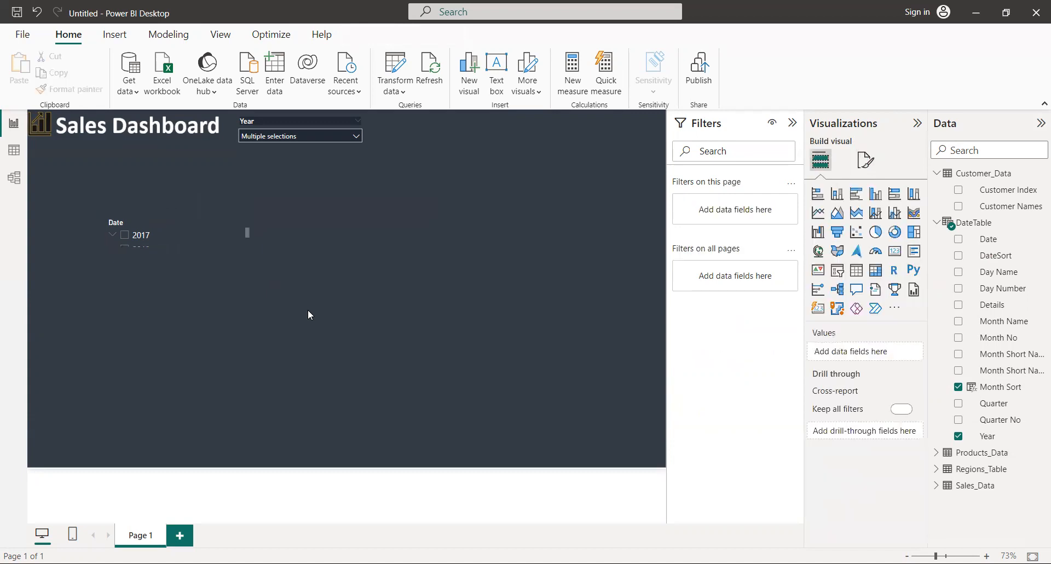
Change the Date slicer's style from a vertical list to Dropdown.
left_click(196, 239)
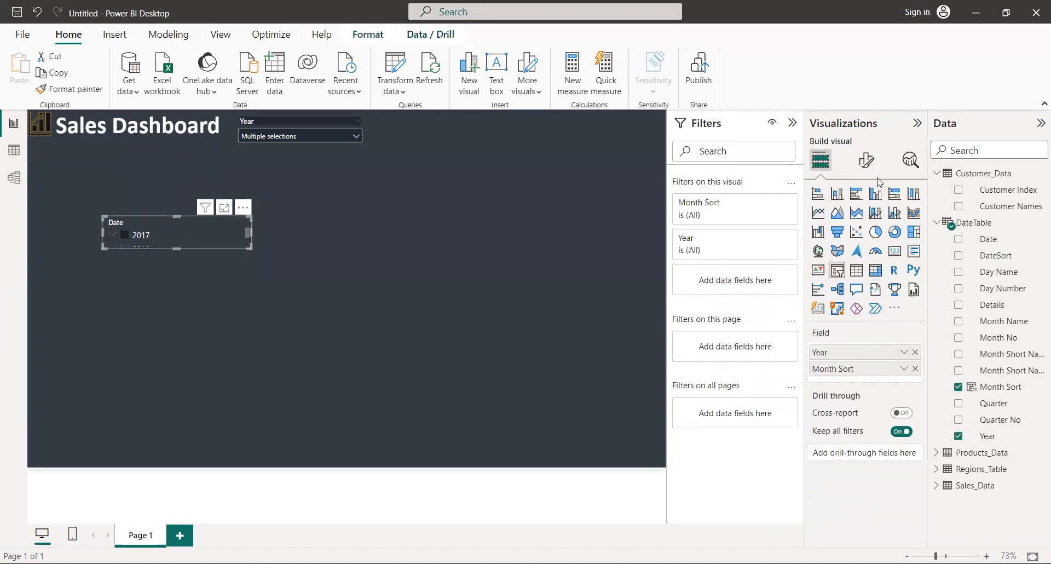
left_click(866, 163)
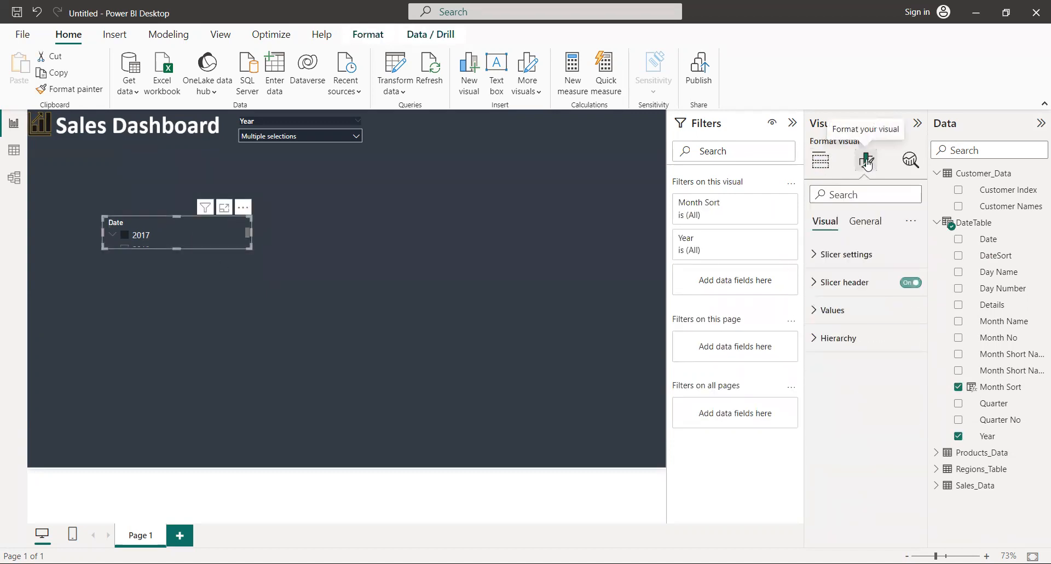
left_click(850, 257)
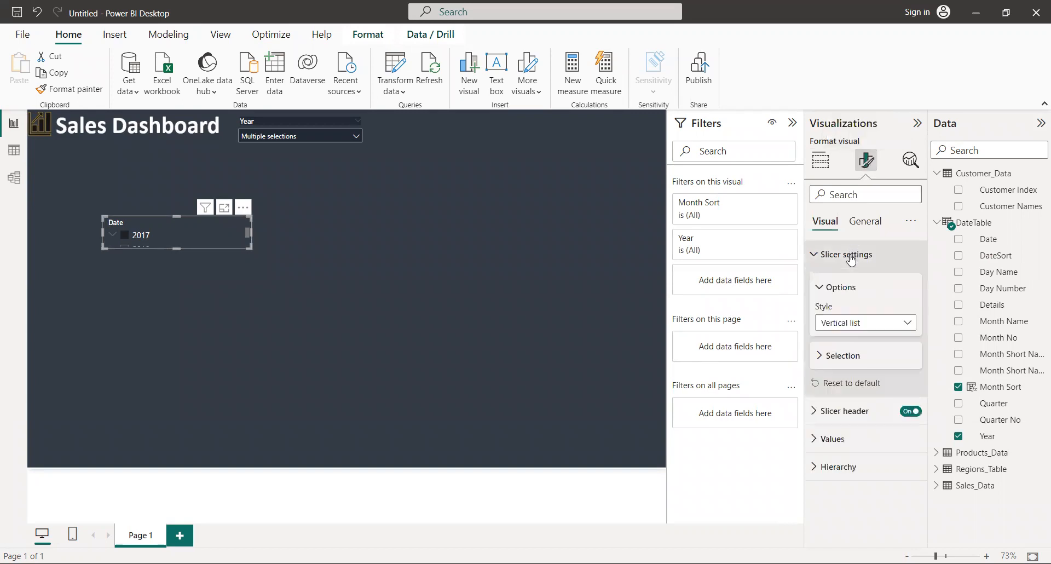
left_click(909, 326)
left_click(861, 357)
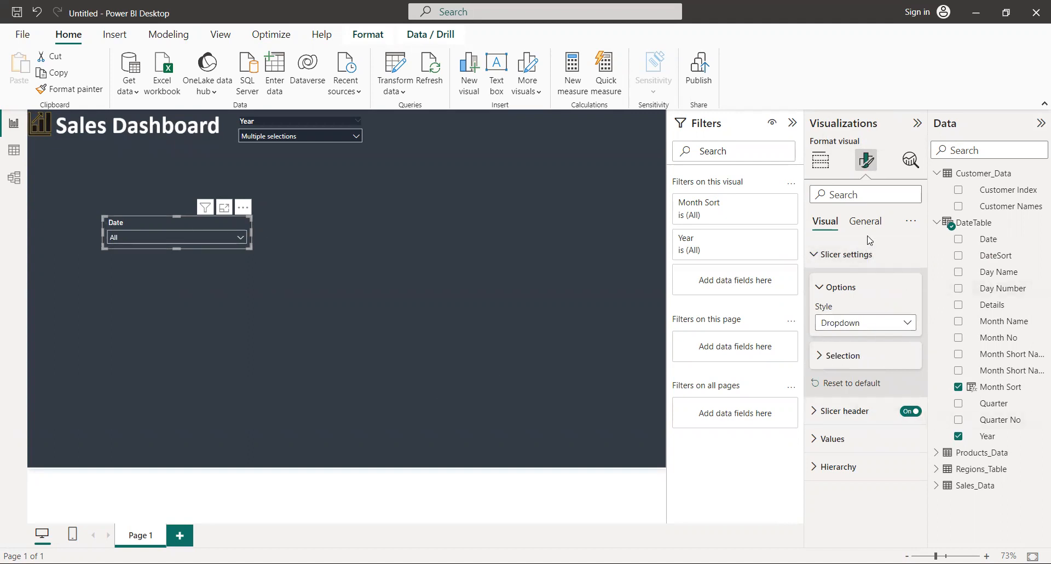
left_click(864, 417)
left_click(864, 416)
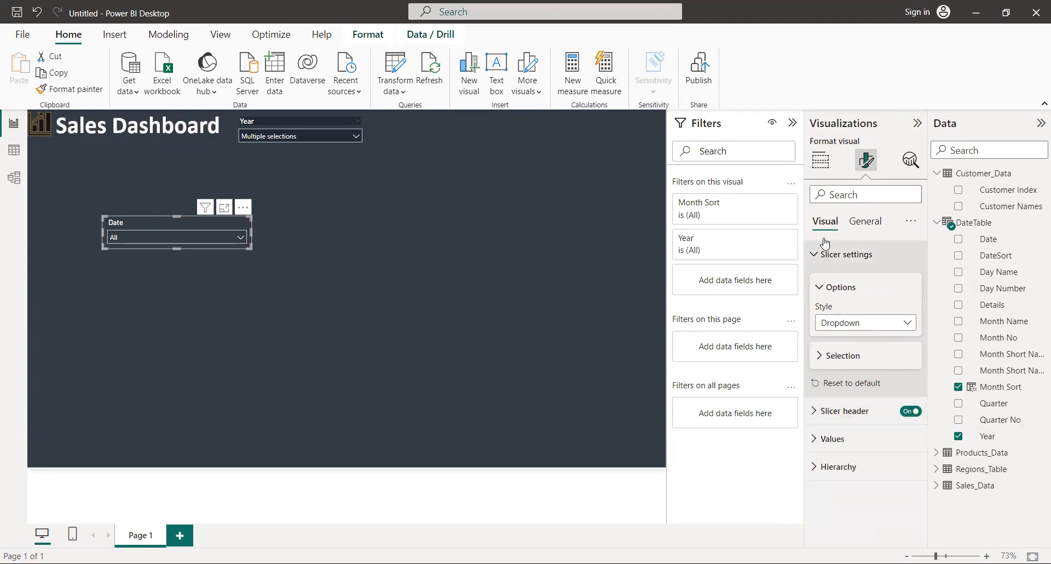
left_click(866, 228)
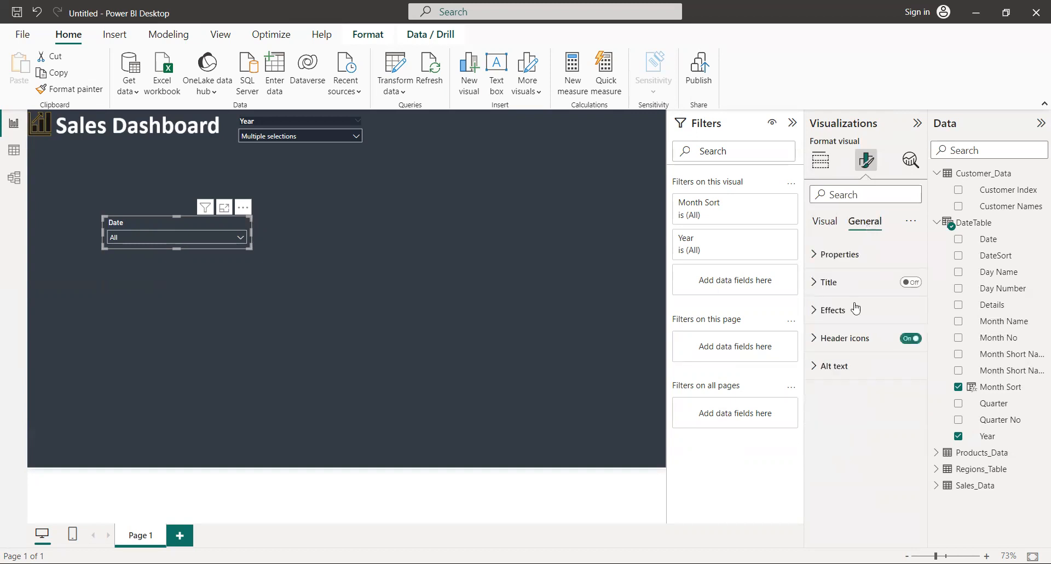
left_click(853, 339)
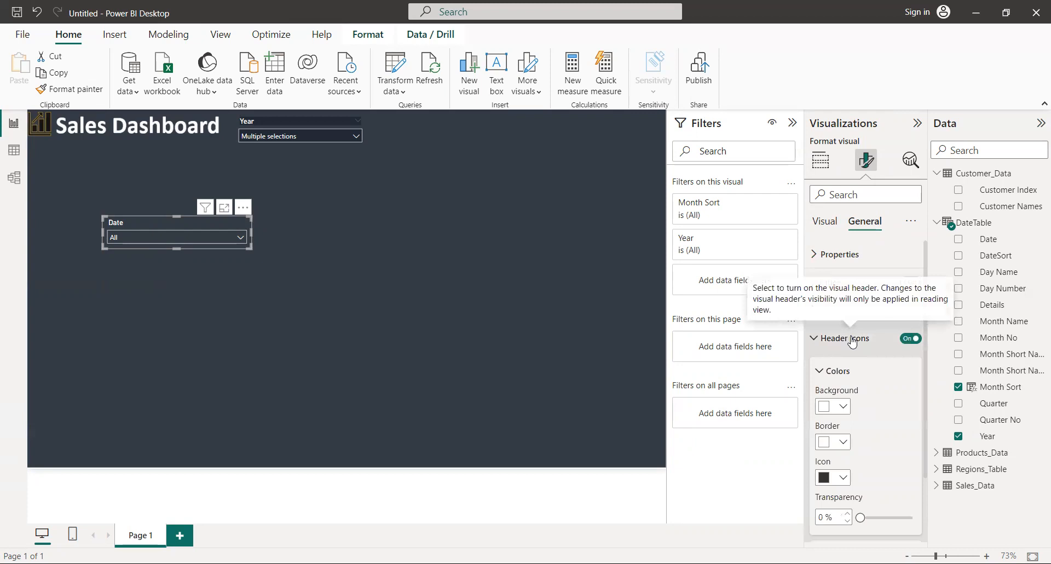
left_click(852, 339)
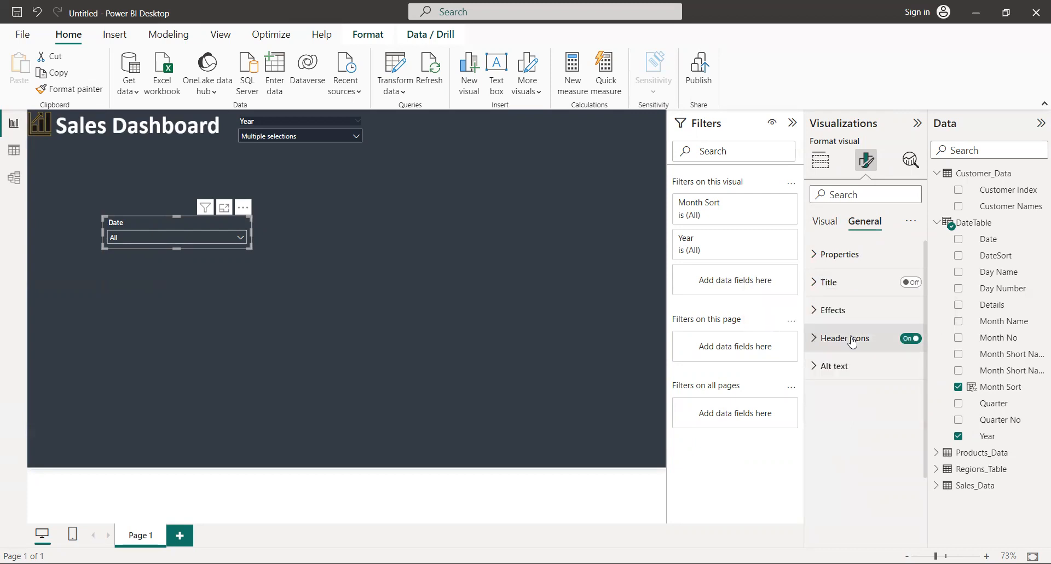
left_click(443, 316)
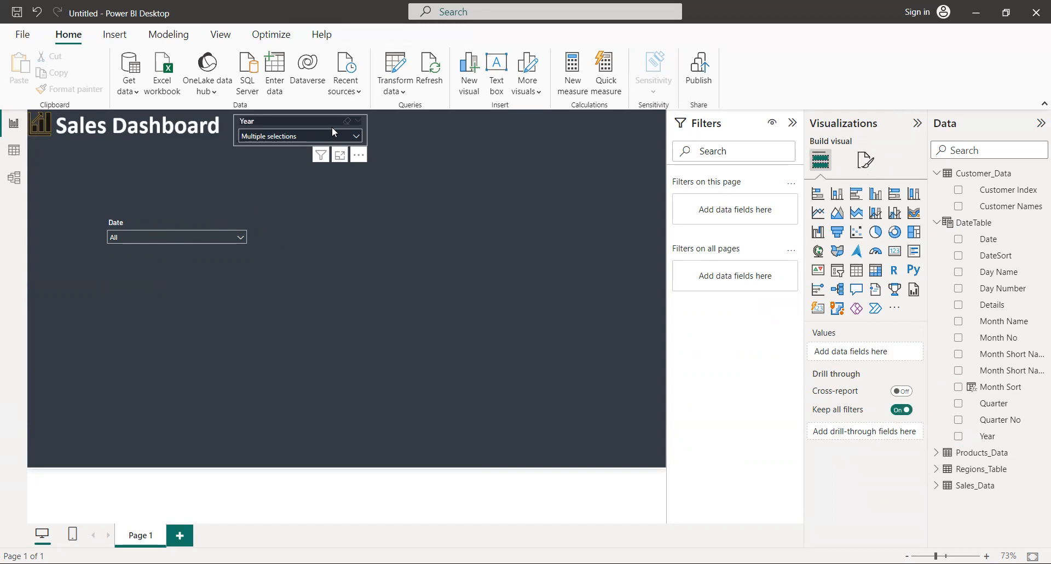
Check the Date slicer's dropdown list, close it, and move the slicer up beside the Year slicer in the dashboard header.
left_click(233, 237)
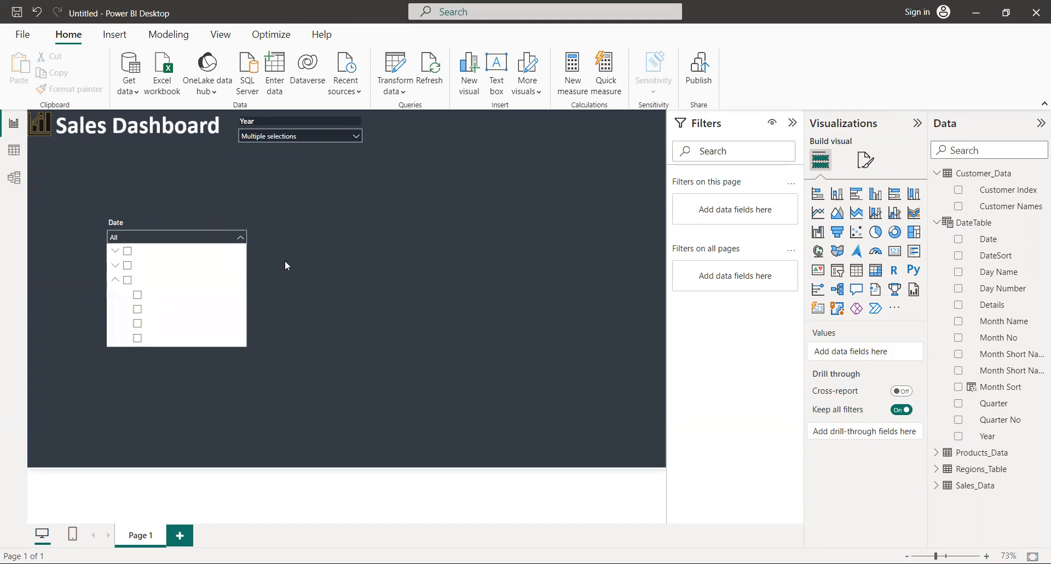
left_click(303, 268)
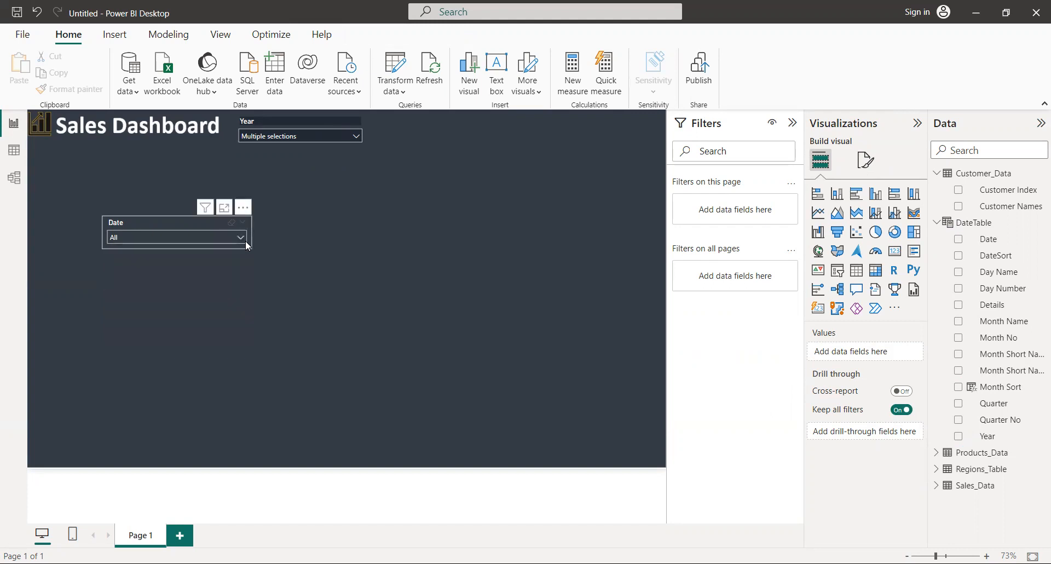
left_click(245, 241)
left_click(275, 225)
left_click(110, 235)
left_click(297, 298)
left_click_drag(174, 224, 450, 123)
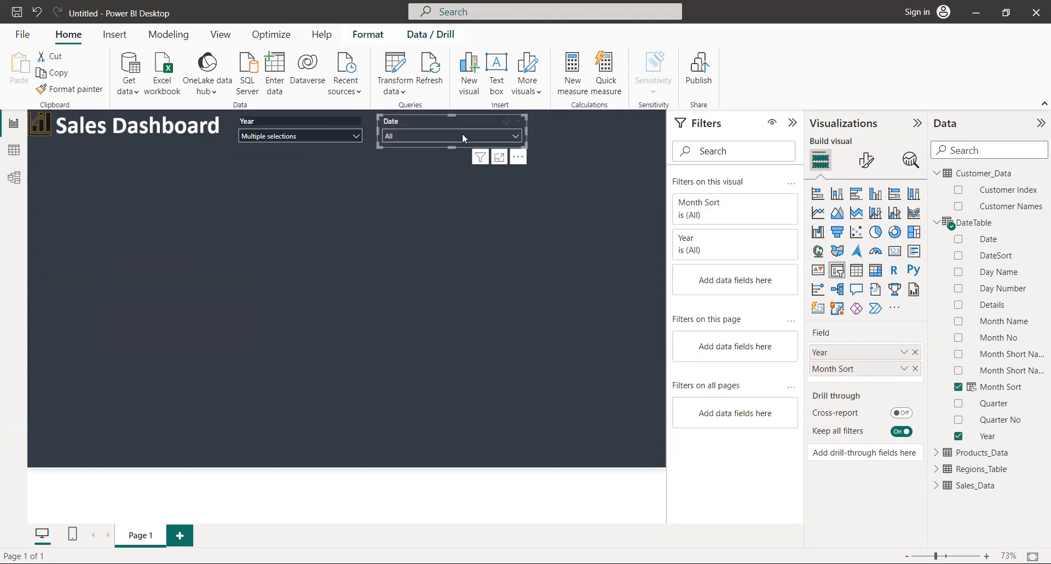
Expand the repositioned Date slicer's dropdown list to check how its year and month entries read.
left_click(516, 137)
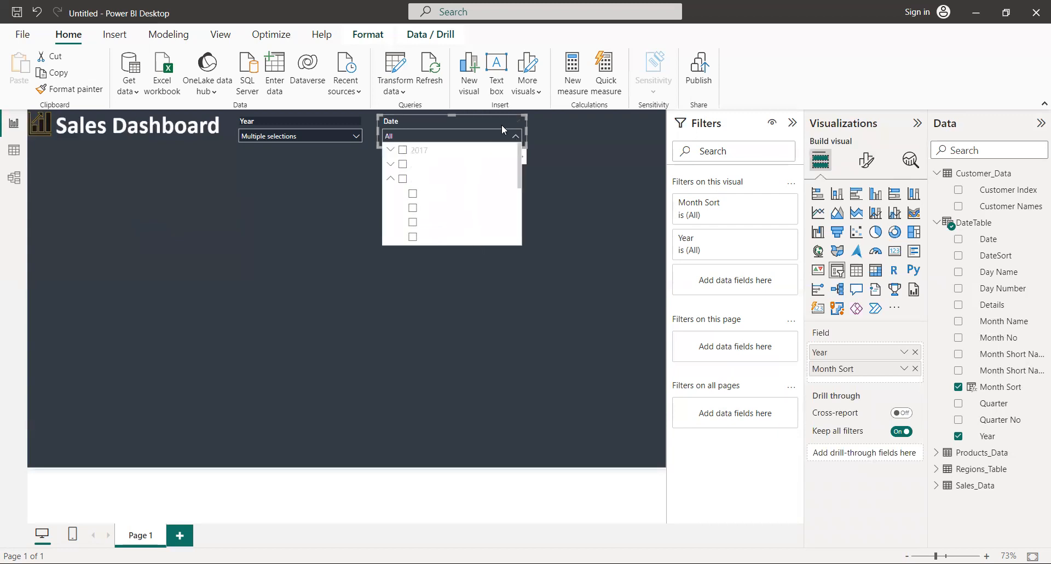
left_click(518, 123)
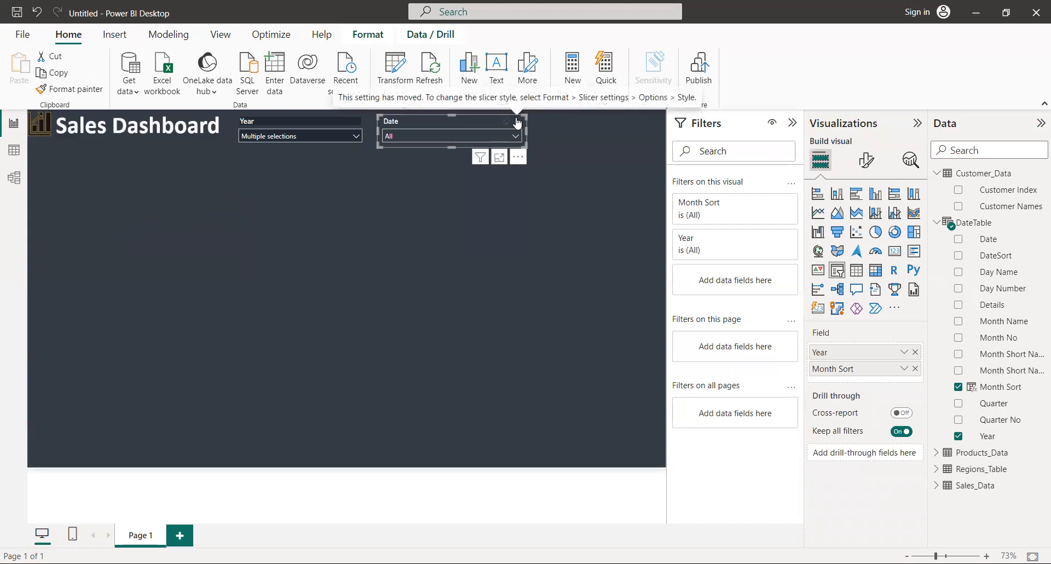
left_click(517, 136)
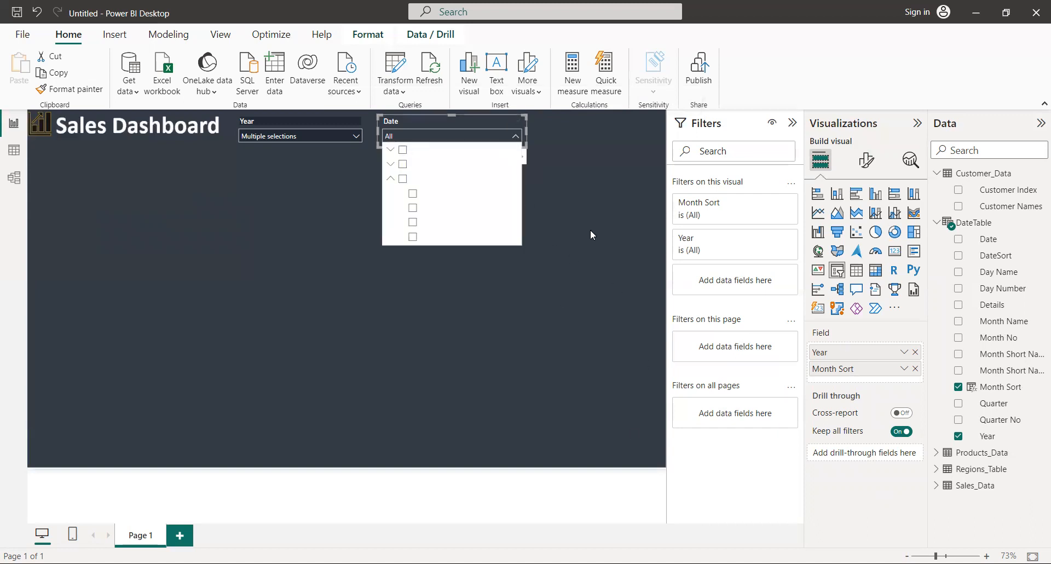
left_click(593, 244)
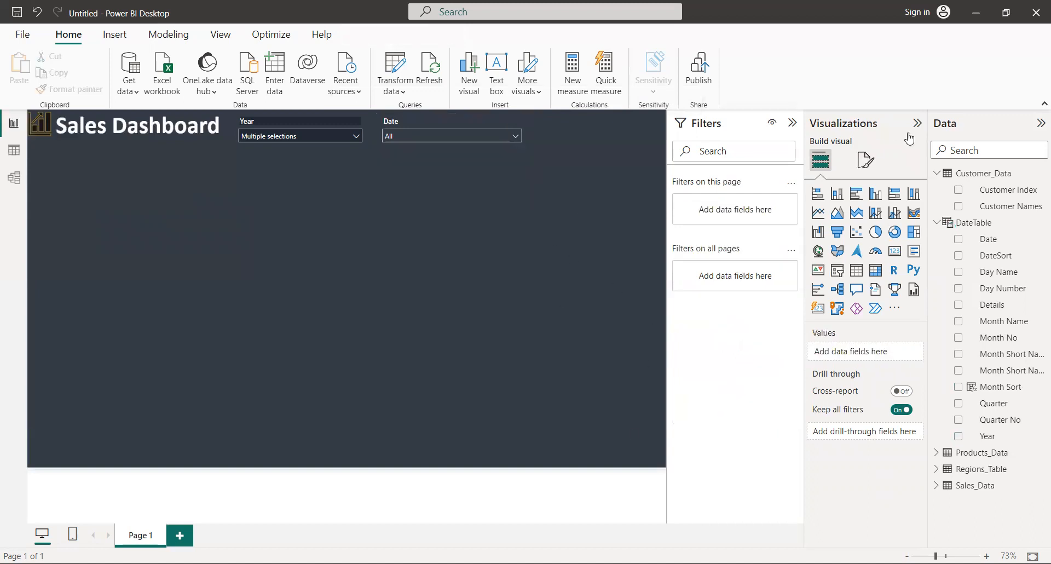
left_click(866, 160)
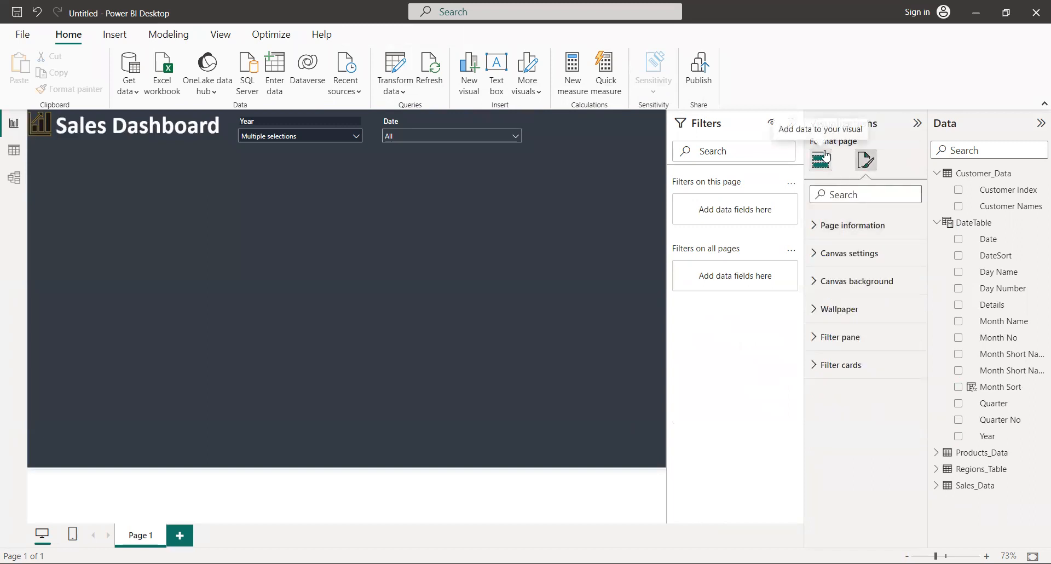
left_click(467, 132)
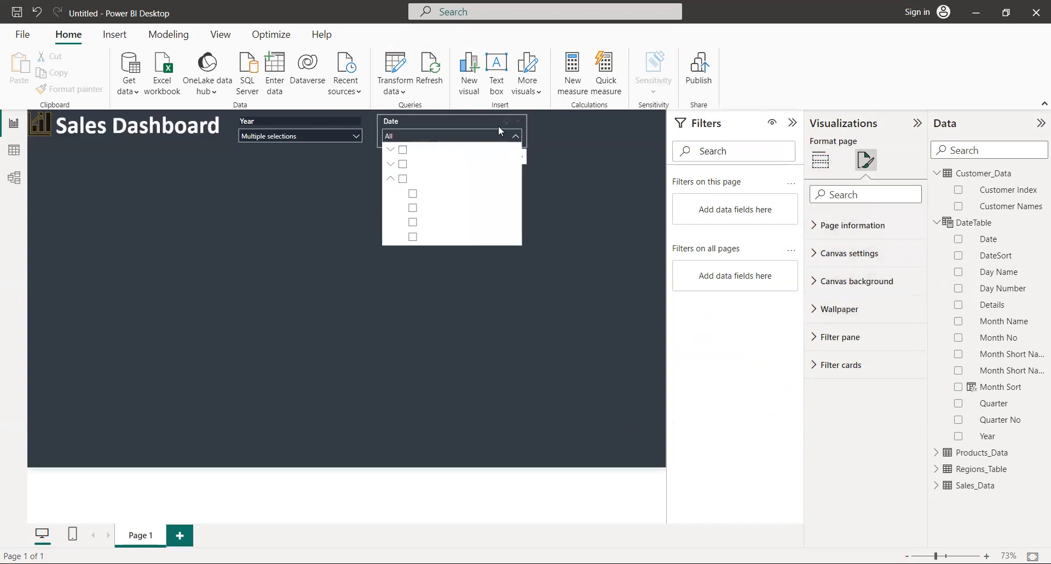
Try a dark recent color as the background of the Date slicer's header icons.
left_click(475, 123)
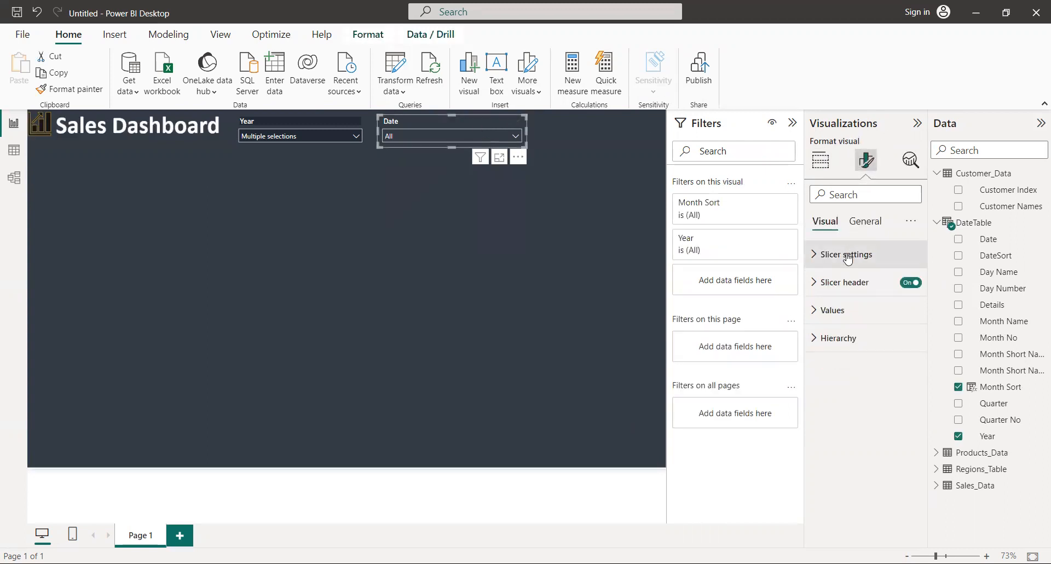
left_click(832, 314)
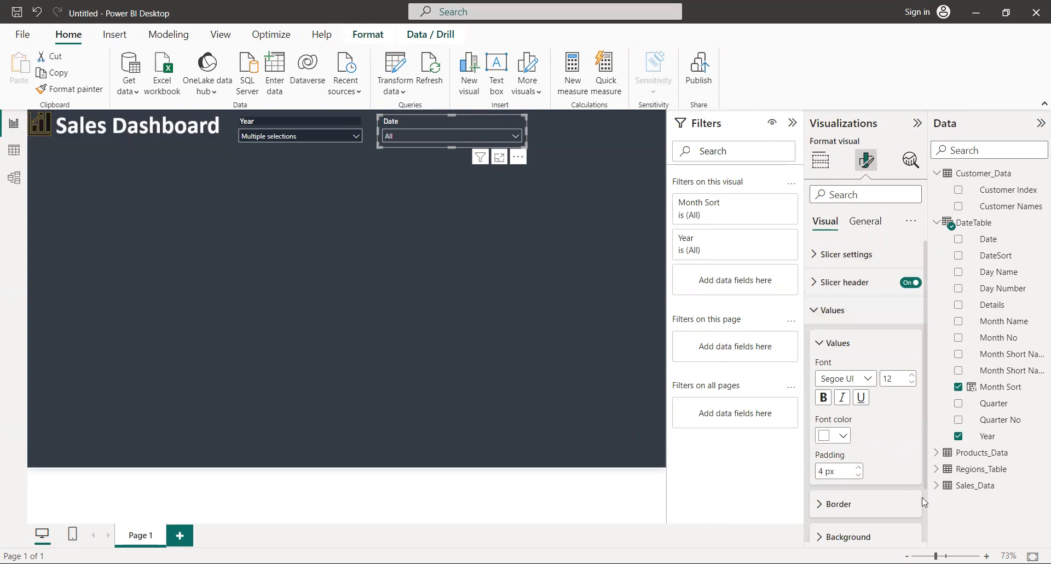
scroll(927, 509, "down", 1)
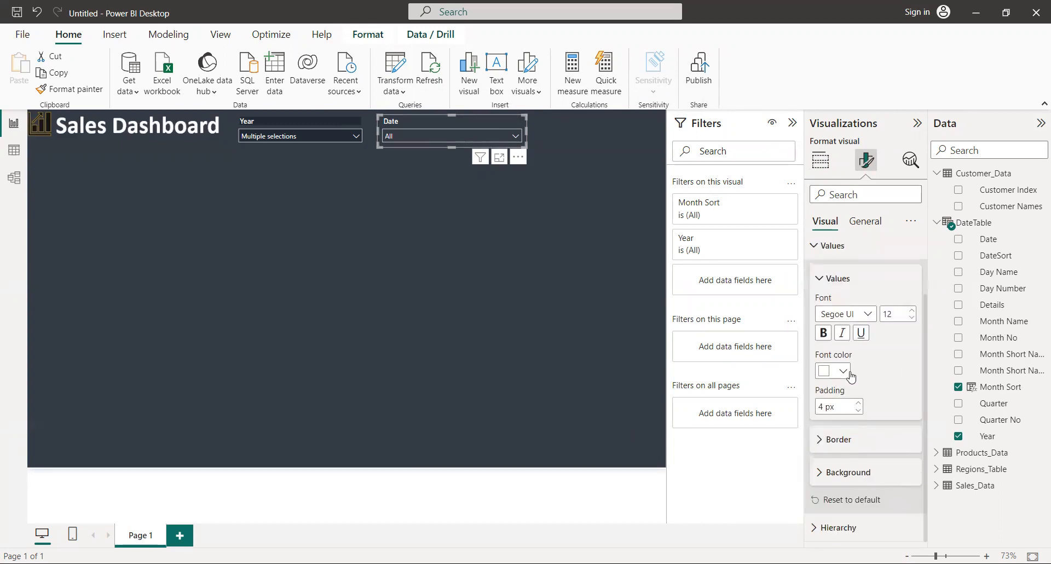
left_click(865, 221)
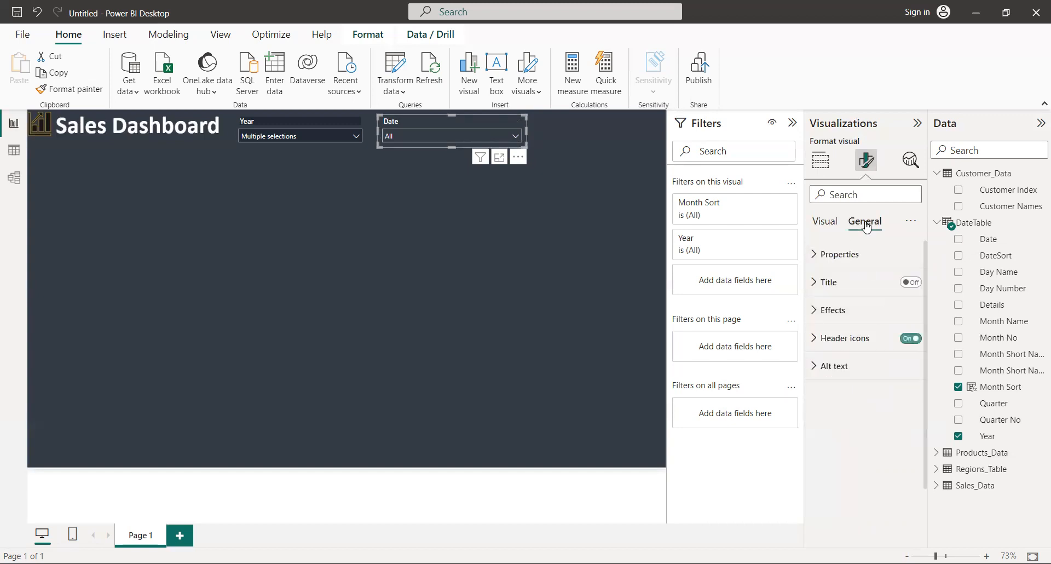
left_click(861, 342)
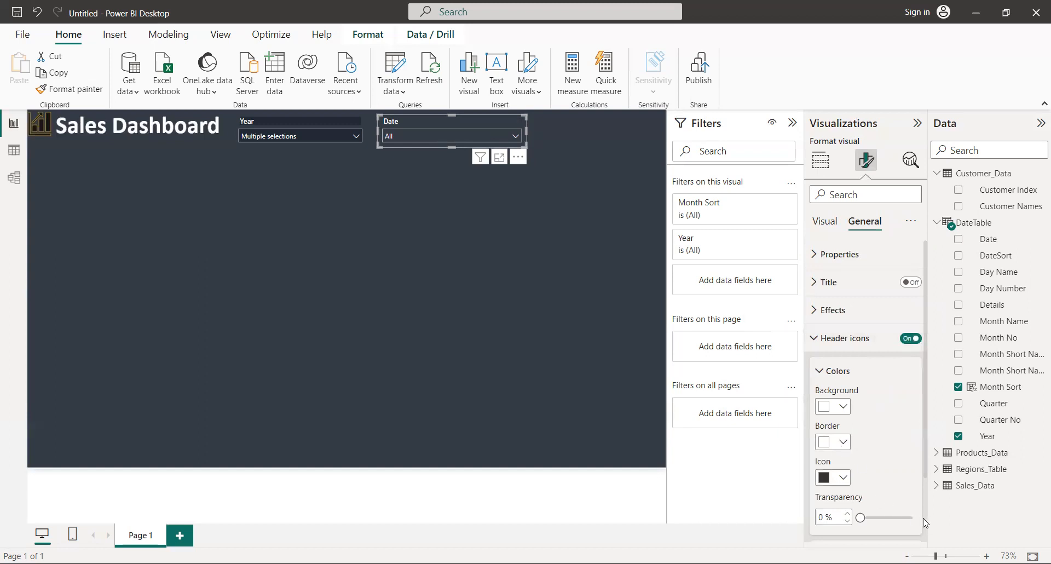
scroll(924, 524, "down", 2)
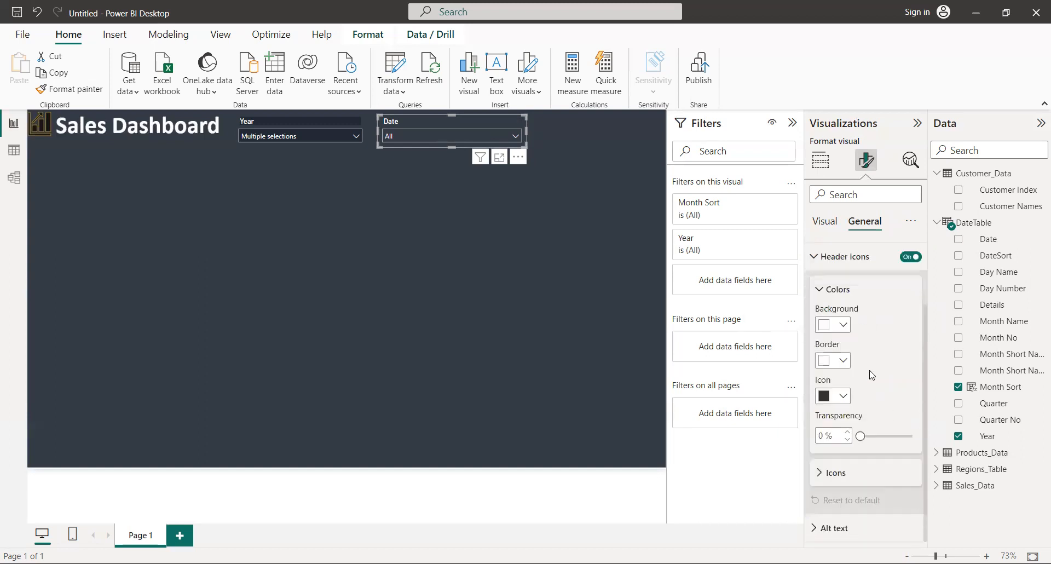
left_click(843, 326)
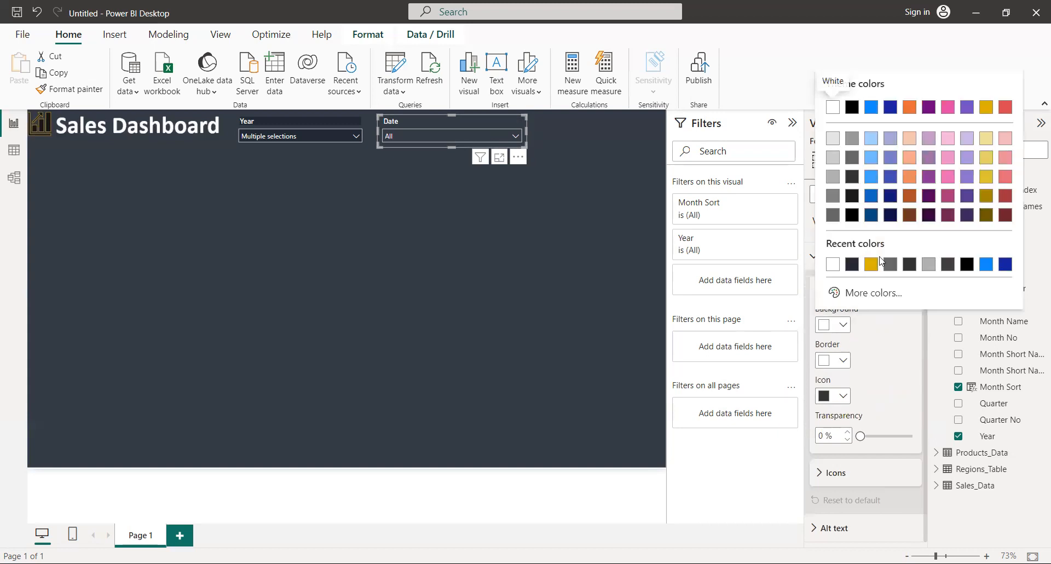
left_click(852, 265)
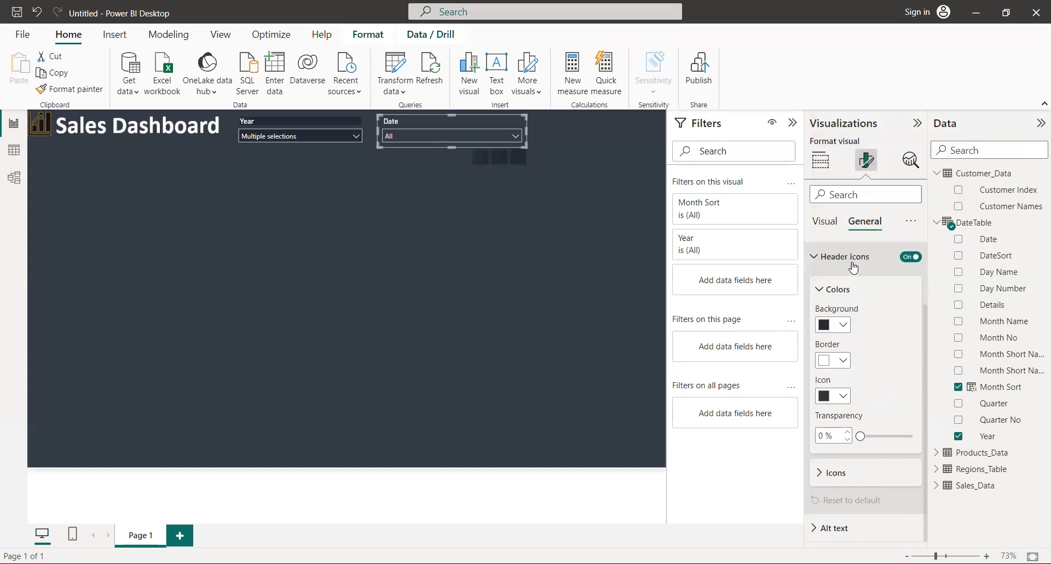
Check the Date slicer's dropdown list and set the header icons' background color back to white.
left_click(517, 136)
left_click(517, 136)
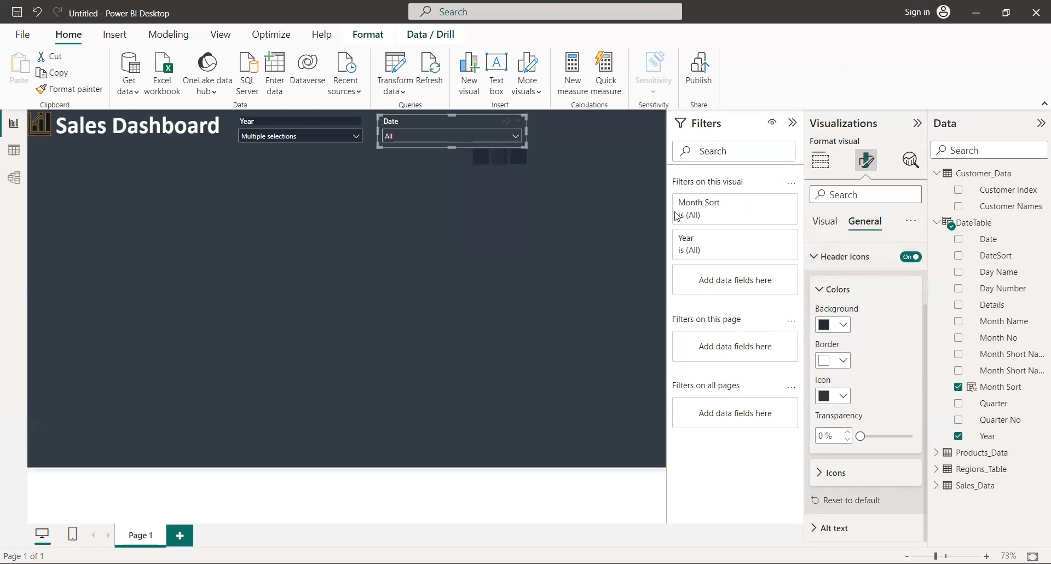
left_click(843, 326)
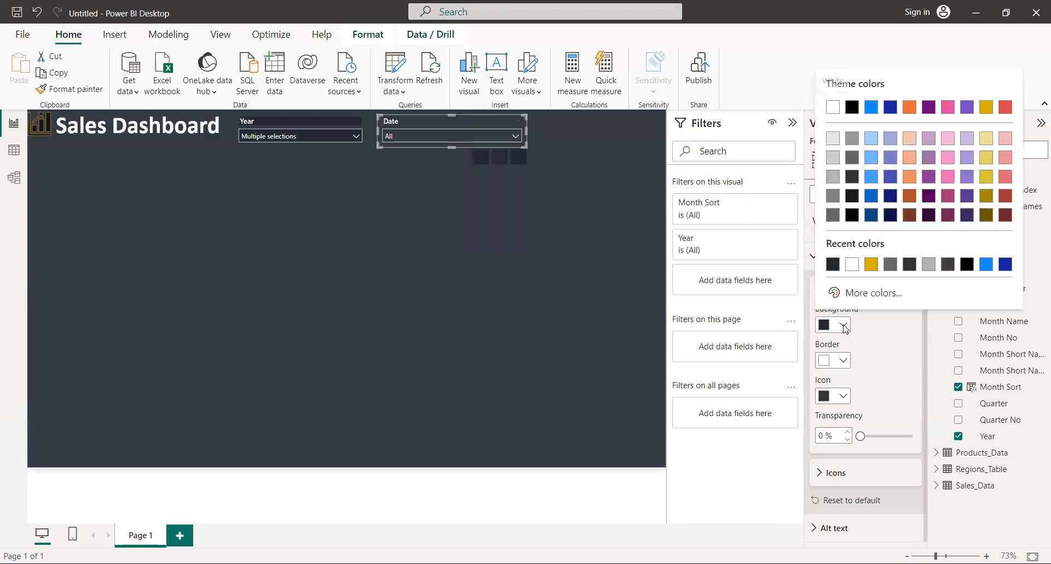
left_click(833, 109)
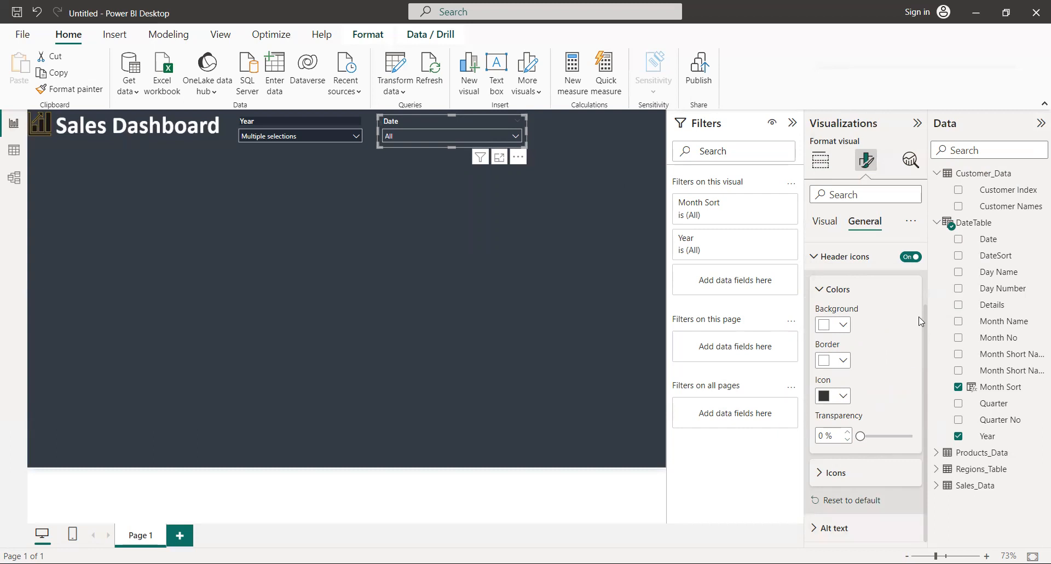
left_click(832, 263)
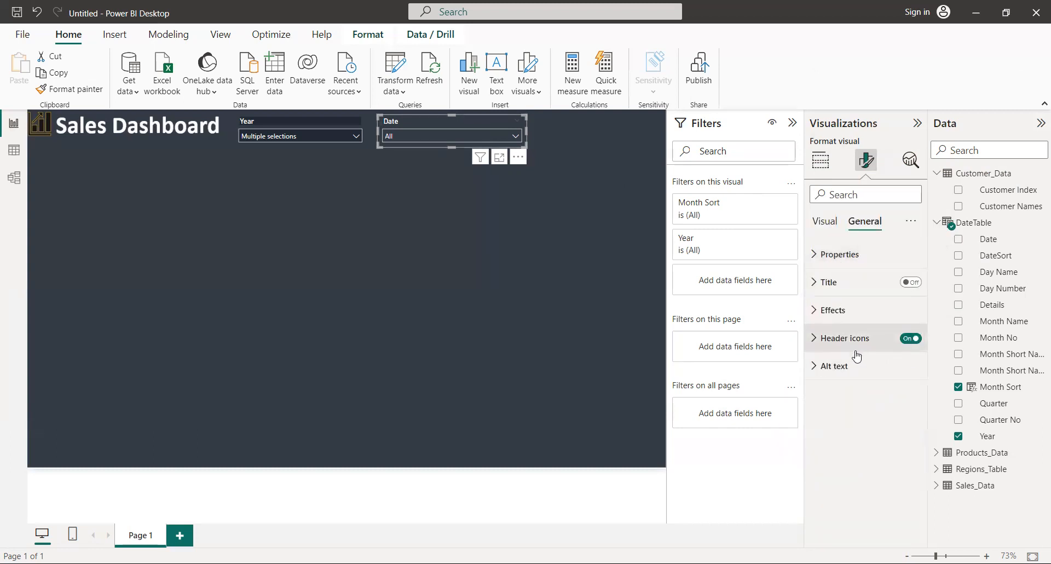
left_click(843, 368)
left_click(845, 371)
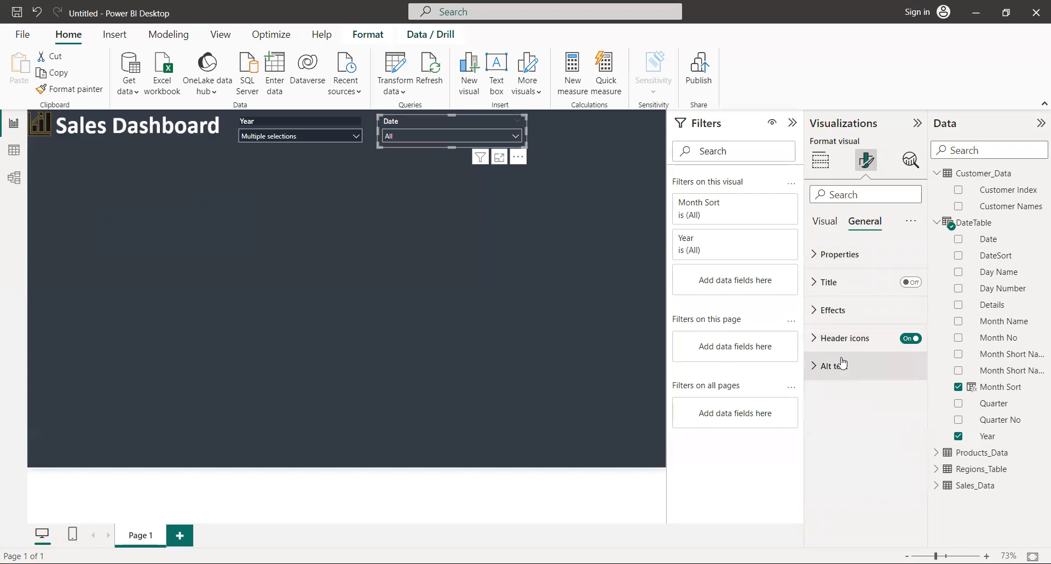
left_click(838, 317)
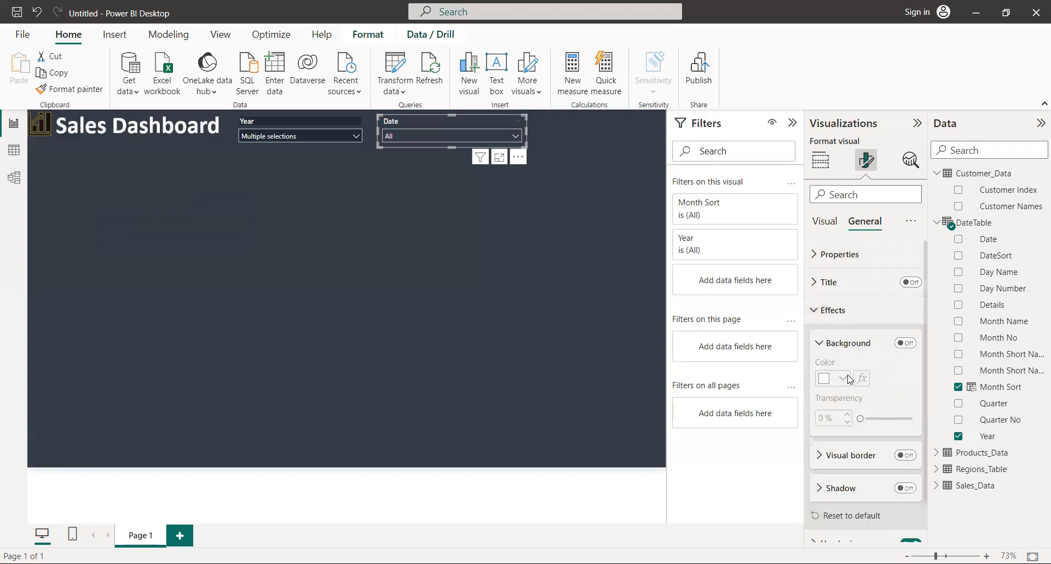
scroll(926, 518, "down", 1)
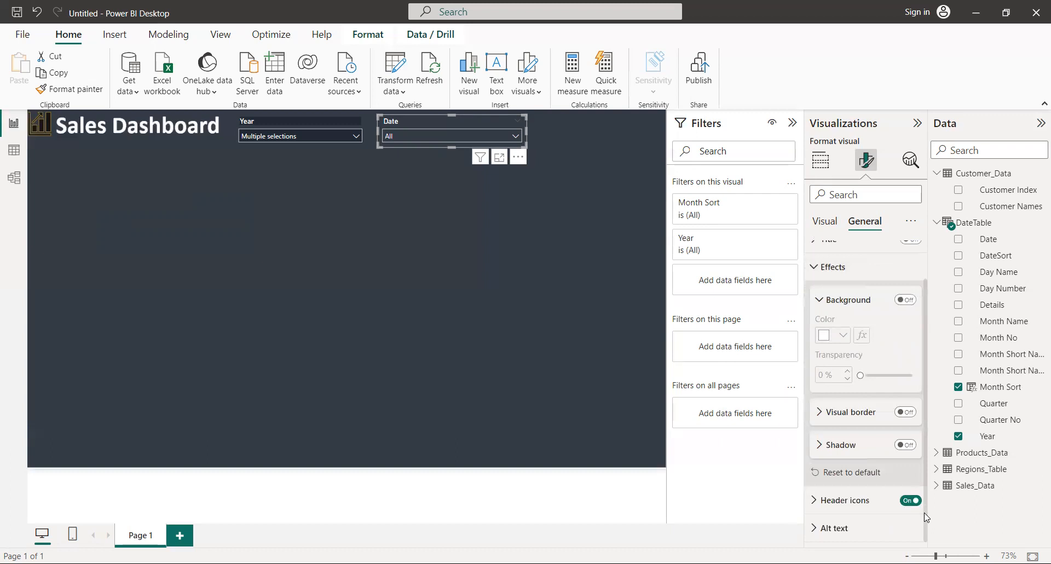
Set the background color of the Date slicer's values to the dark recent color.
left_click(833, 221)
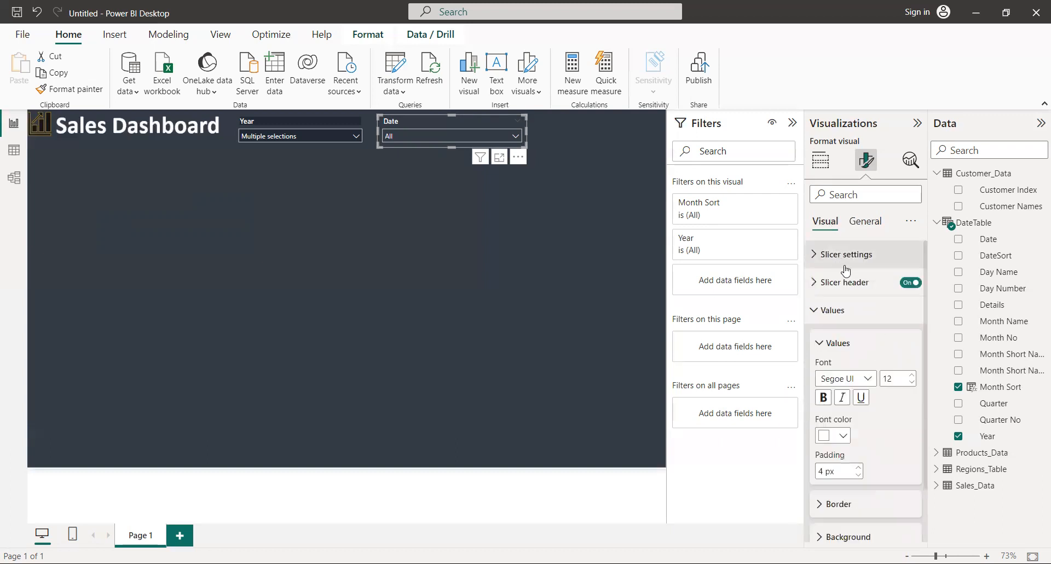
left_click(844, 311)
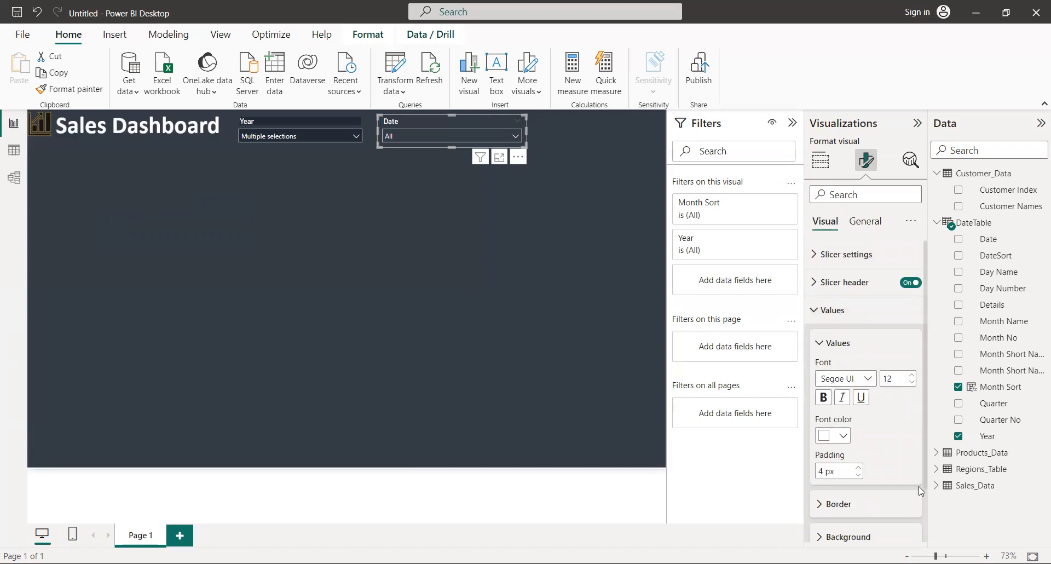
scroll(926, 515, "down", 2)
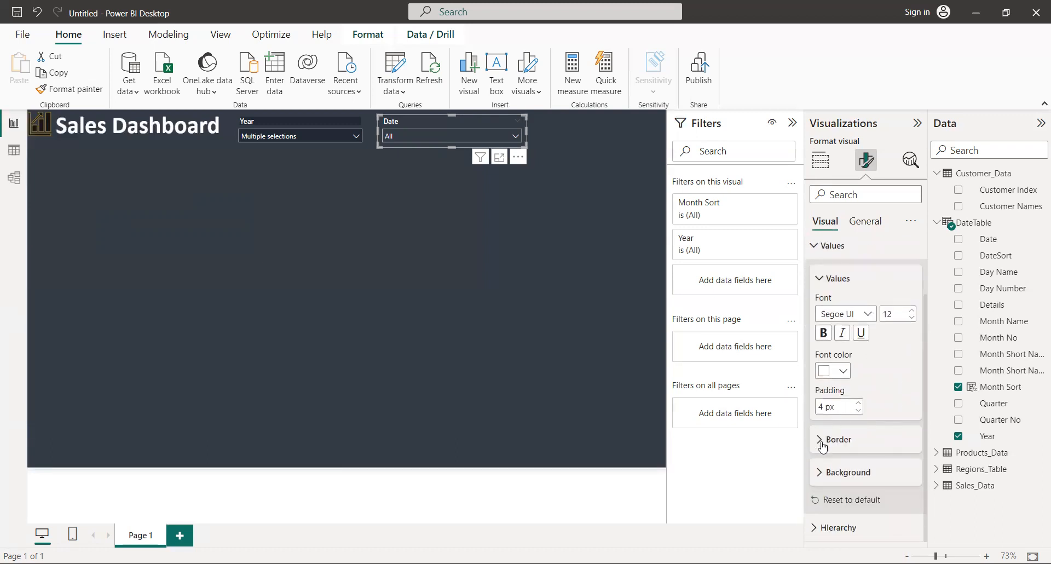
left_click(821, 472)
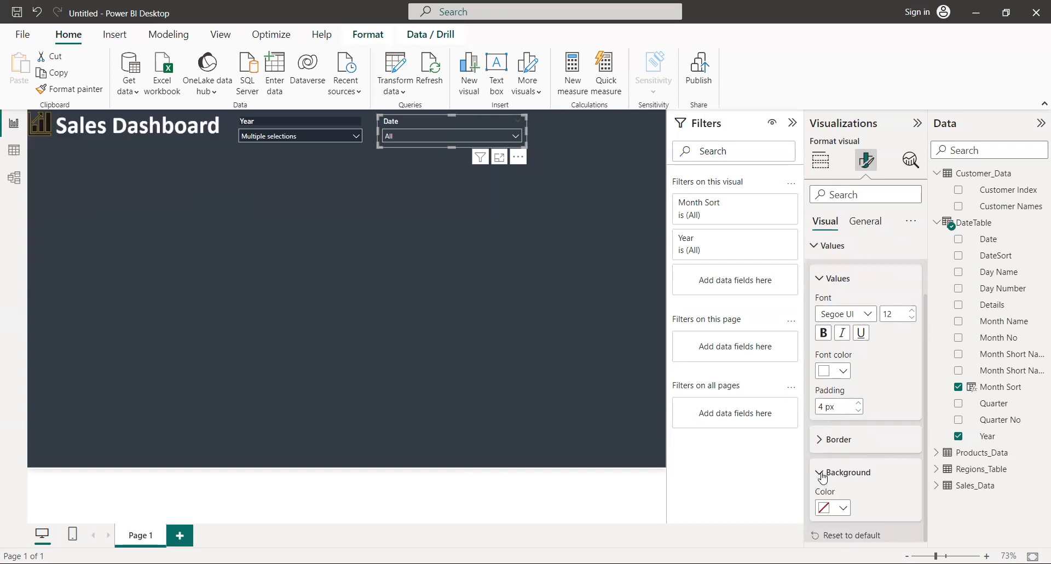
left_click(824, 511)
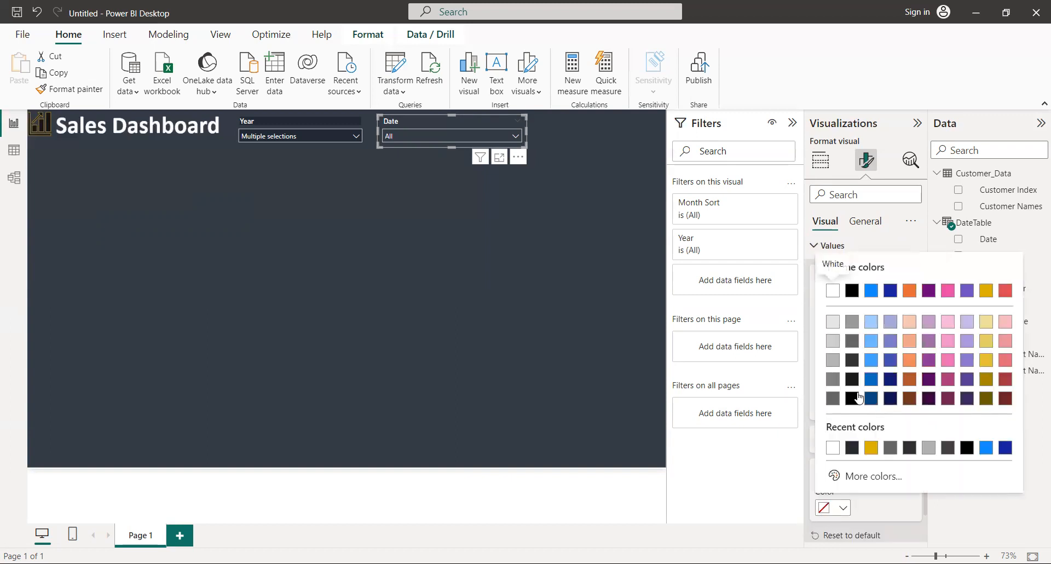
left_click(852, 448)
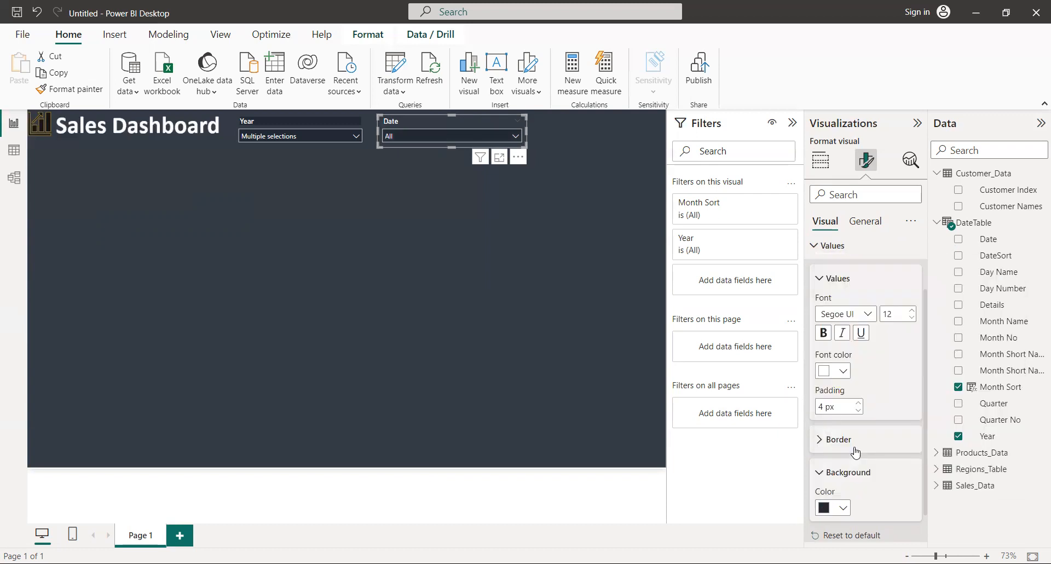
Check how the Date slicer's dropdown list reads against its dark values background.
left_click(520, 140)
left_click(520, 140)
left_click(487, 234)
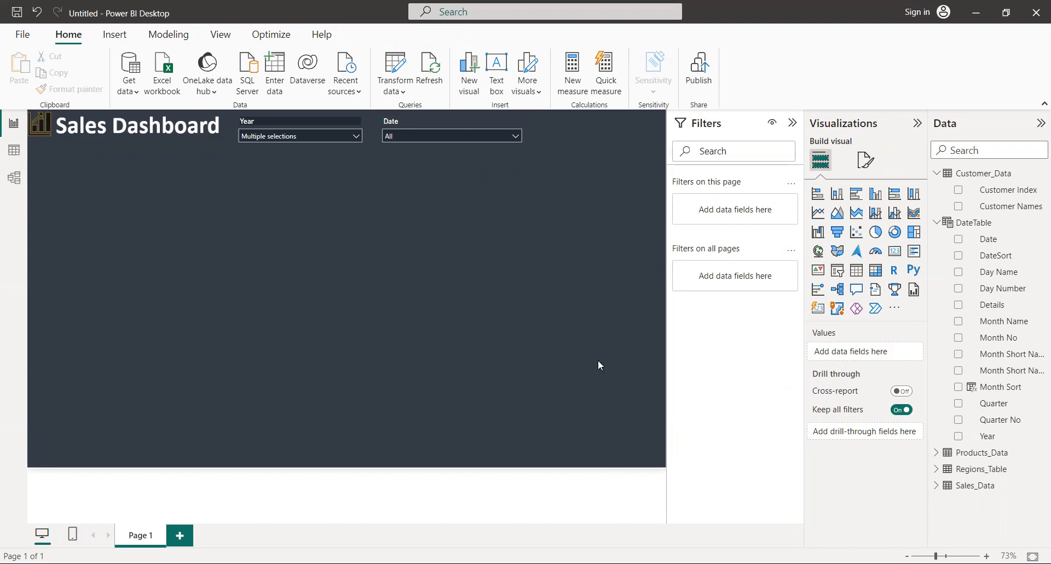
Try the year 2017 in the Date slicer and settle on 2019 as the selected year.
left_click(517, 136)
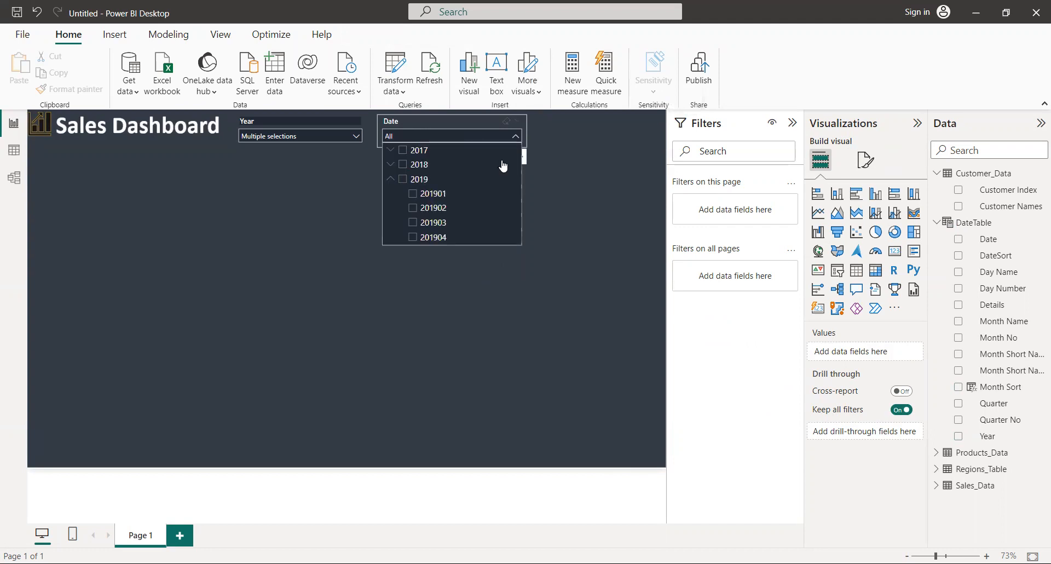
left_click(403, 150)
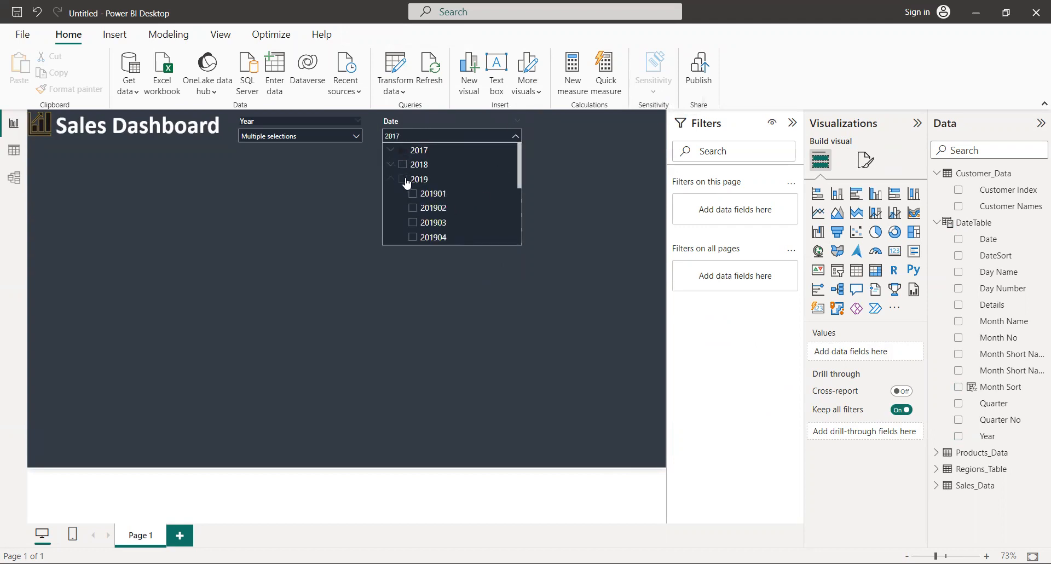
left_click(404, 180)
scroll(519, 222, "down", 1)
scroll(519, 223, "down", 1)
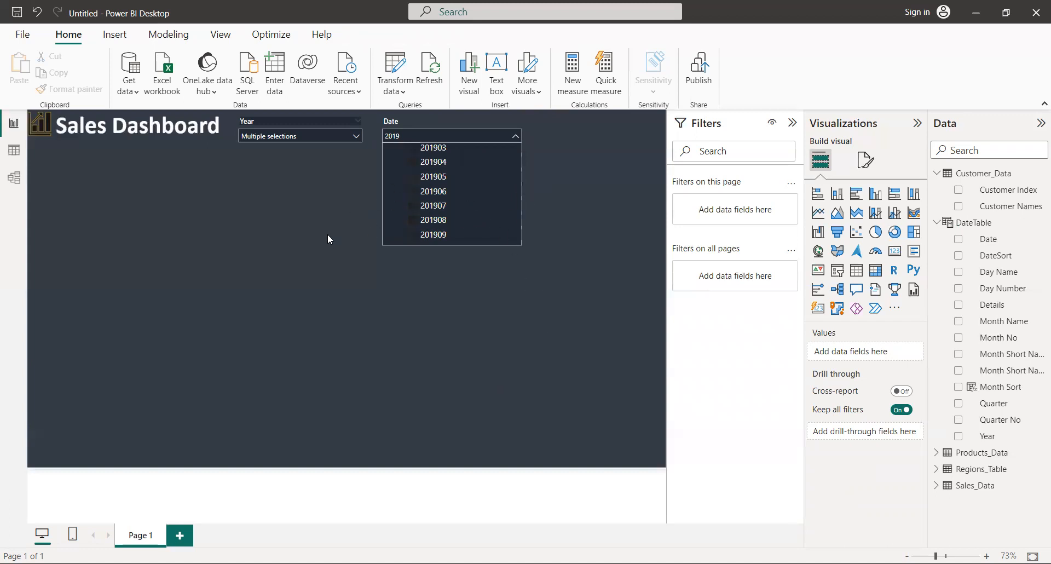
left_click(312, 245)
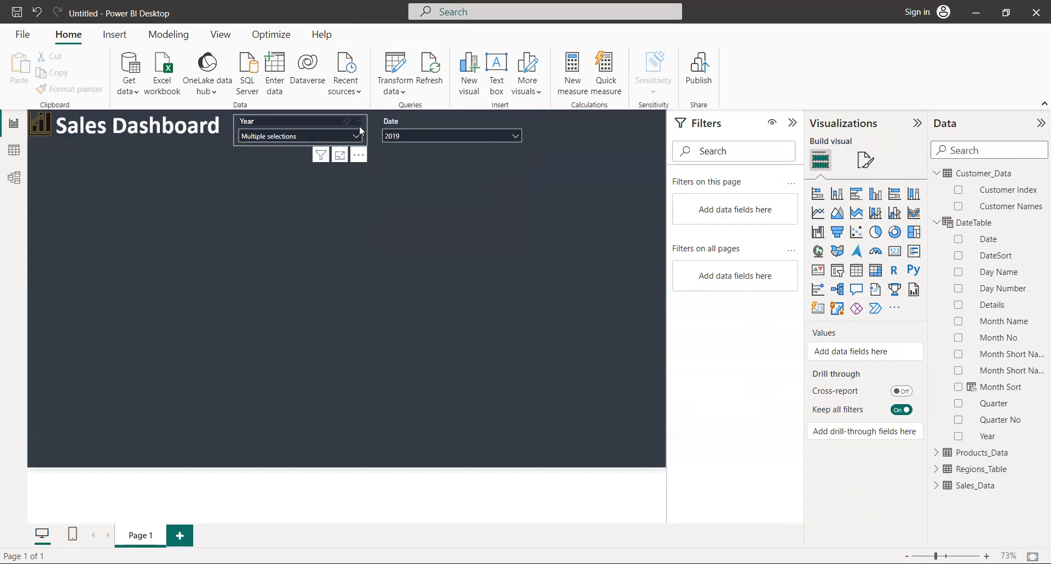
Remove the Year slicer and place a narrowed Date slicer in its spot beside the Sales Dashboard title.
left_click(359, 155)
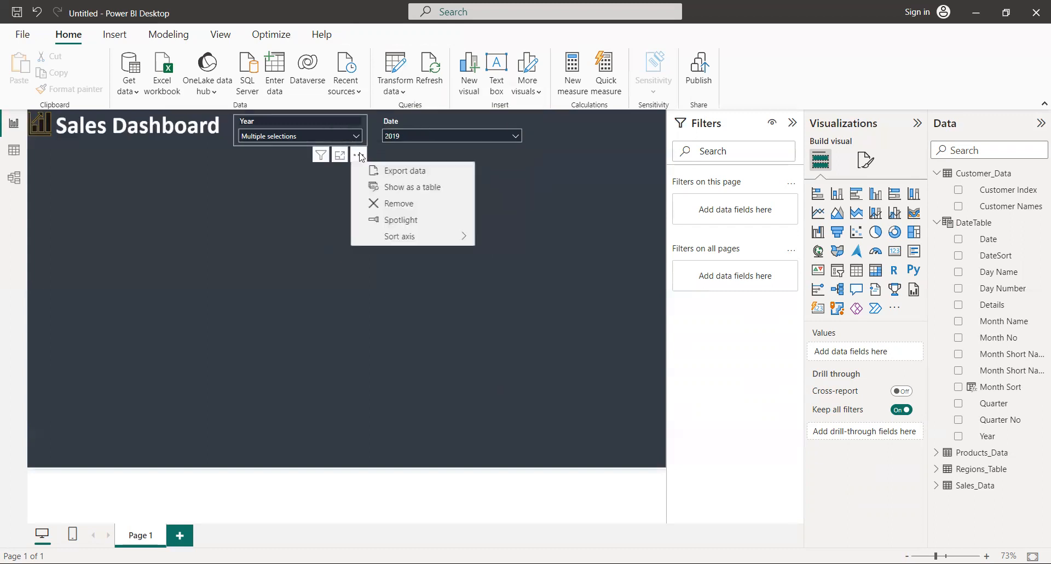
left_click(411, 204)
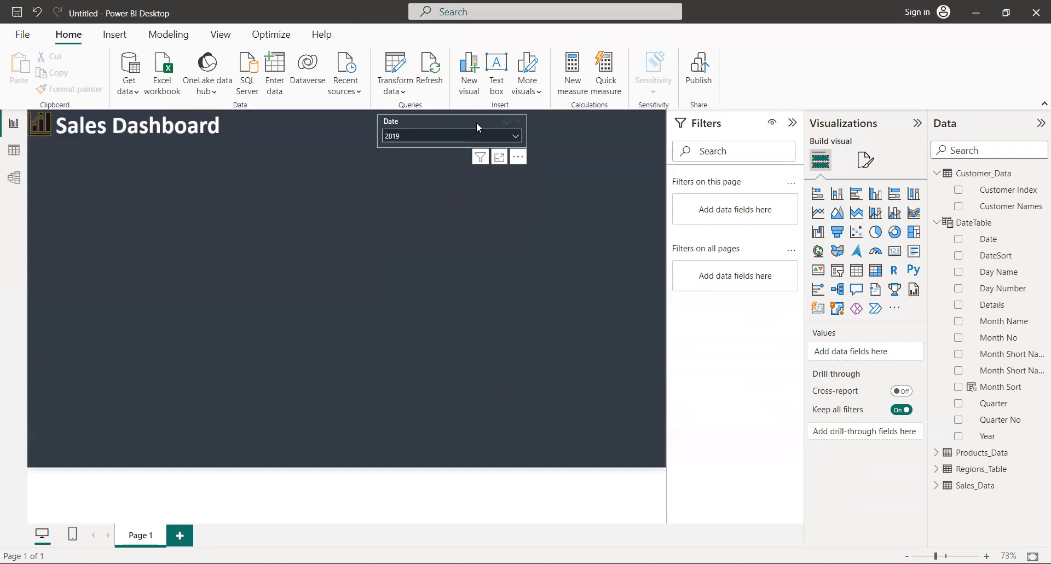
left_click_drag(476, 122, 315, 121)
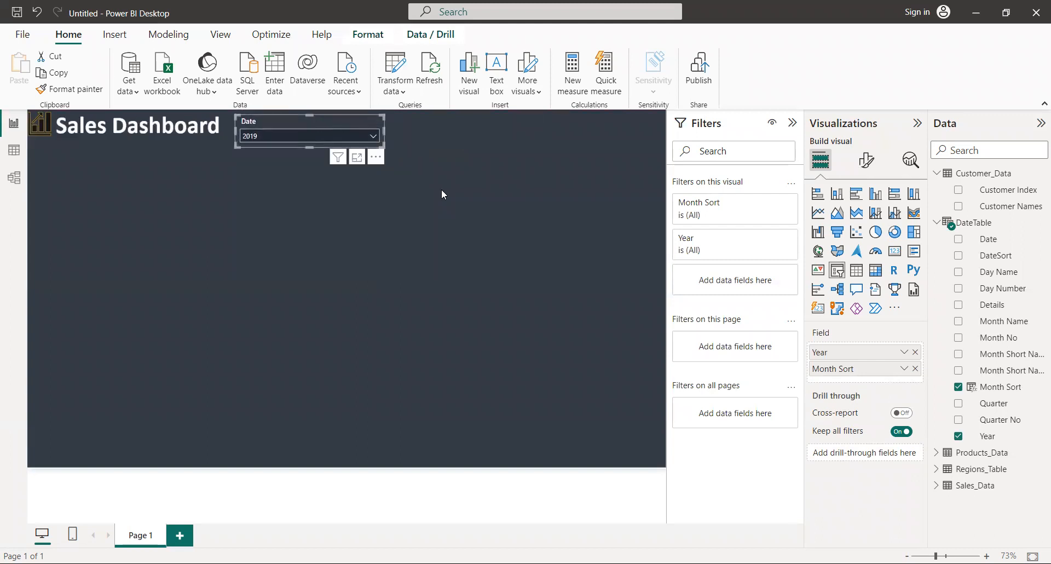
left_click_drag(382, 131, 350, 129)
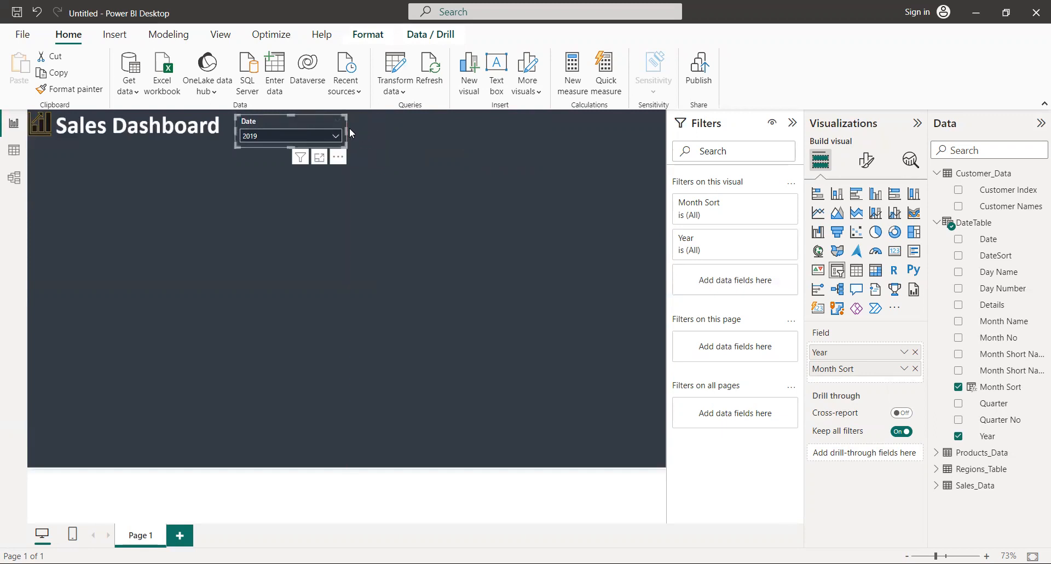
Copy the Date slicer and paste three duplicates of it on the page.
right_click(330, 137)
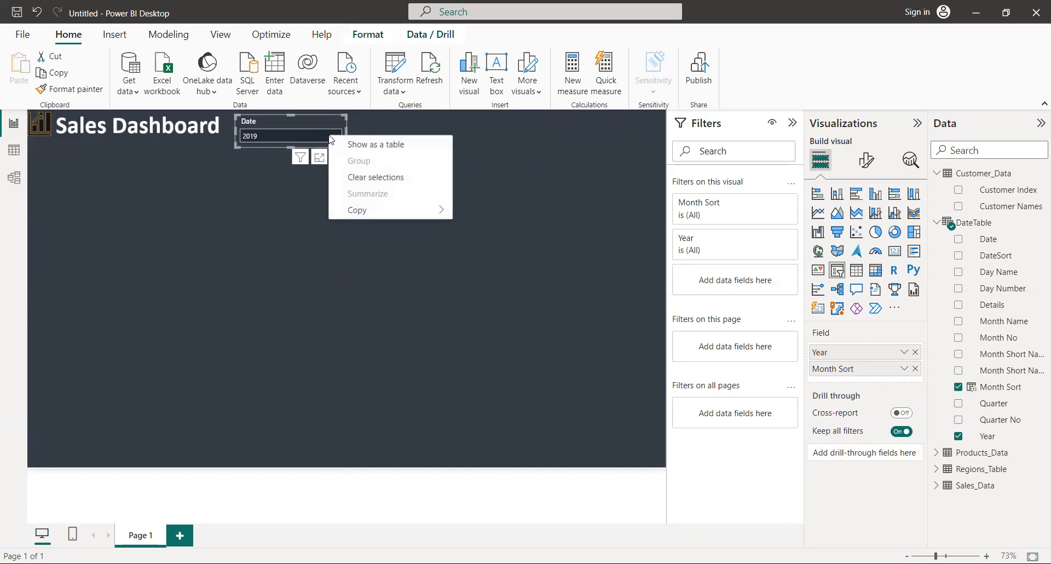
mouse_move(388, 212)
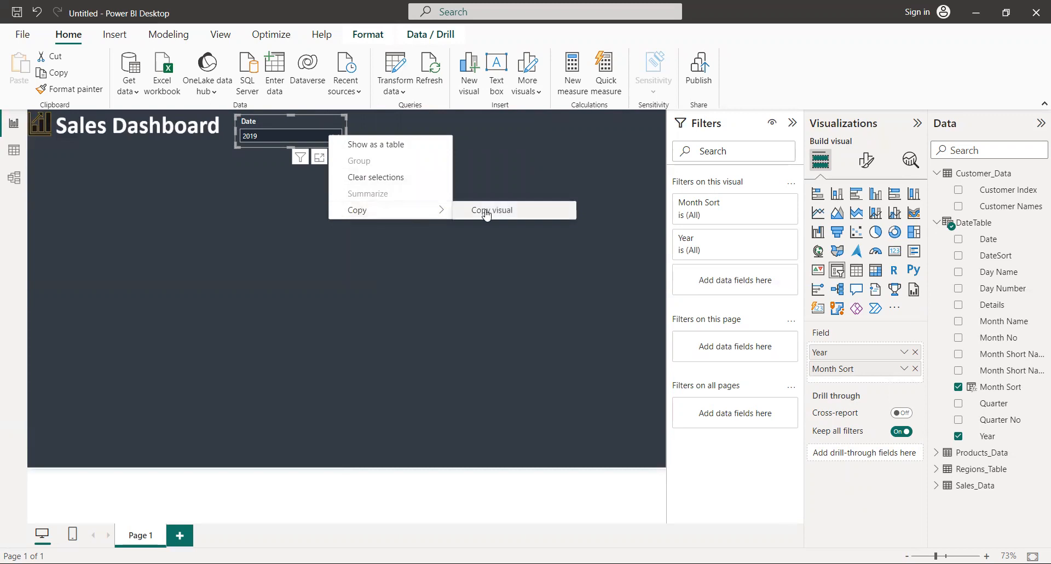
left_click(487, 211)
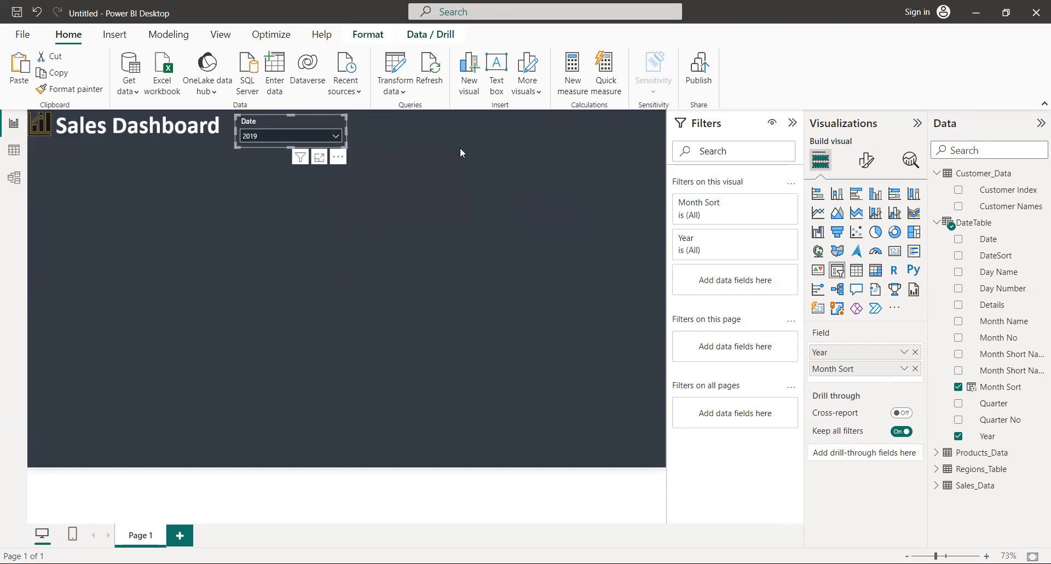
key("ctrl+v")
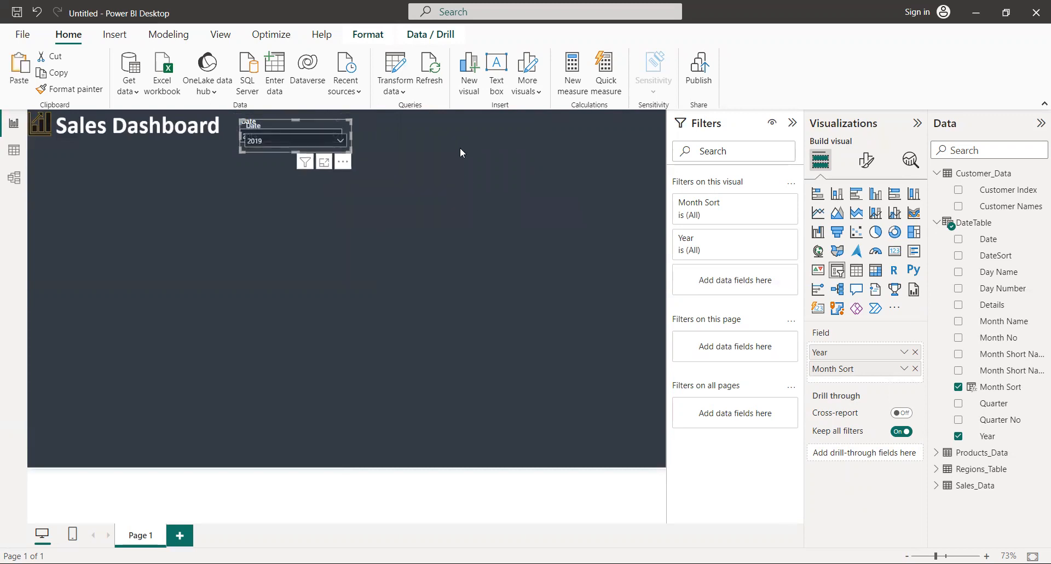
key("ctrl+v")
key("ctrl+v")
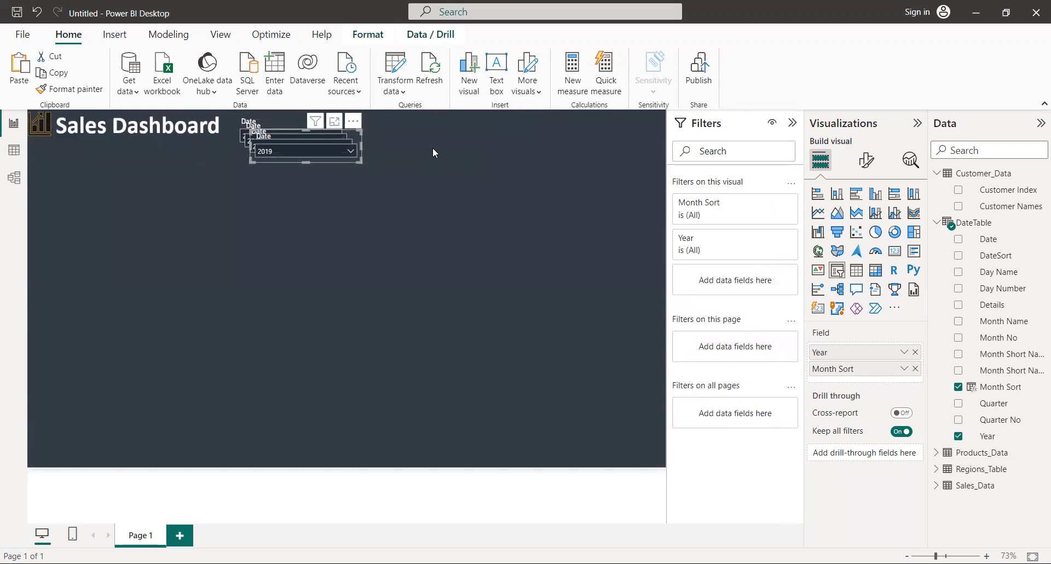
Spread the four stacked Date slicers side by side across the header, beside the Sales Dashboard title.
left_click_drag(340, 140, 635, 127)
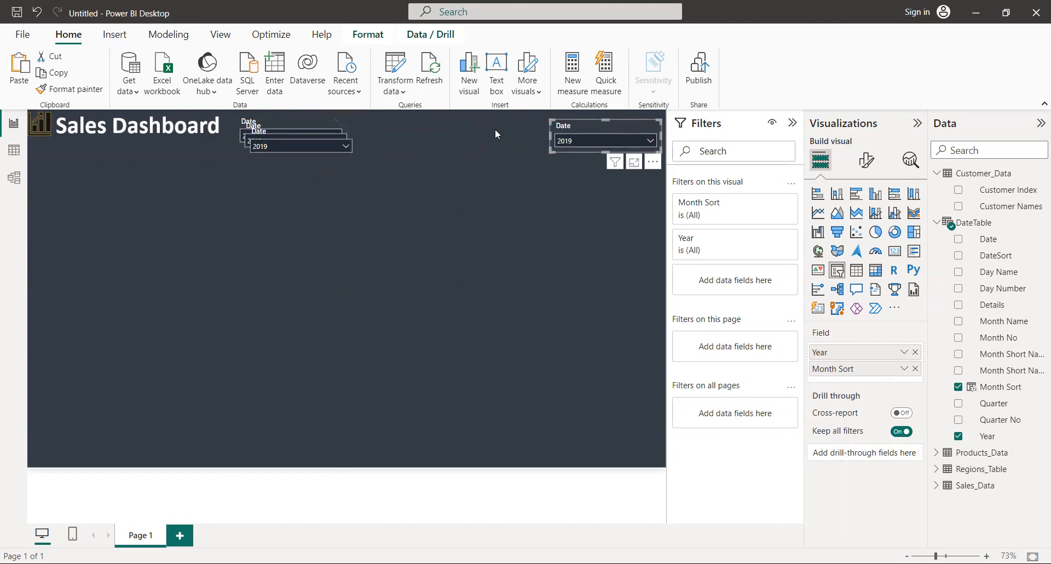
left_click_drag(294, 136, 485, 130)
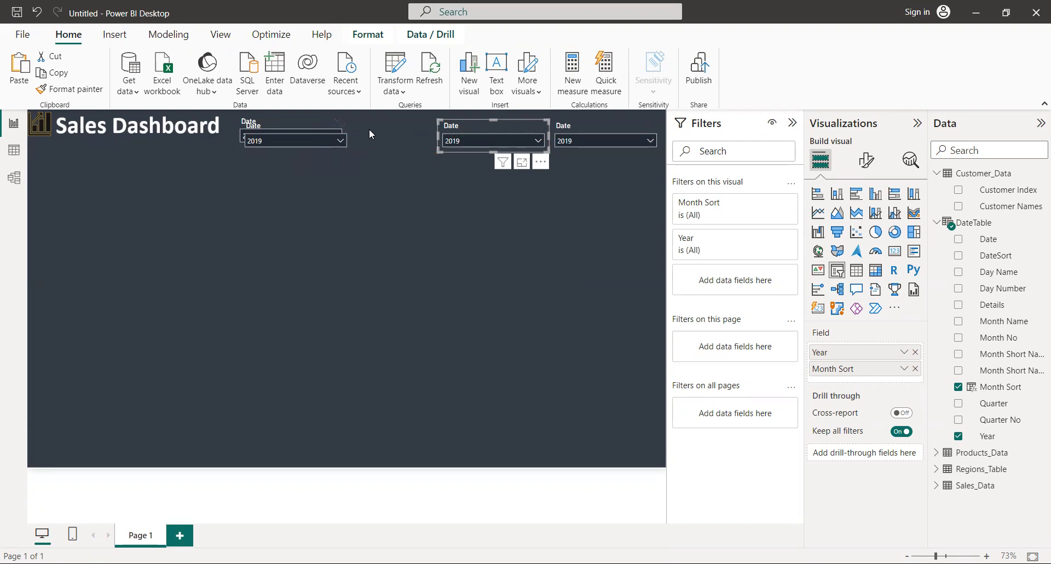
left_click(291, 139)
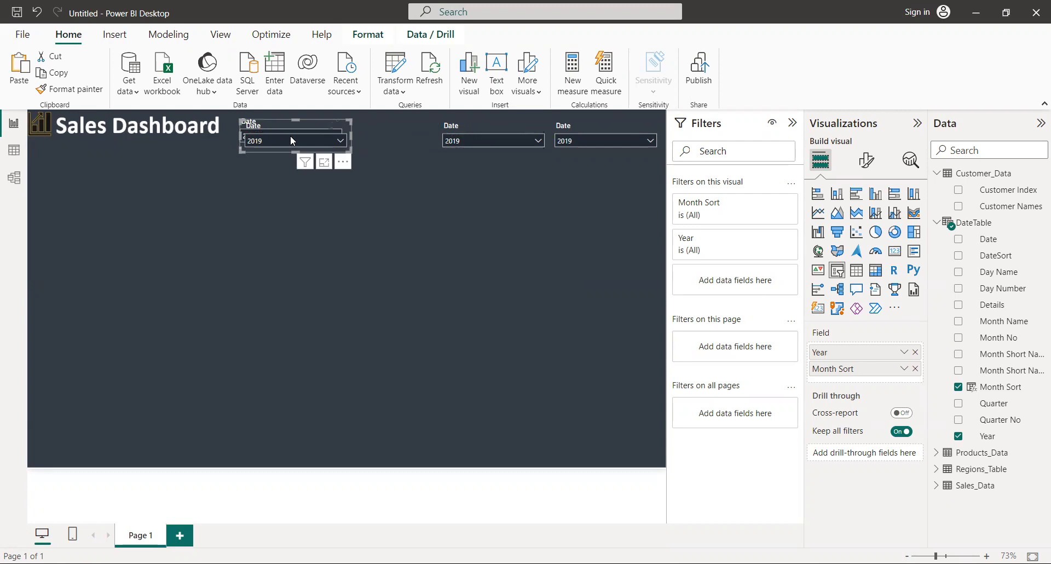
left_click(414, 219)
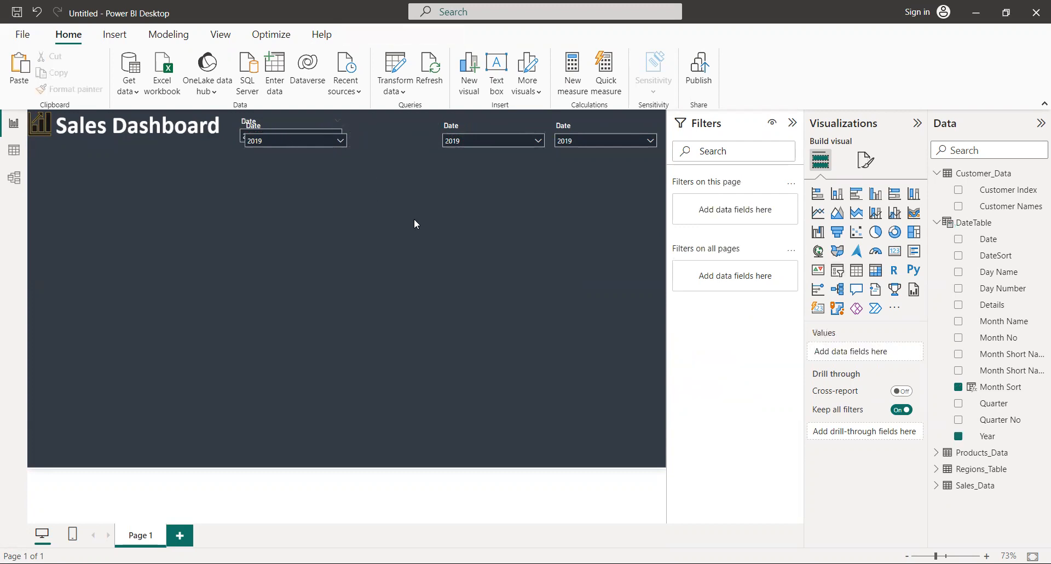
left_click_drag(313, 125, 278, 141)
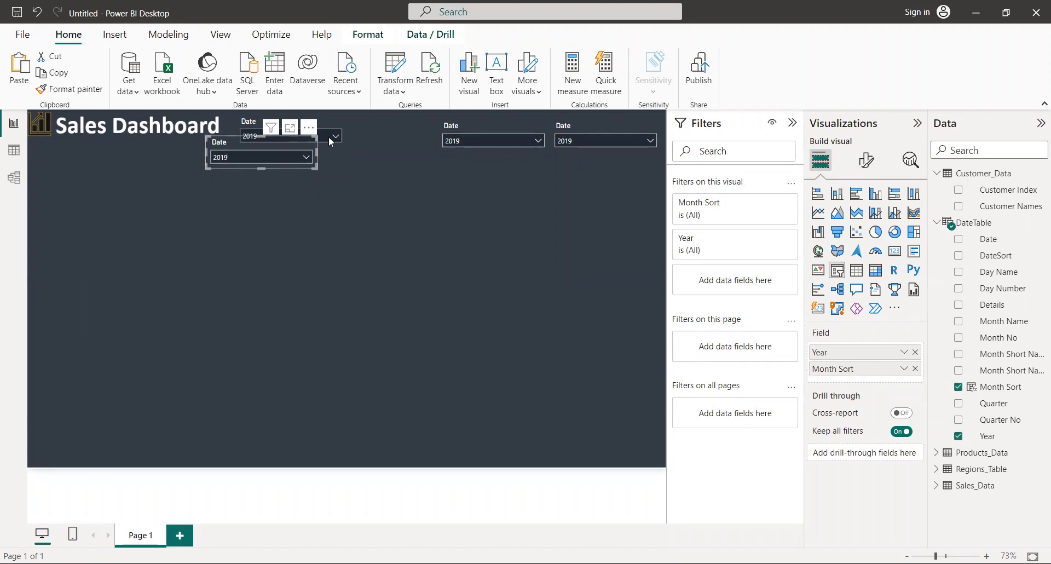
left_click_drag(321, 123, 412, 133)
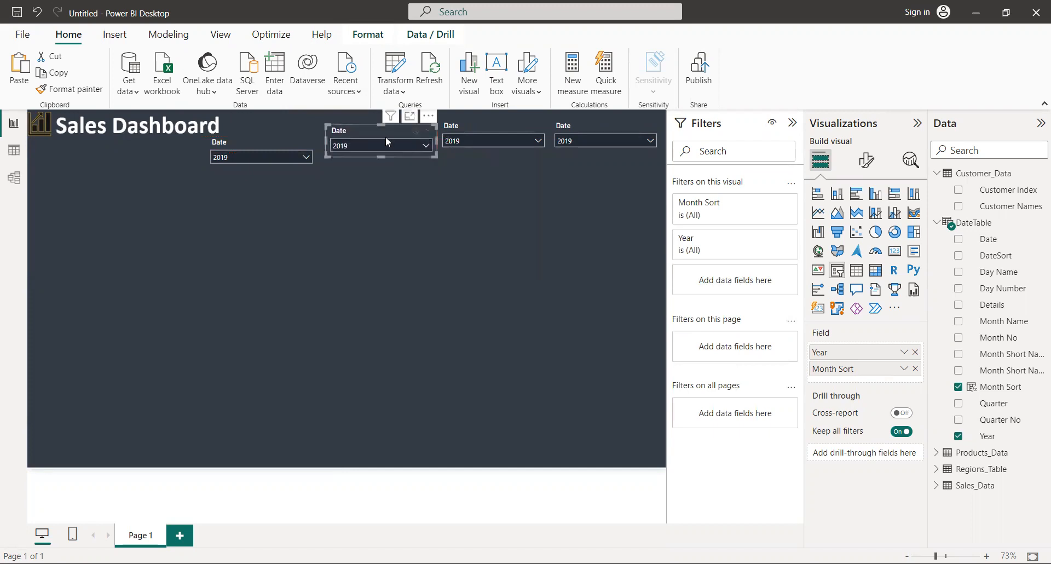
left_click_drag(288, 143, 296, 137)
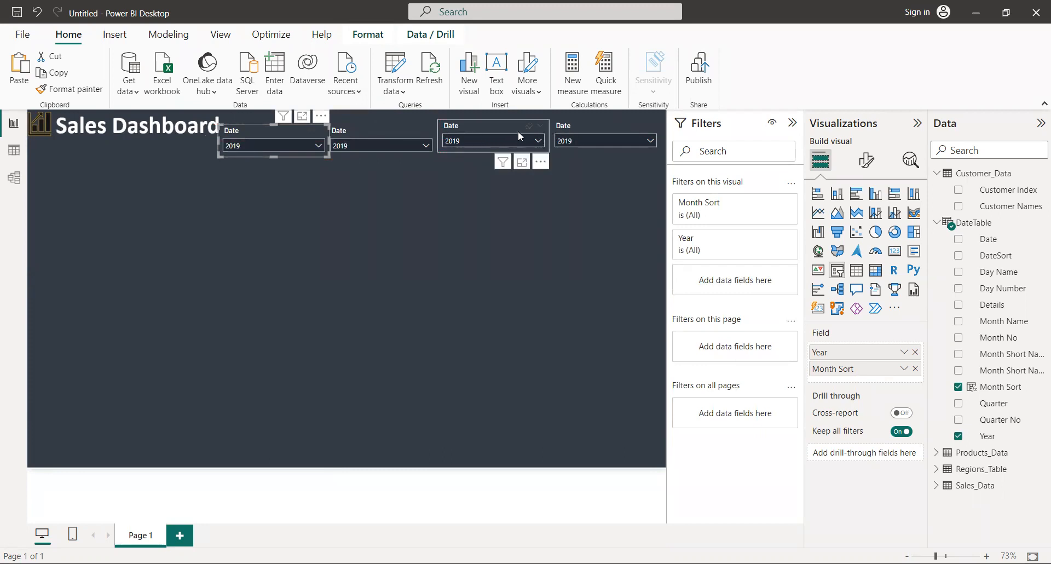
Try raising the two slicers nearest the title to the upper edge of the header.
left_click(534, 126)
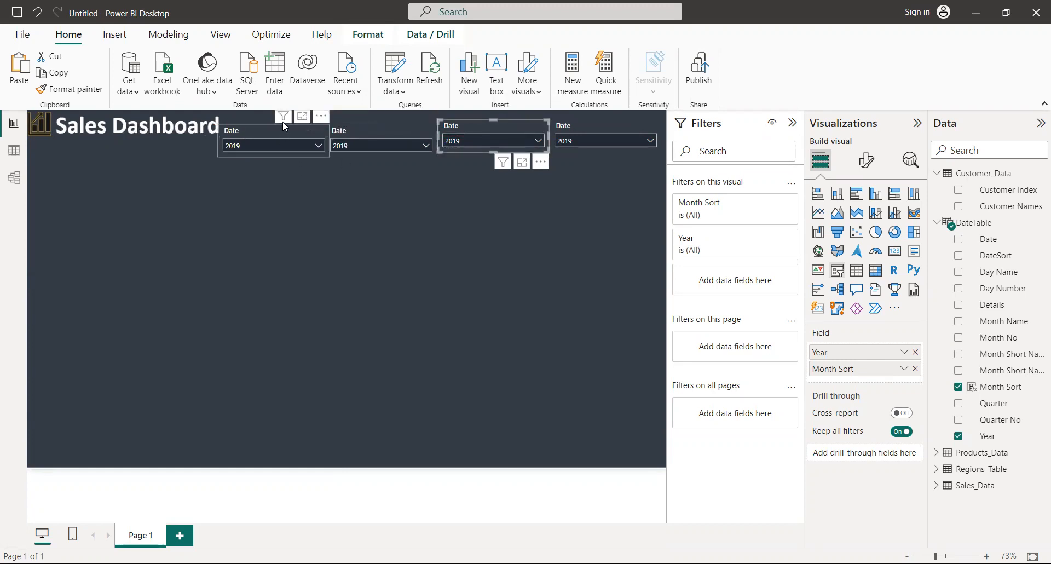
left_click(327, 242)
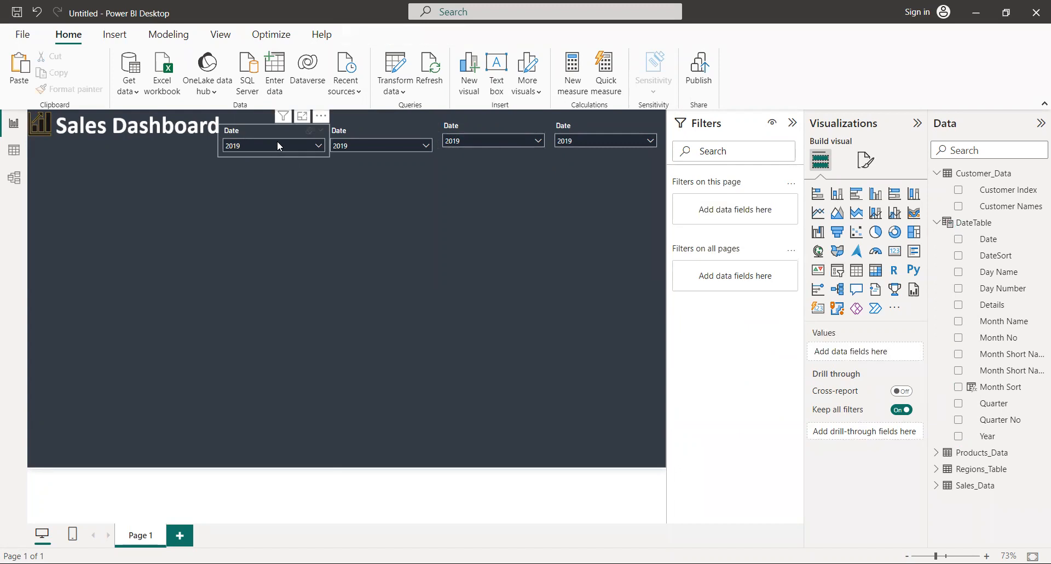
left_click(269, 144)
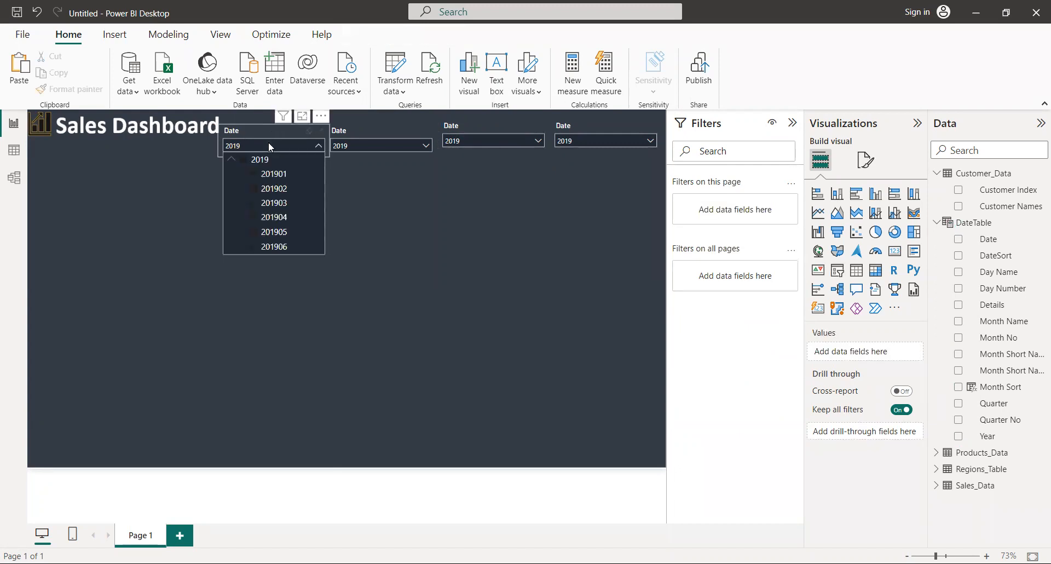
left_click(141, 231)
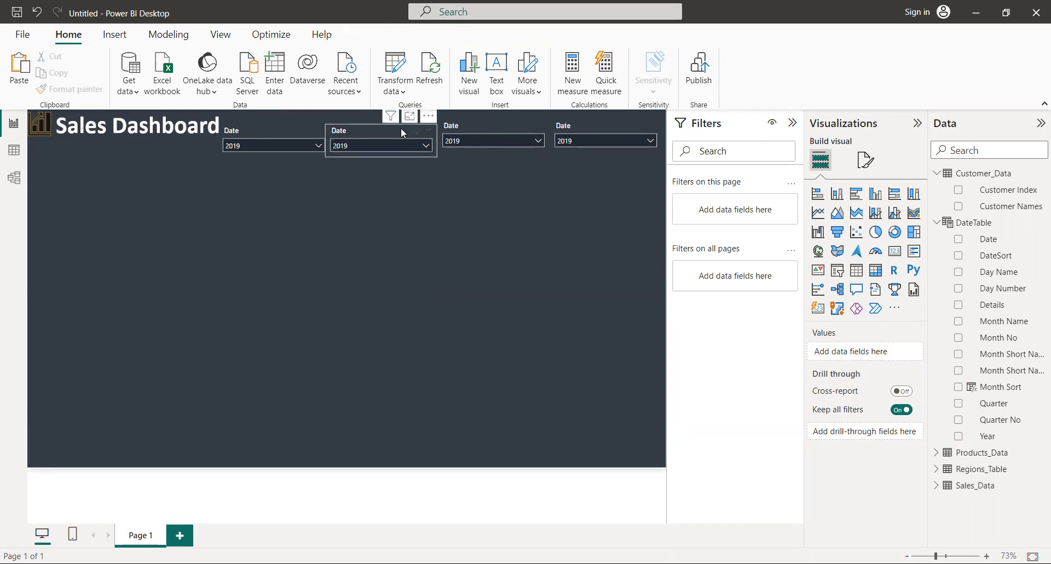
mouse_move(399, 136)
left_mouse_down()
mouse_move(387, 119)
mouse_move(402, 123)
left_mouse_up()
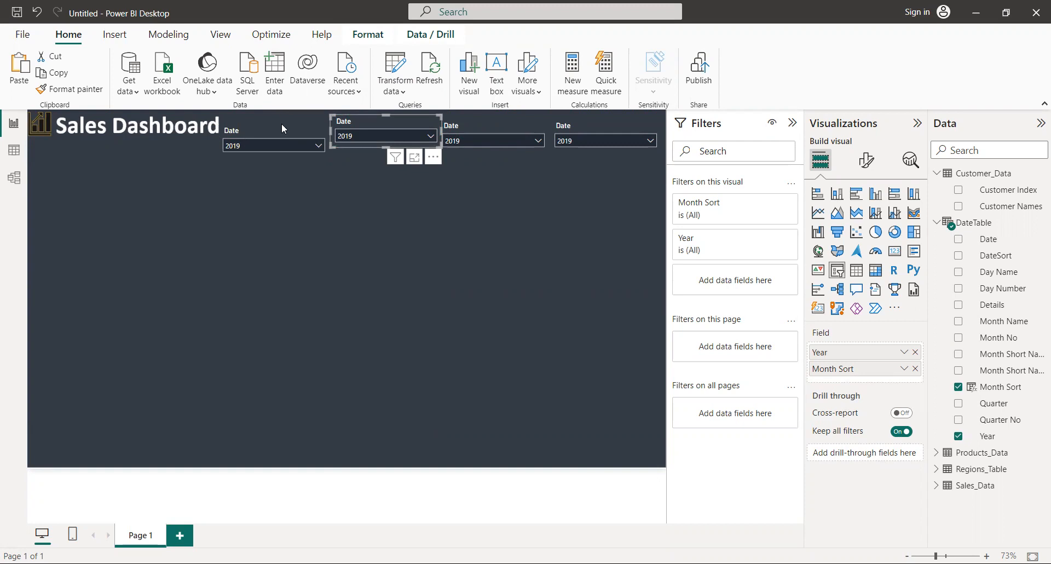
left_click(274, 148)
left_click(480, 295)
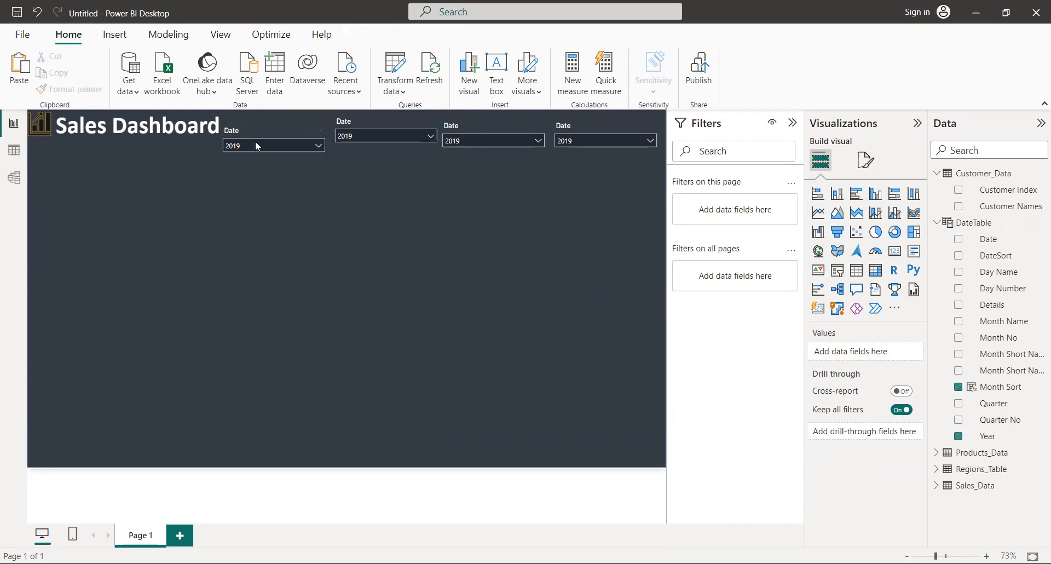
mouse_move(257, 126)
left_mouse_down()
mouse_move(277, 165)
mouse_move(257, 124)
left_mouse_up()
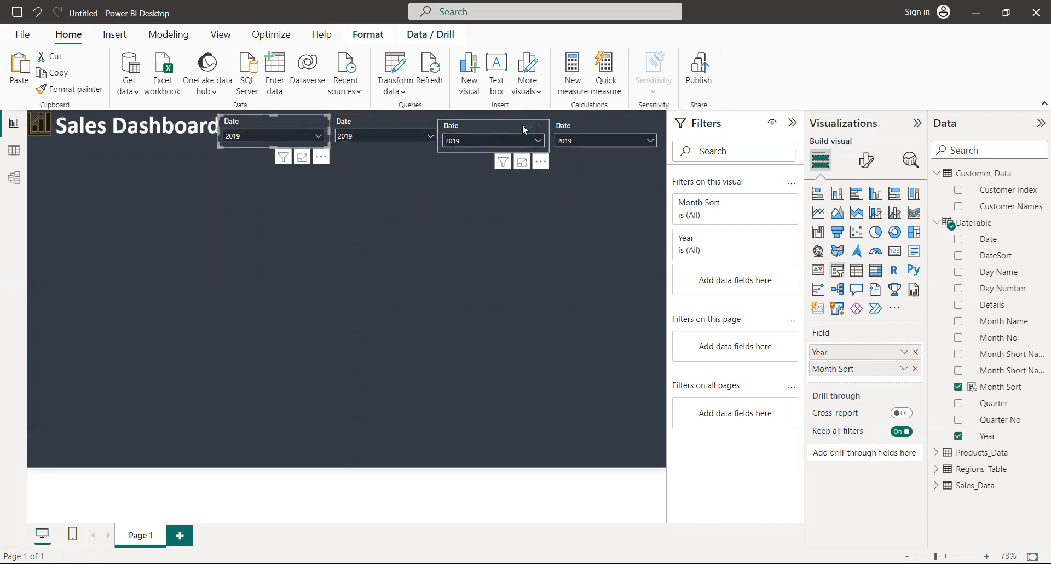
Fine-tune the slicer positions so all four sit evenly spaced and level in one row clear of the title.
left_click_drag(523, 124, 531, 123)
left_click_drag(424, 130, 425, 131)
left_click(322, 138, "ctrl")
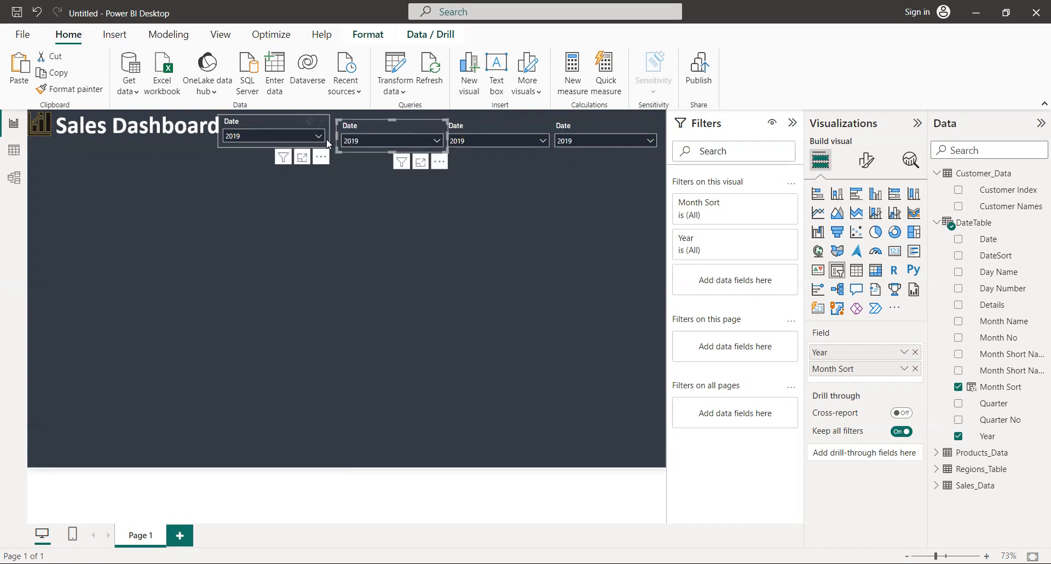
left_click(306, 135)
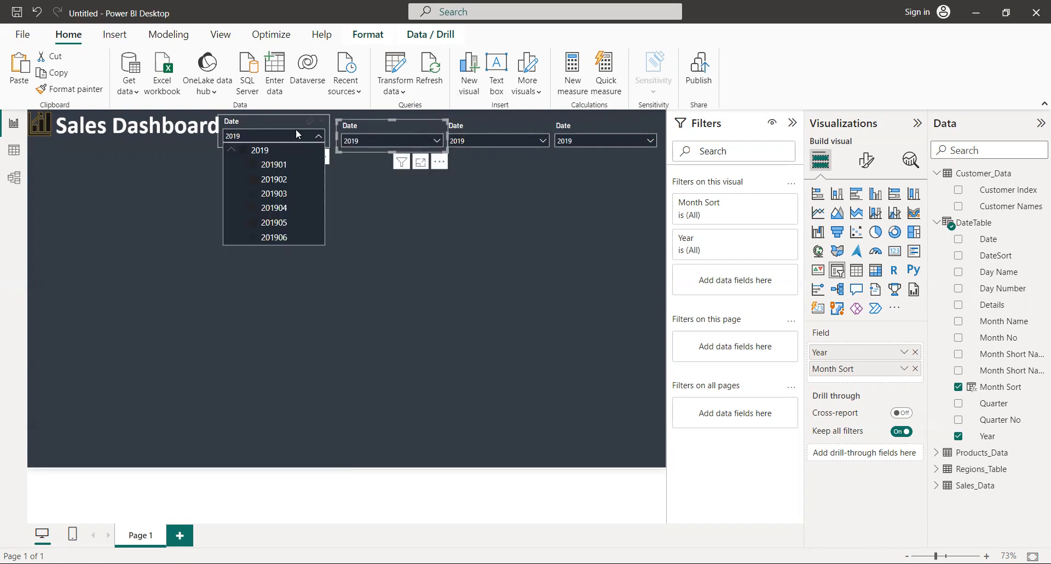
mouse_move(282, 116)
left_mouse_down()
mouse_move(294, 150)
mouse_move(281, 127)
mouse_move(295, 115)
left_mouse_up()
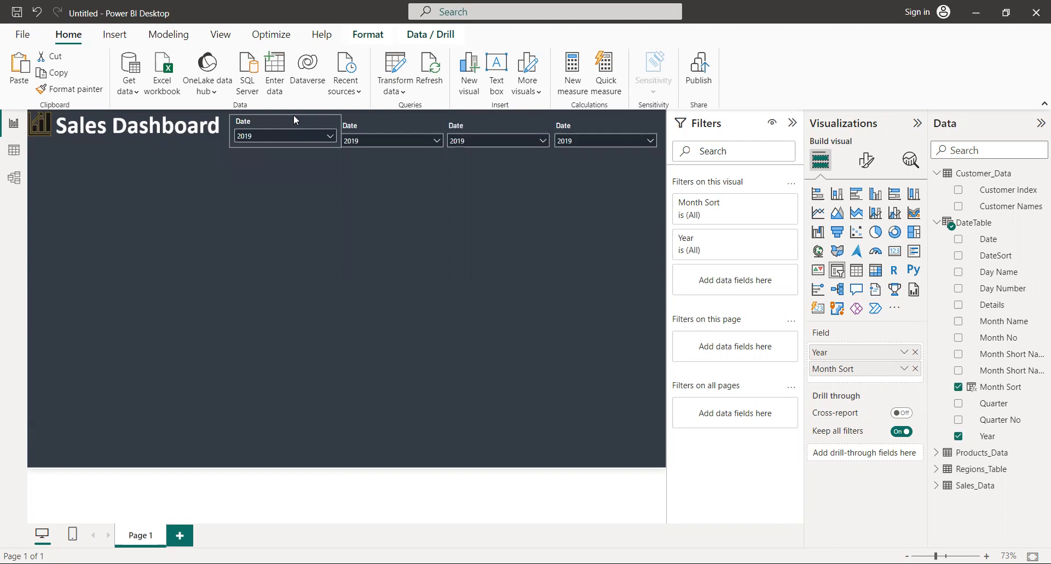
left_click(423, 277)
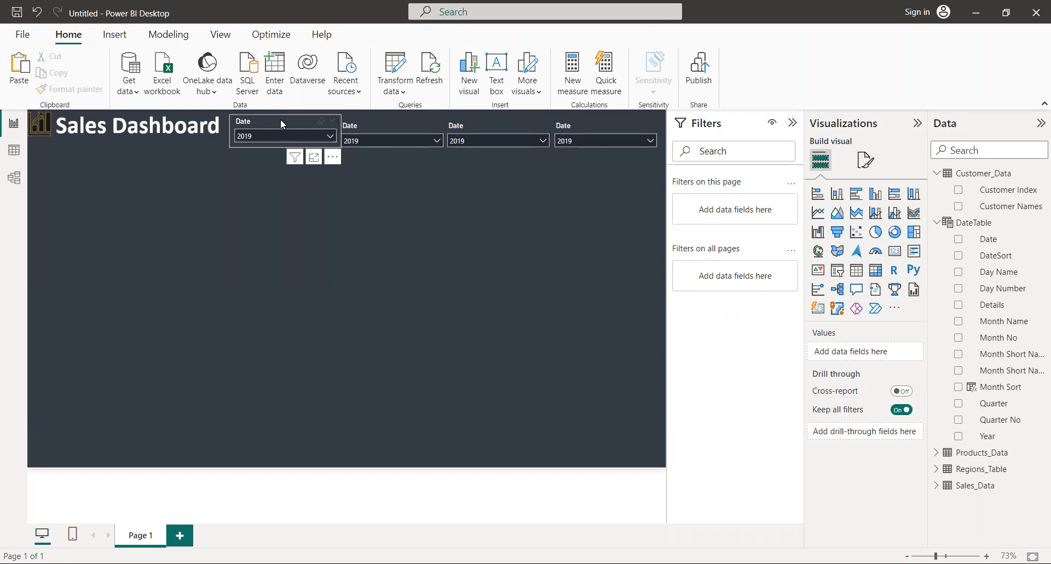
mouse_move(291, 118)
left_mouse_down()
mouse_move(288, 136)
mouse_move(288, 117)
left_mouse_up()
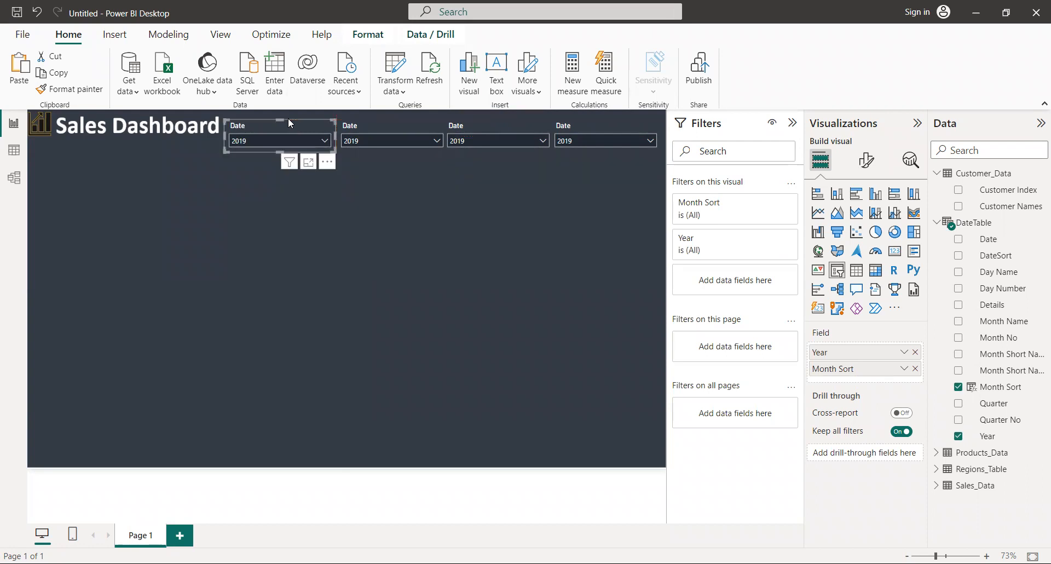
double_click(446, 281)
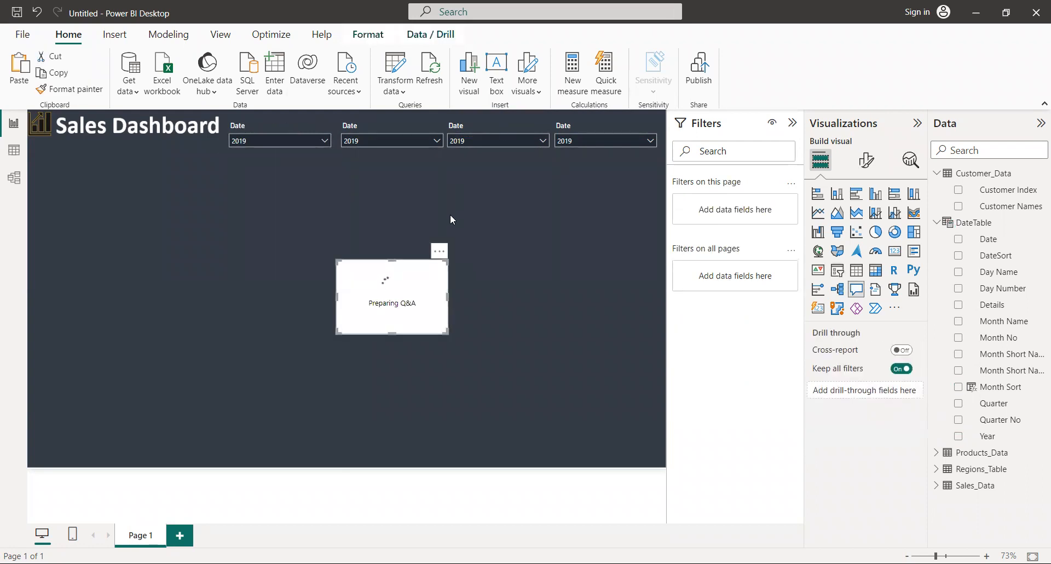
Remove the Q&A visual from the report page.
left_click(439, 251)
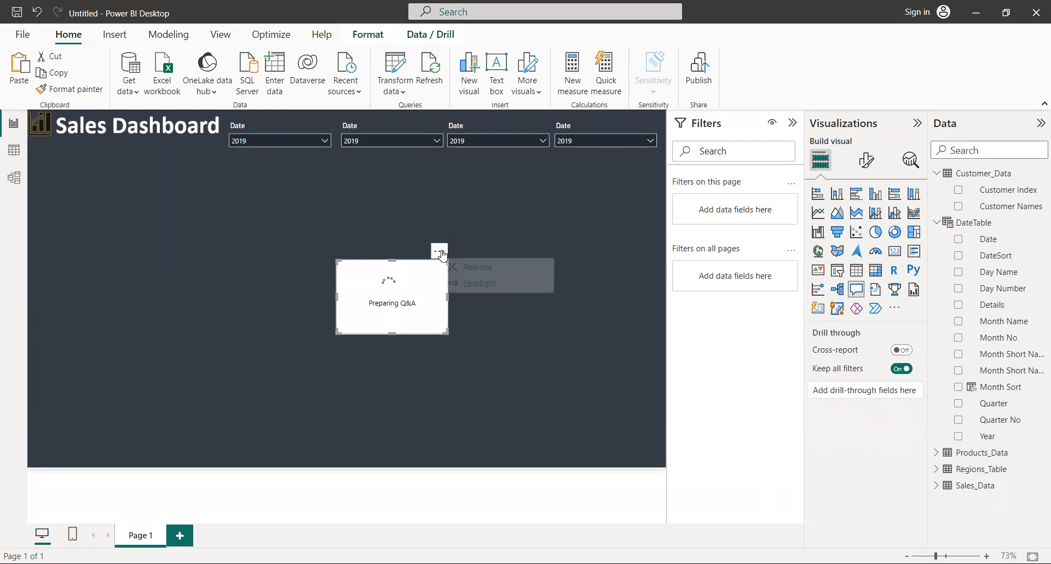
left_click(484, 268)
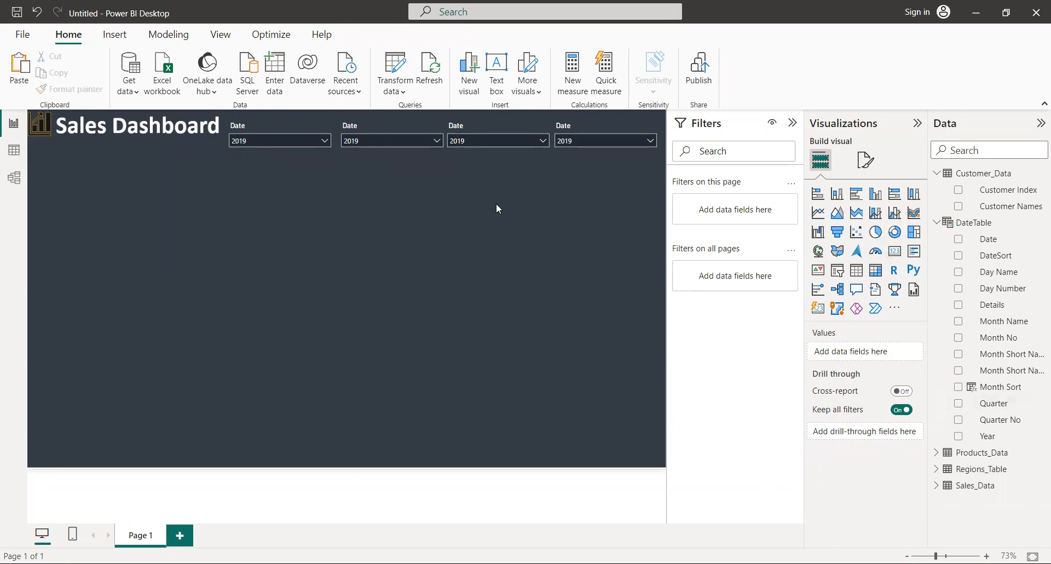
Collapse the DateTable field list and expand the fields of Sales_Data and Products_Data.
left_click(425, 130)
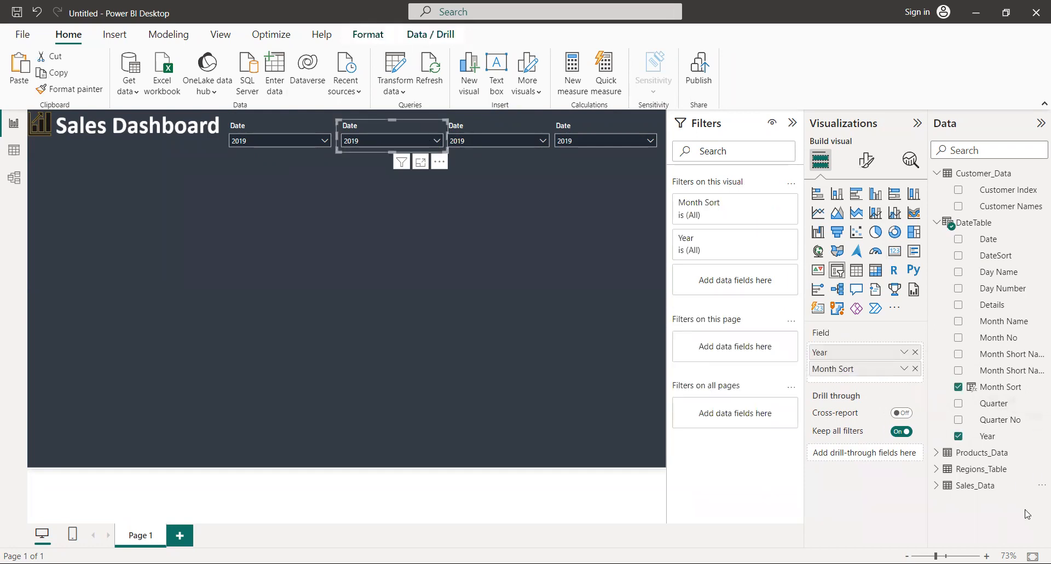
left_click(951, 226)
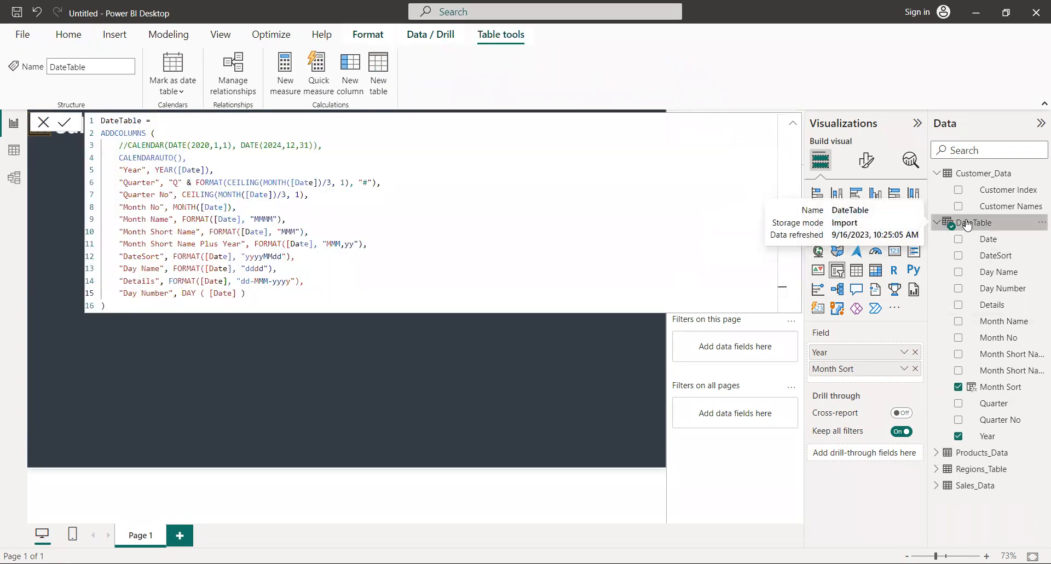
left_click(499, 395)
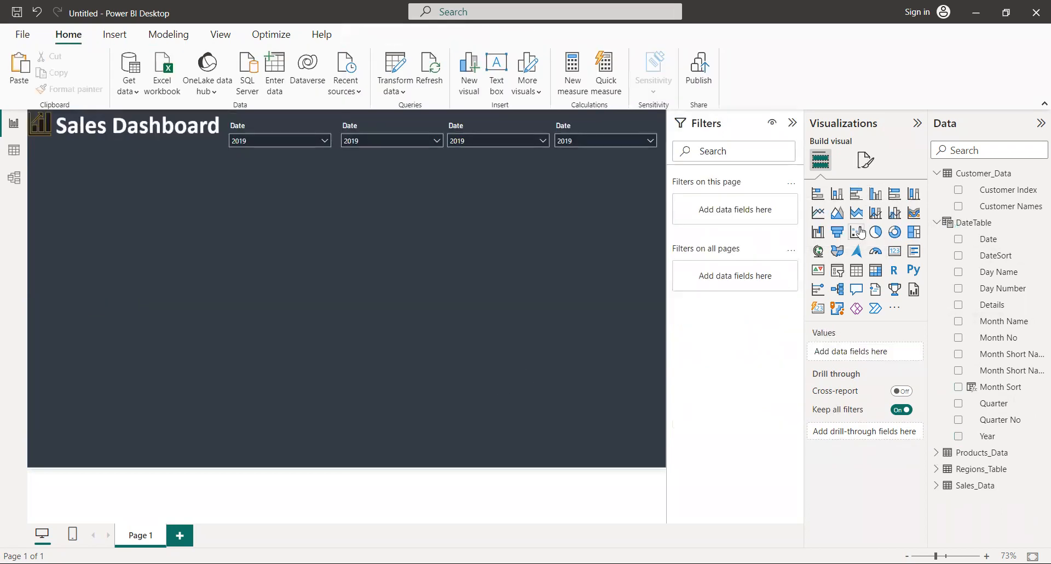
left_click(984, 224)
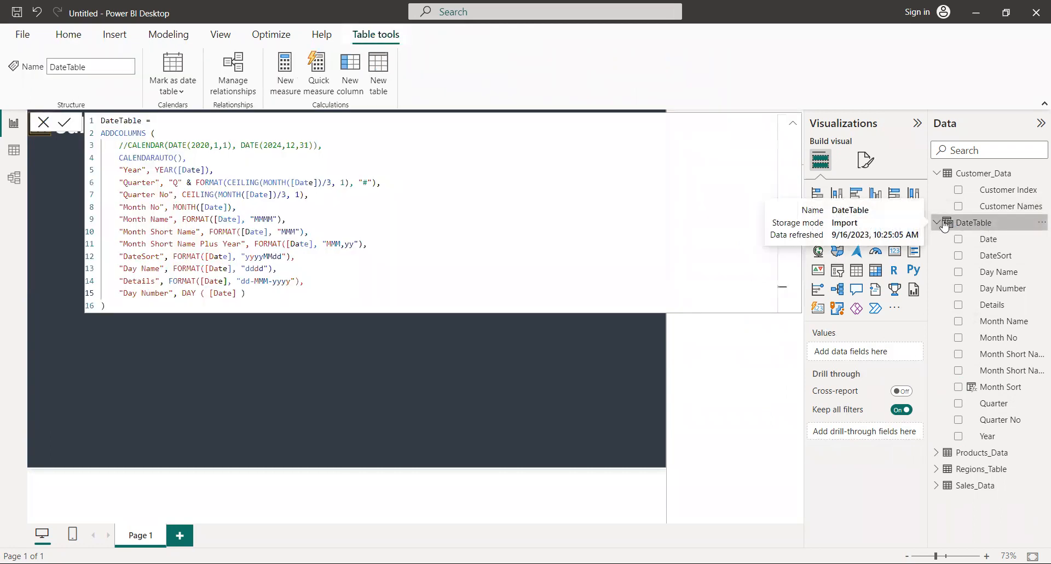
left_click(941, 223)
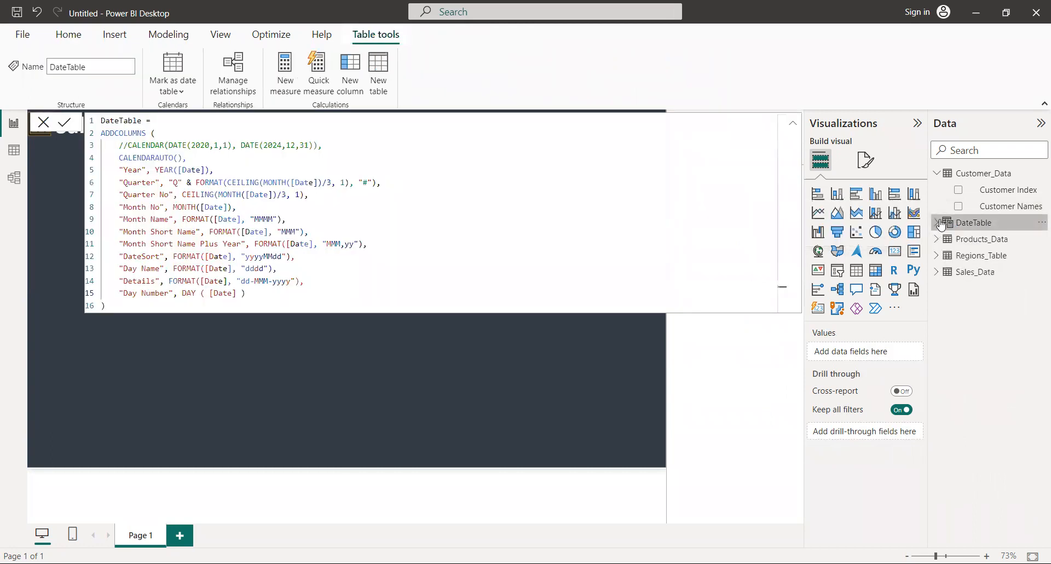
left_click(617, 393)
left_click(938, 272)
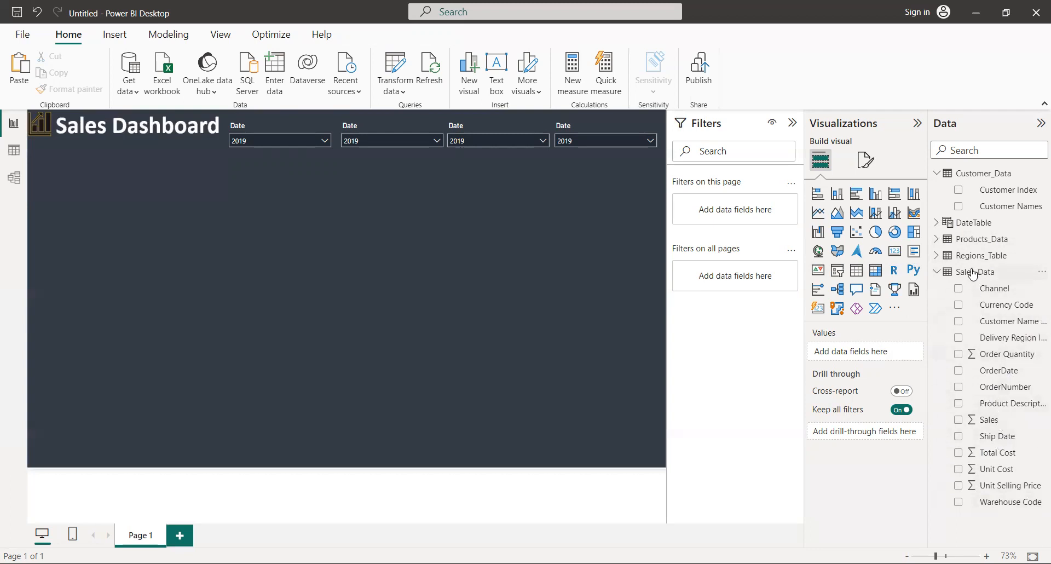
left_click(937, 241)
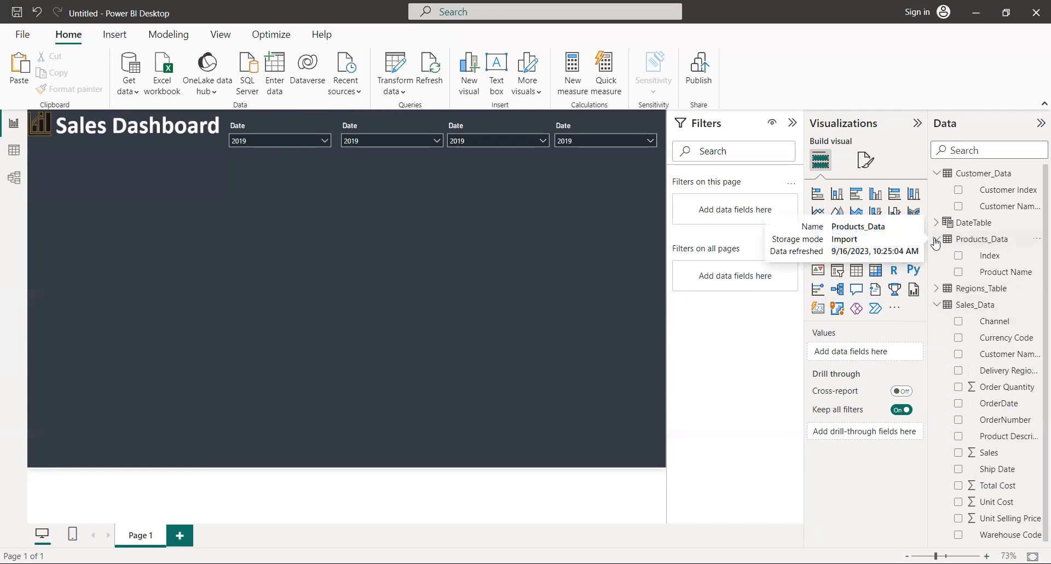
left_click(936, 241)
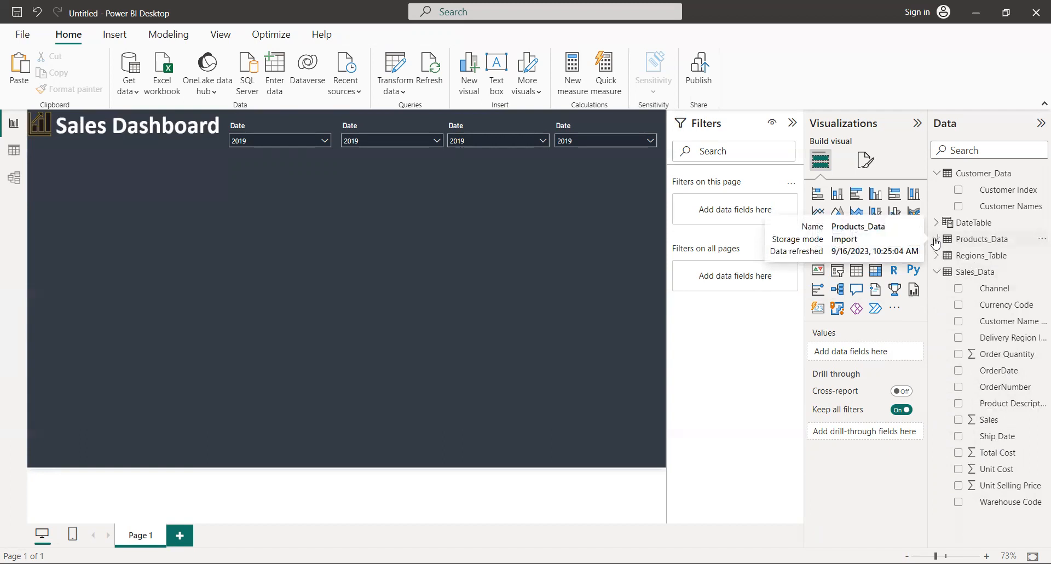
left_click(936, 240)
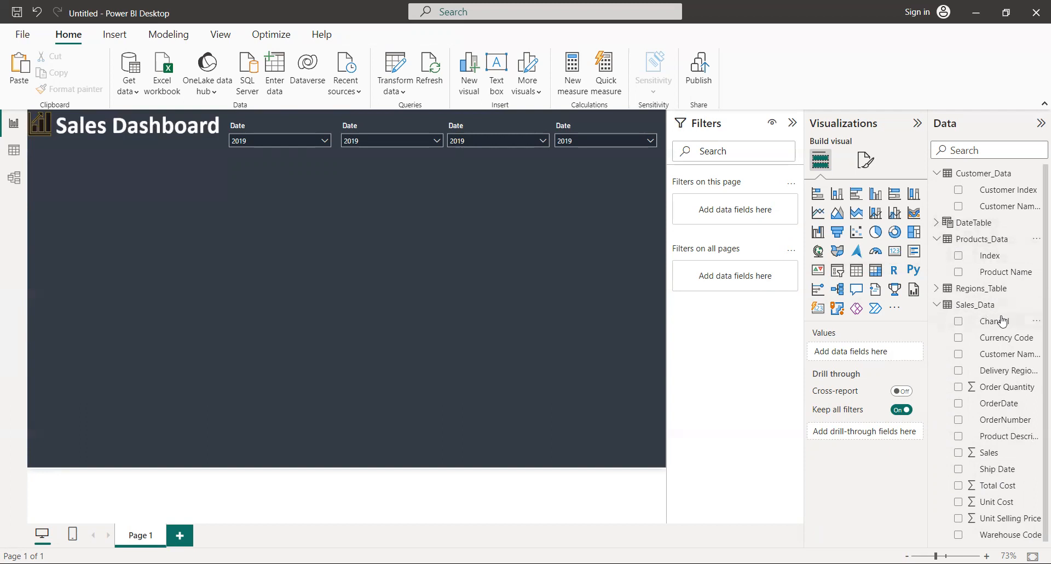
left_click_drag(1002, 322, 887, 324)
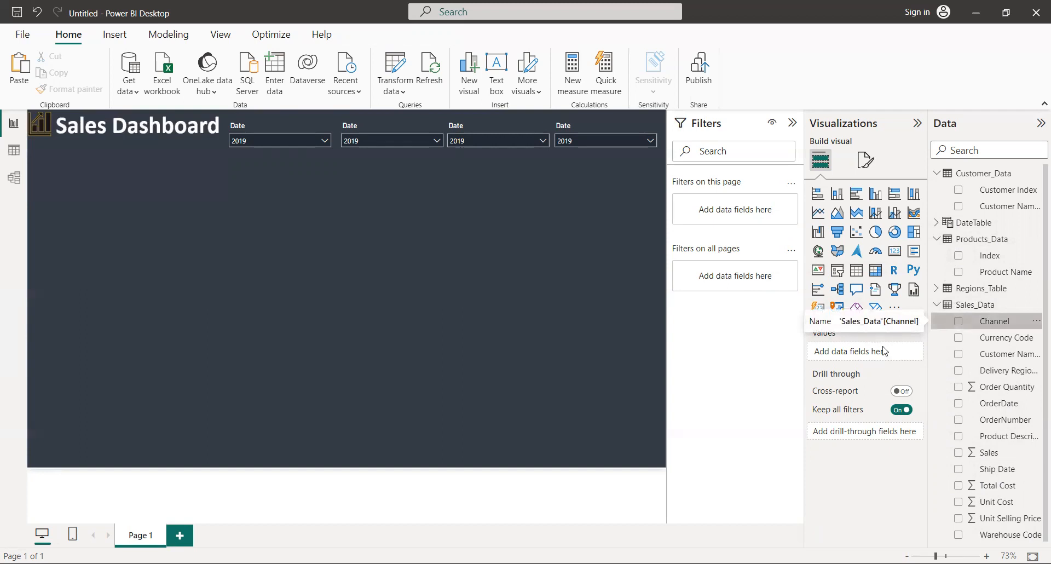
left_click_drag(884, 351, 884, 351)
left_click(244, 215)
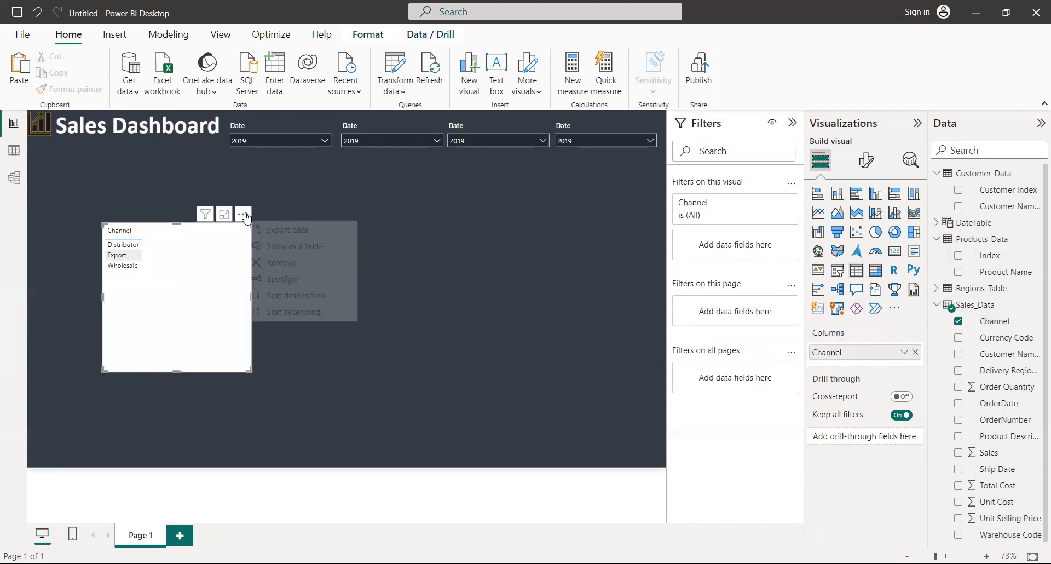
left_click(295, 271)
Replace the Year and Month Sort fields of the Date slicer farthest from the title with Channel from Sales_Data.
left_click(635, 141)
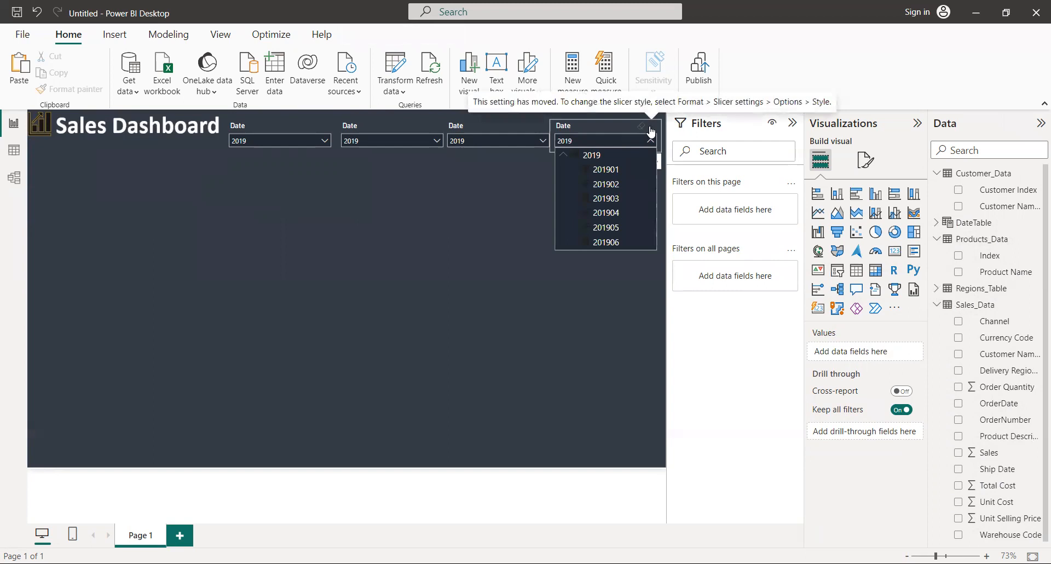
left_click(650, 131)
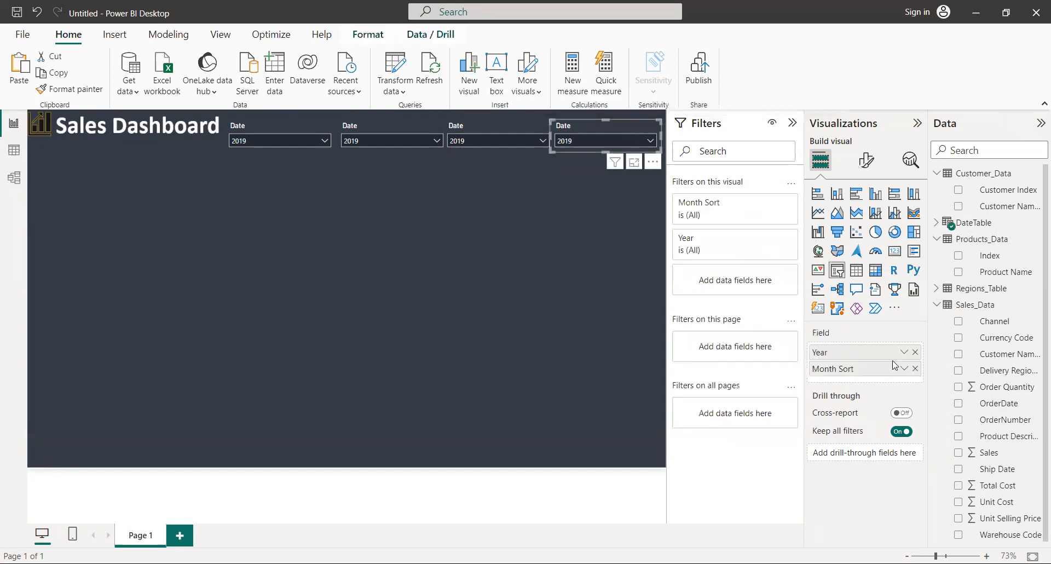
left_click(916, 368)
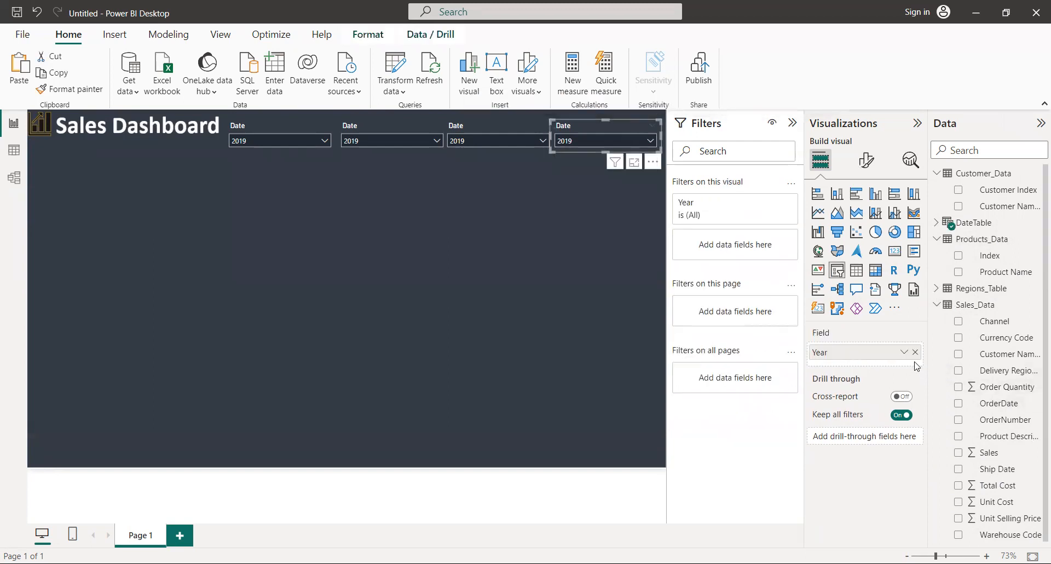
left_click(916, 352)
left_click_drag(982, 328, 885, 356)
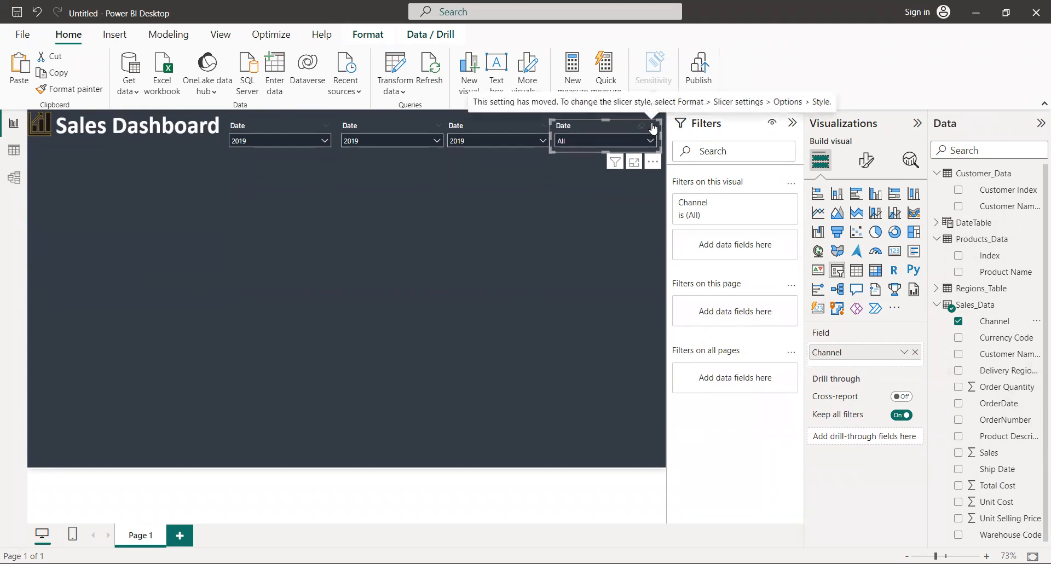
Set the header title text of the Channel field's slicer to Channel and check its dropdown options.
left_click(865, 159)
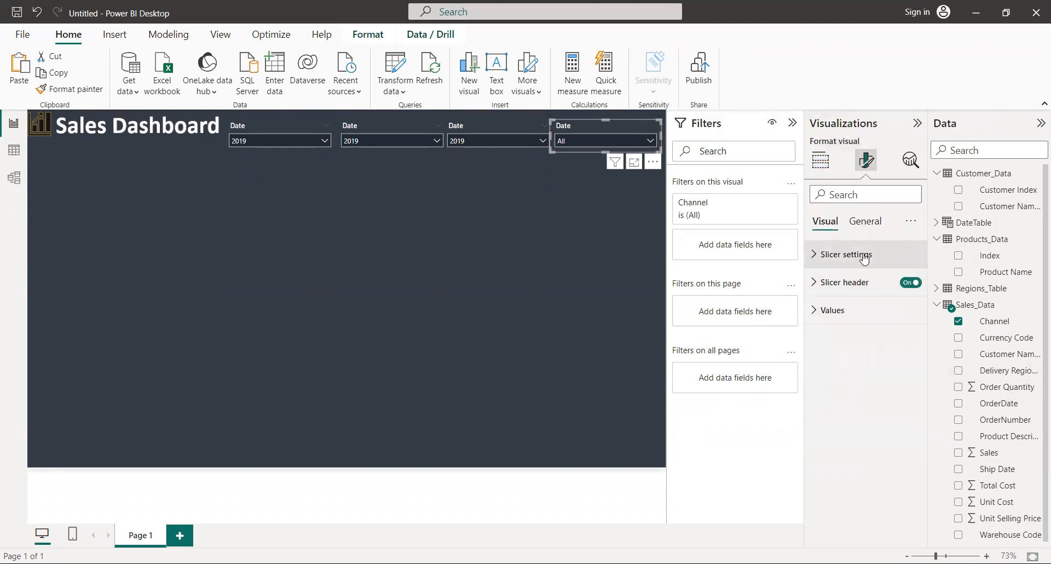
left_click(851, 283)
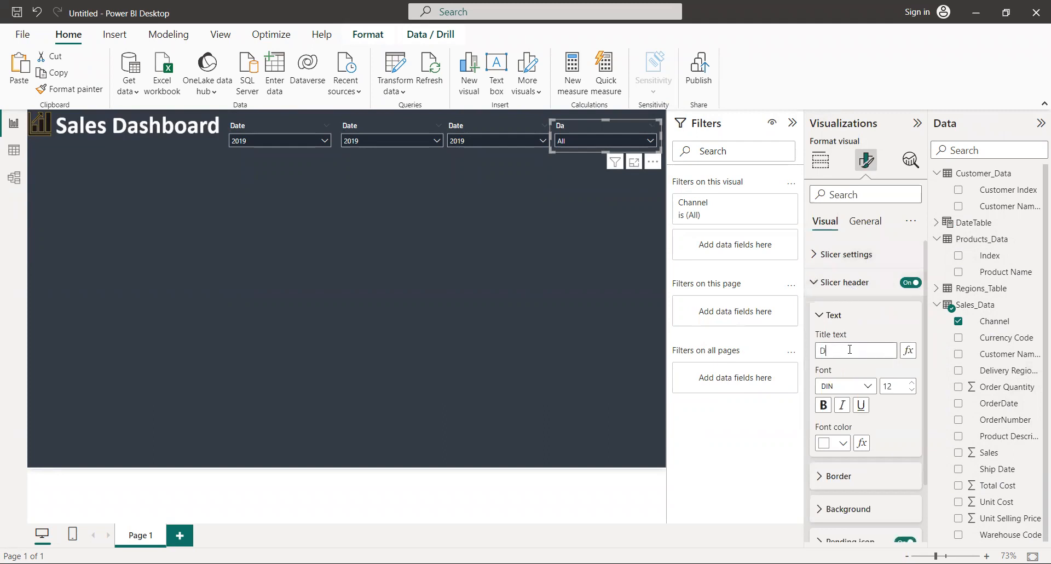
left_click(850, 350)
left_click(579, 290)
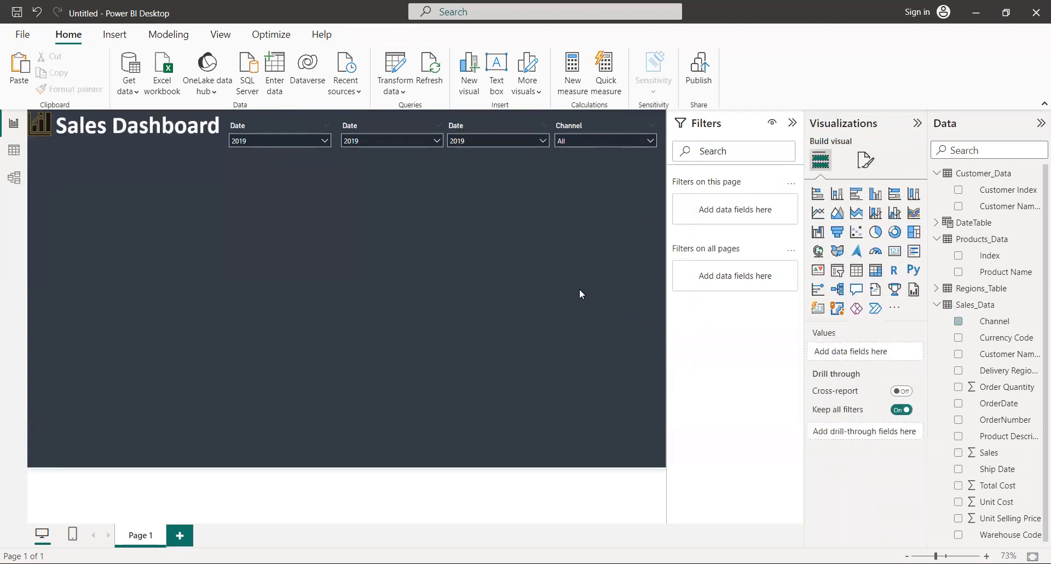
left_click(652, 141)
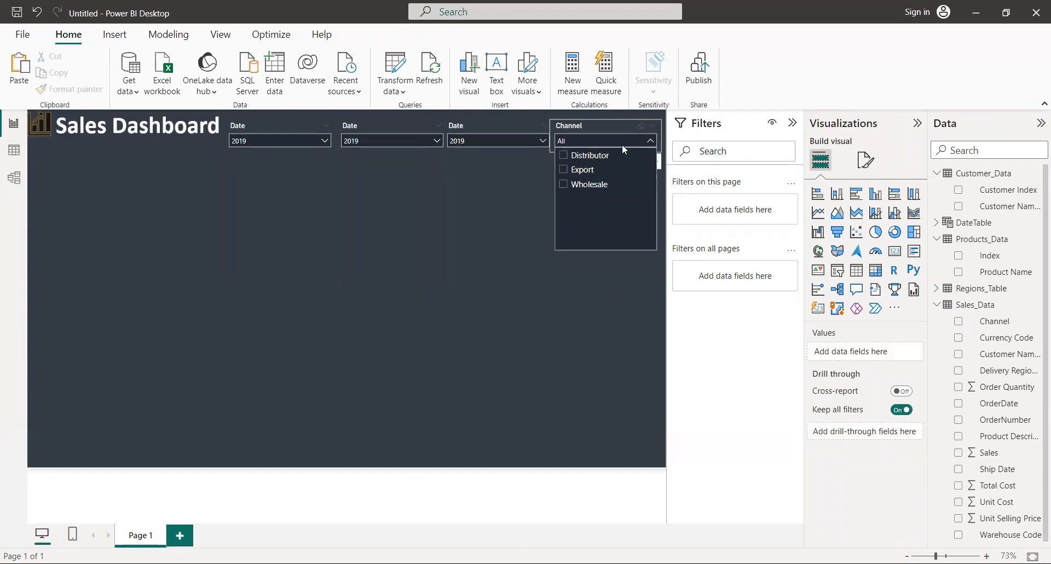
left_click(650, 142)
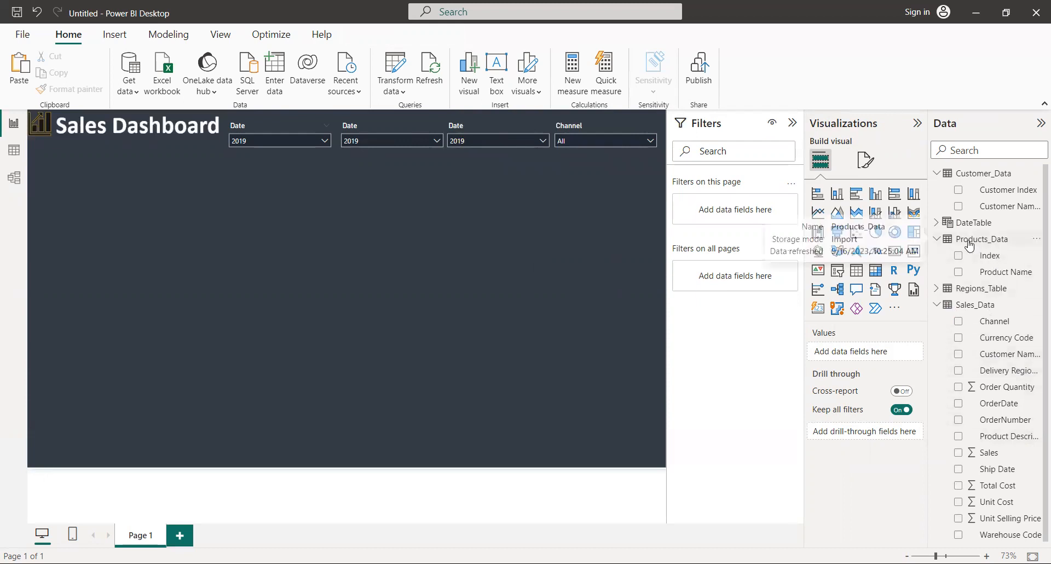
Remove the Month Sort and Year fields from the Date slicer next to the Channel slicer.
left_click(937, 239)
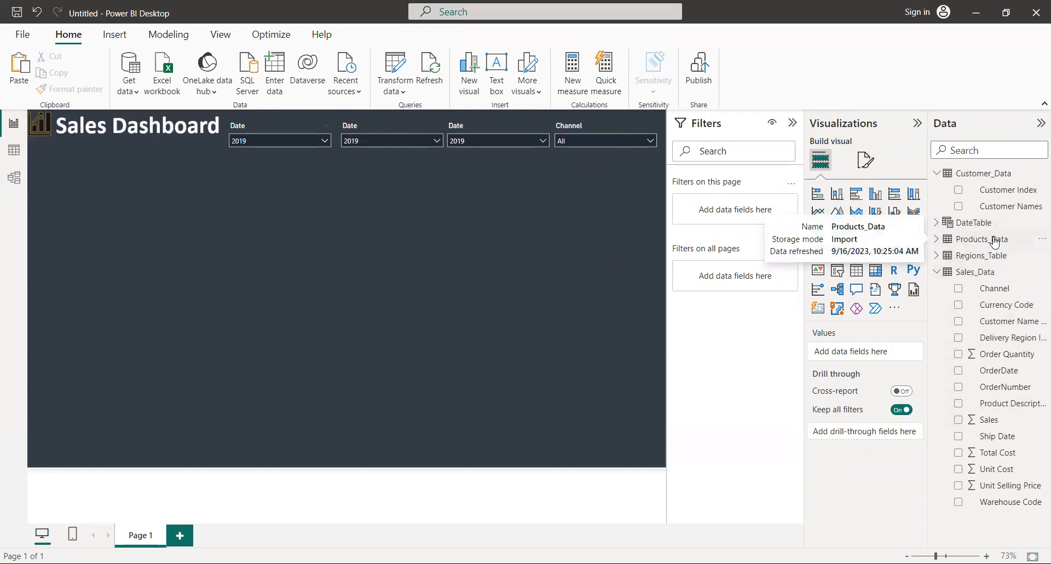
left_click(506, 124)
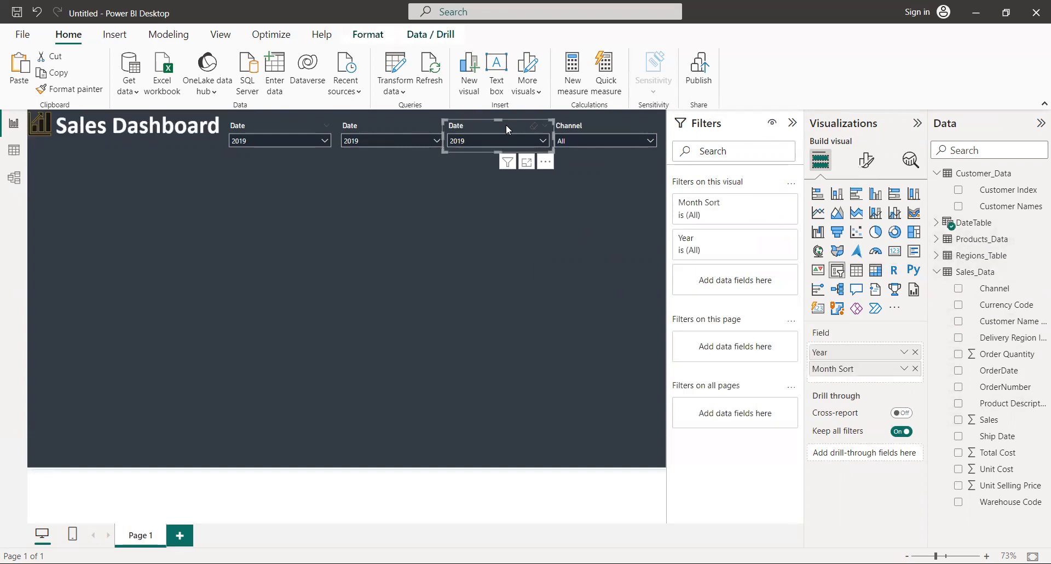
left_click(915, 369)
left_click(915, 353)
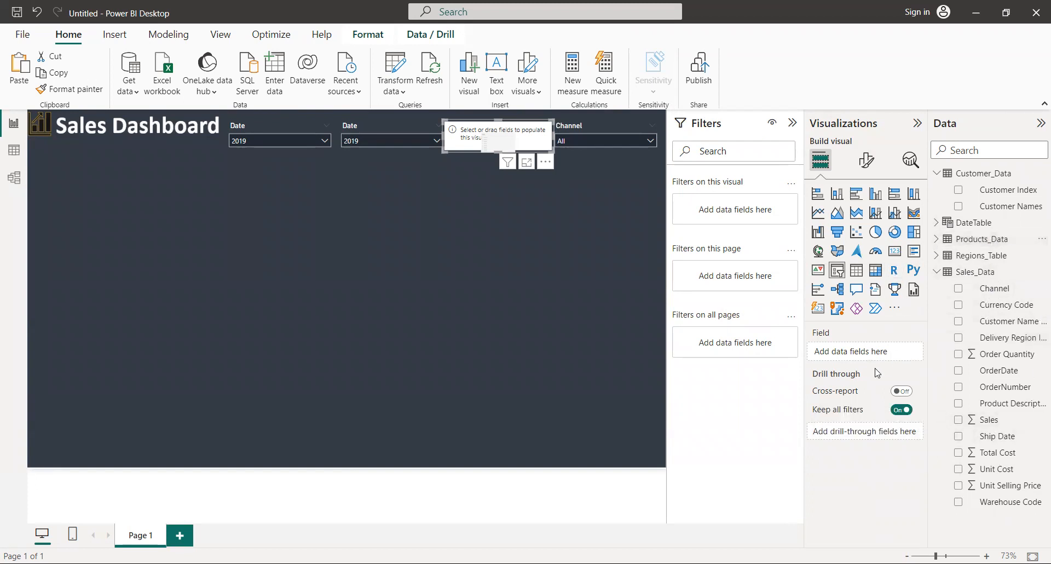
Assign the City field from Regions_Table to the emptied slicer beside the Channel slicer.
left_click(937, 239)
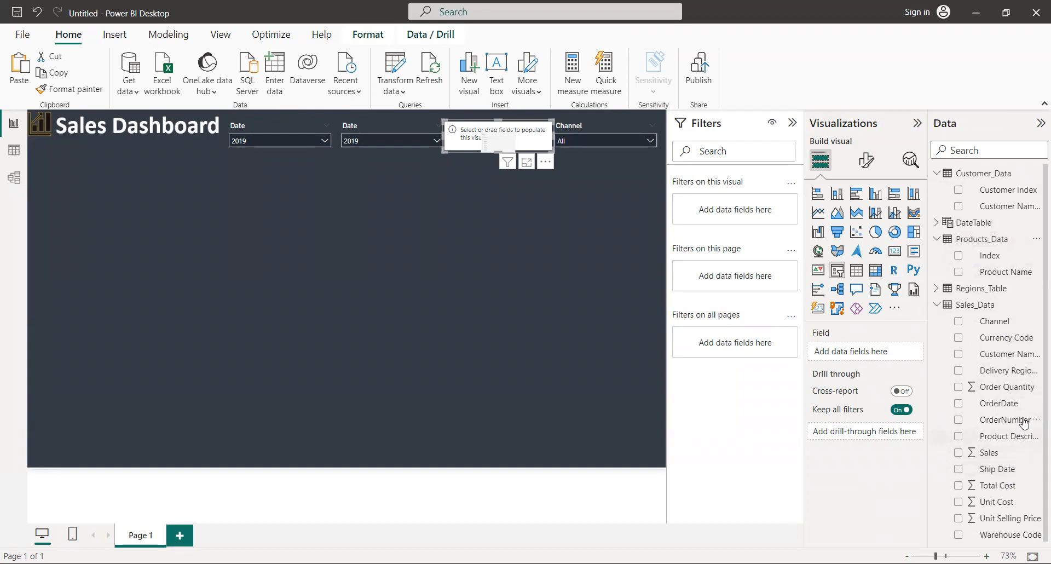
left_click(943, 226)
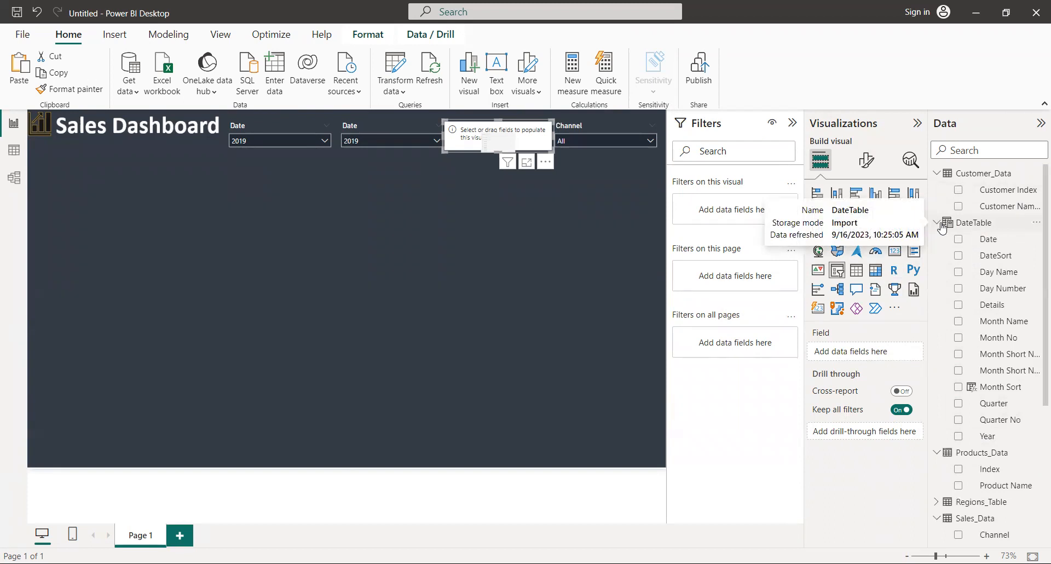
left_click(942, 225)
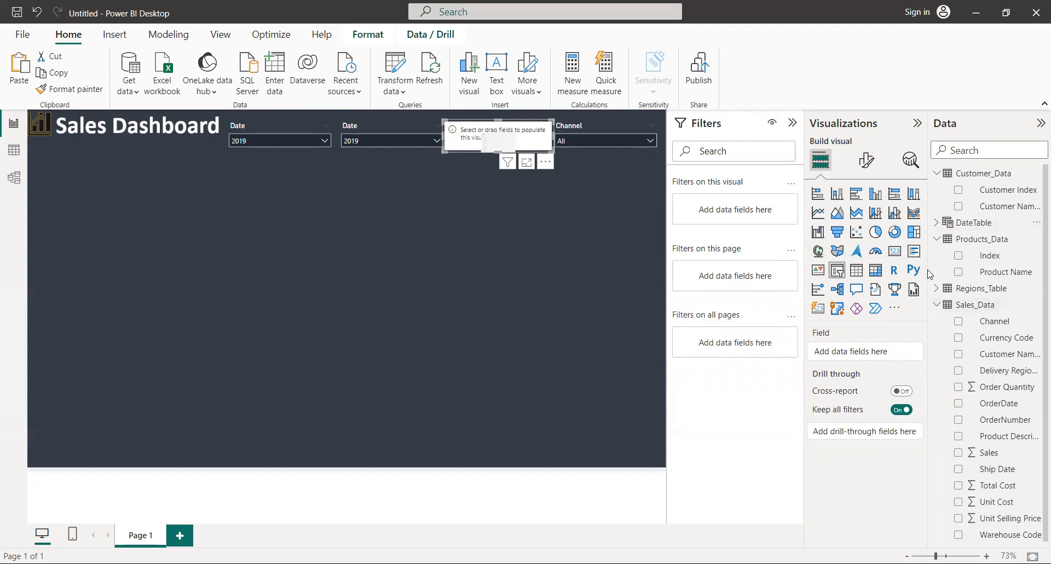
left_click(941, 288)
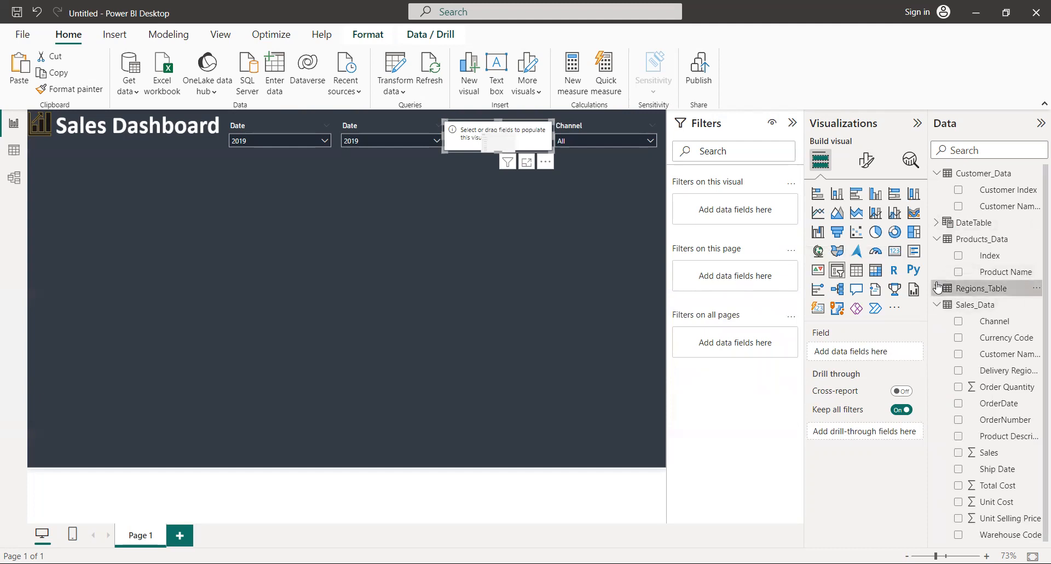
left_click(937, 240)
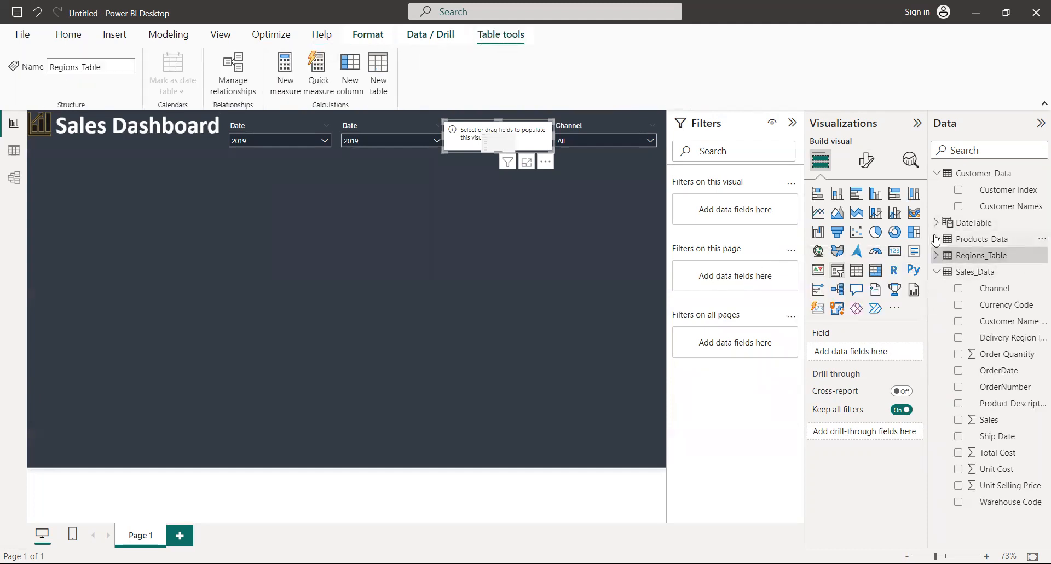
left_click(942, 276)
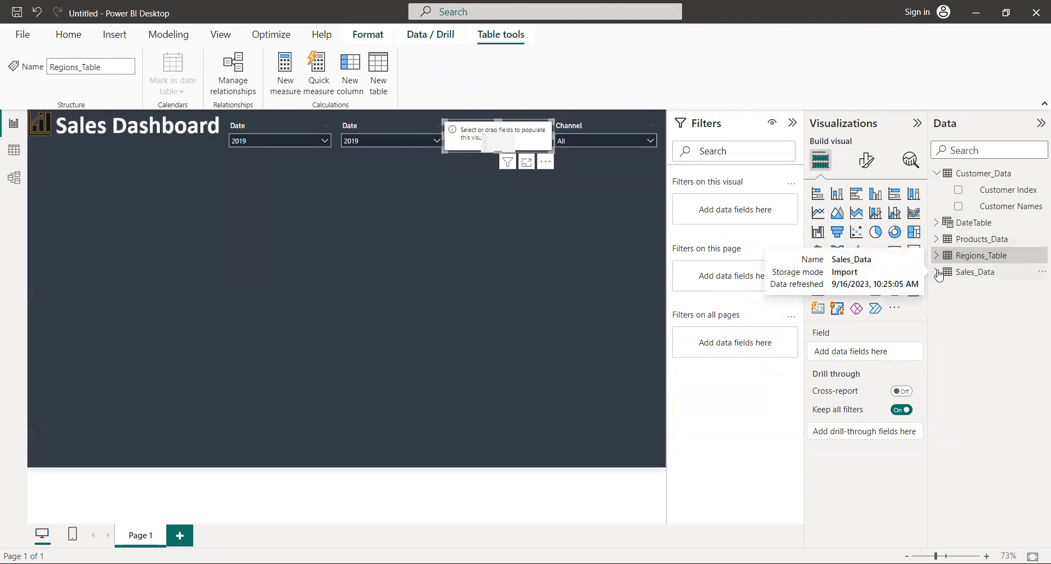
left_click(937, 273)
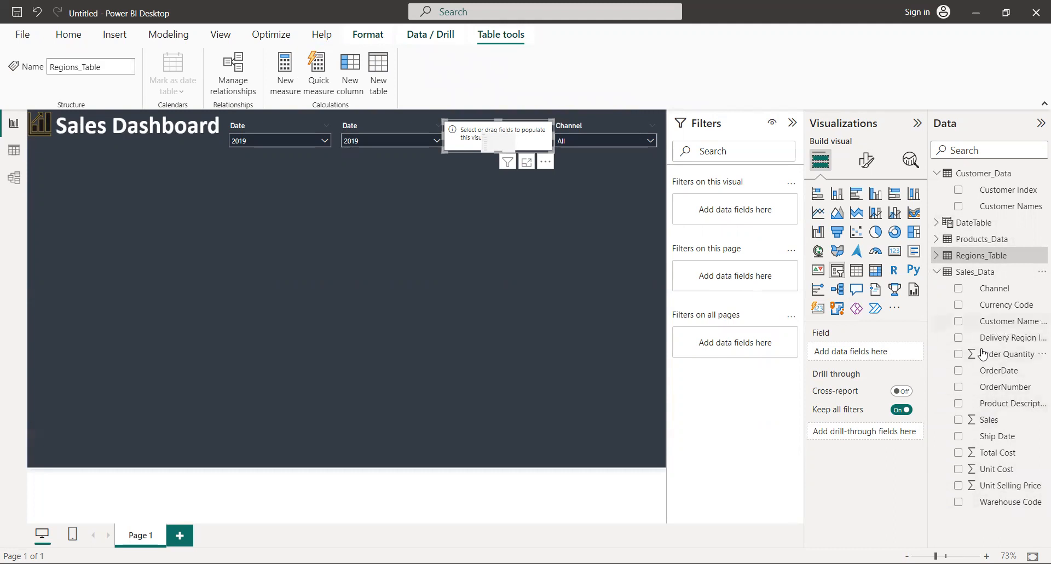
left_click(937, 256)
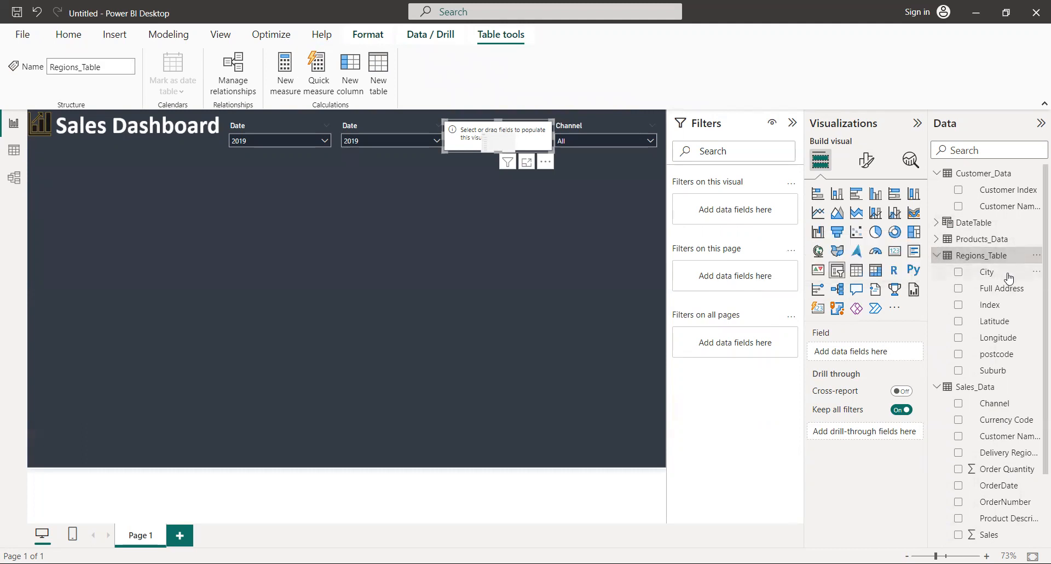
left_click_drag(1009, 277, 983, 273)
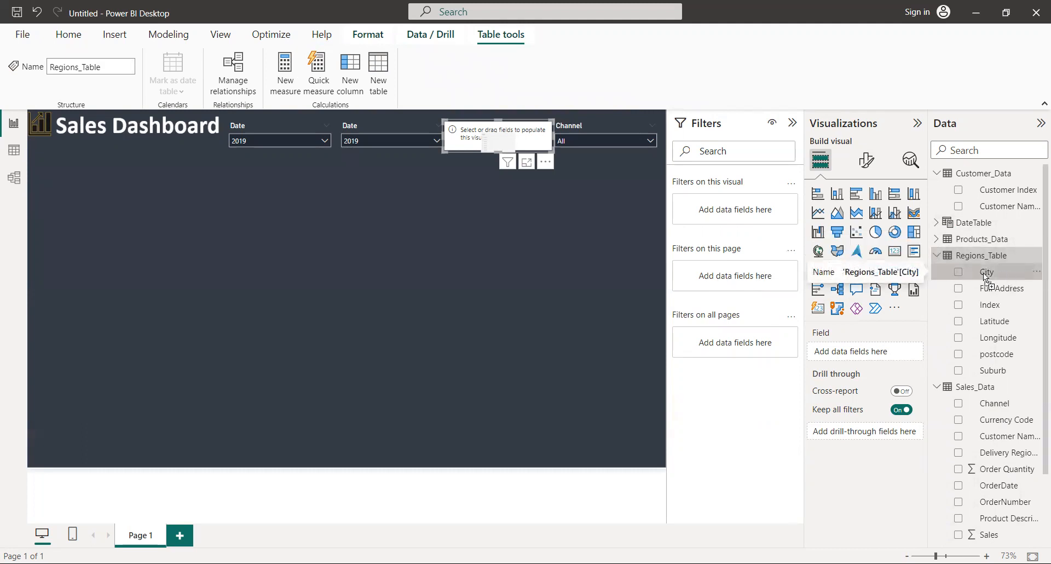
left_click_drag(892, 351, 891, 351)
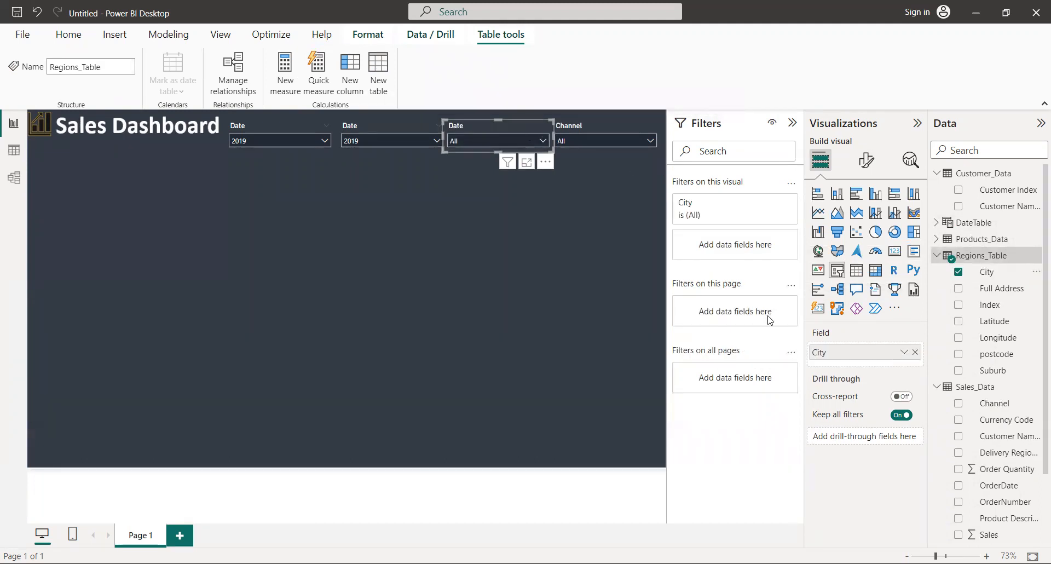
Remove City from the slicer beside Channel and replace Year and Month Sort with City in the second Date slicer from the title.
left_click(916, 352)
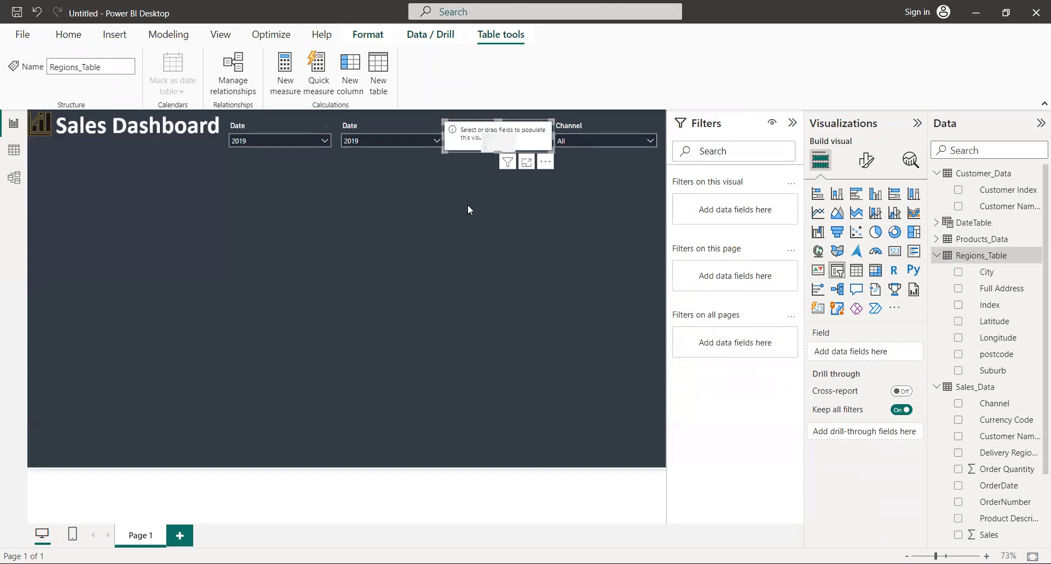
left_click(433, 137)
left_click(411, 126)
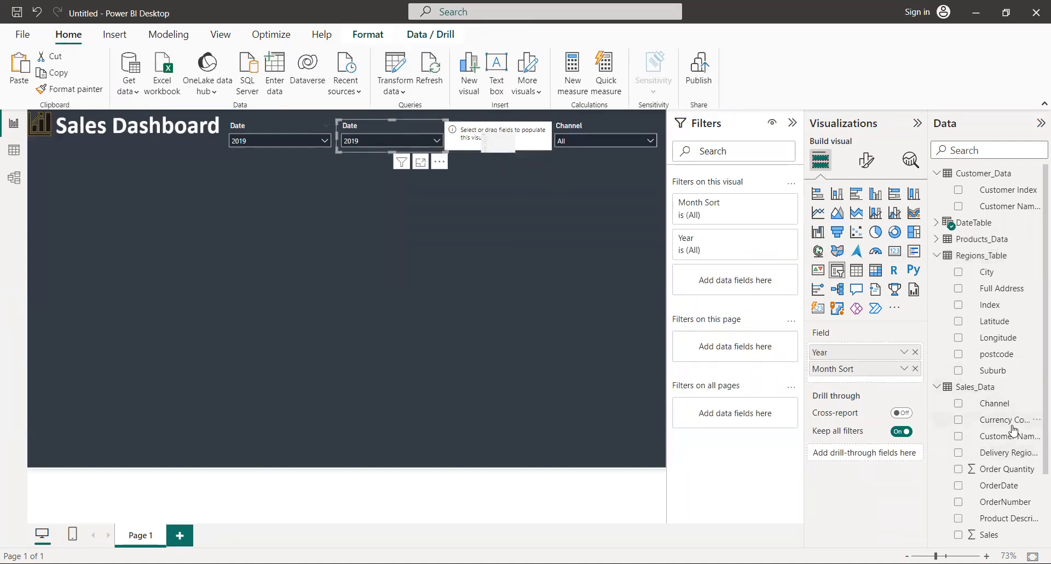
left_click(915, 352)
left_click(915, 352)
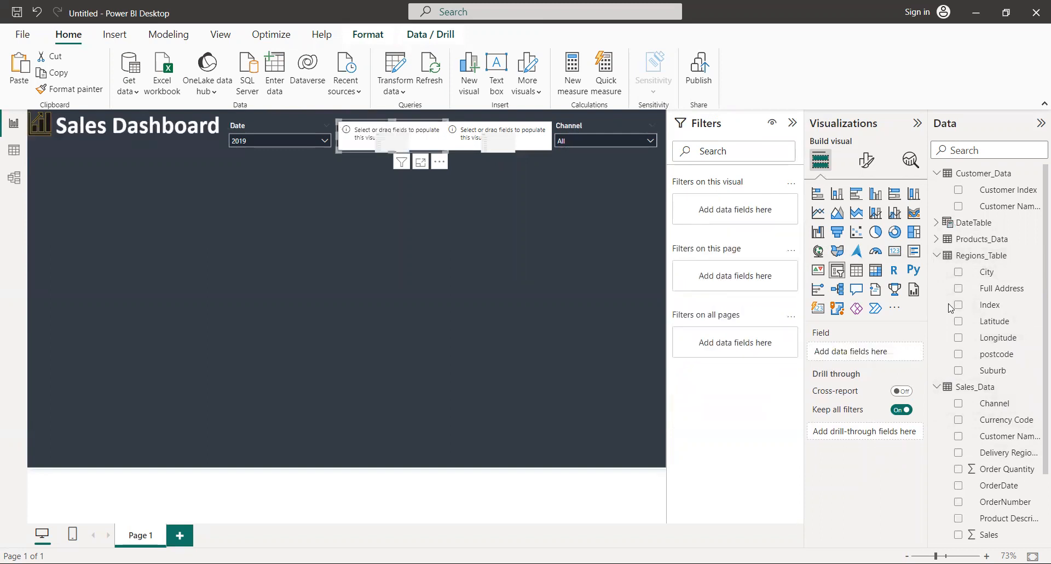
left_click_drag(987, 272, 902, 356)
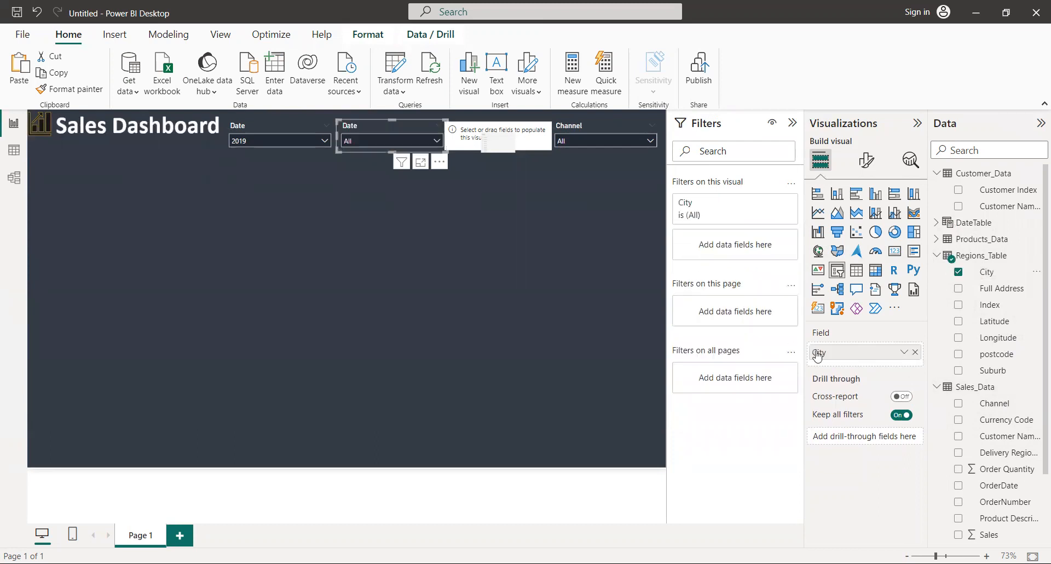
Set the header title text of the slicer that holds the City field to City.
left_click(867, 160)
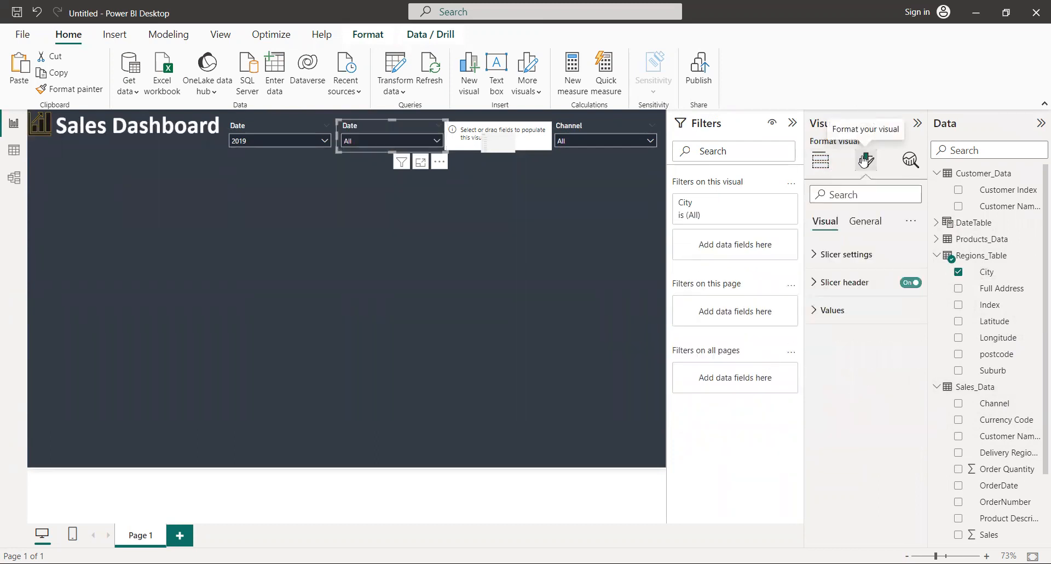
left_click(848, 282)
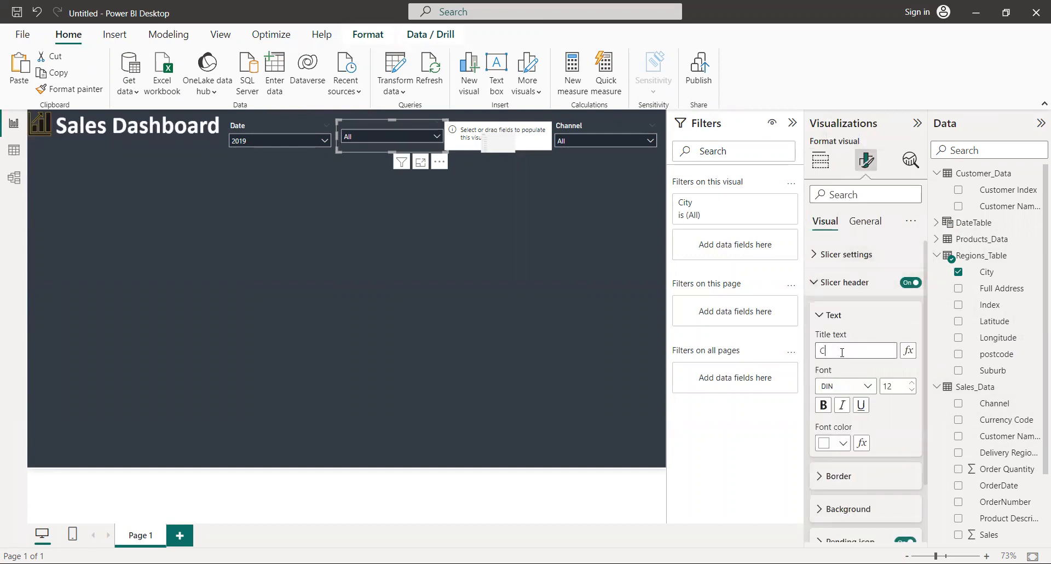
type("ity")
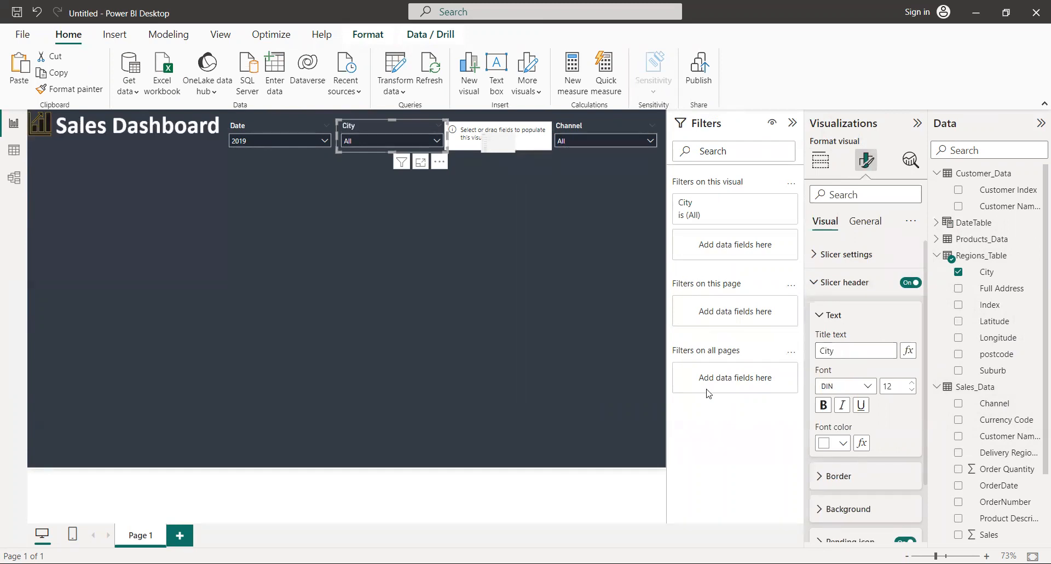
left_click(620, 295)
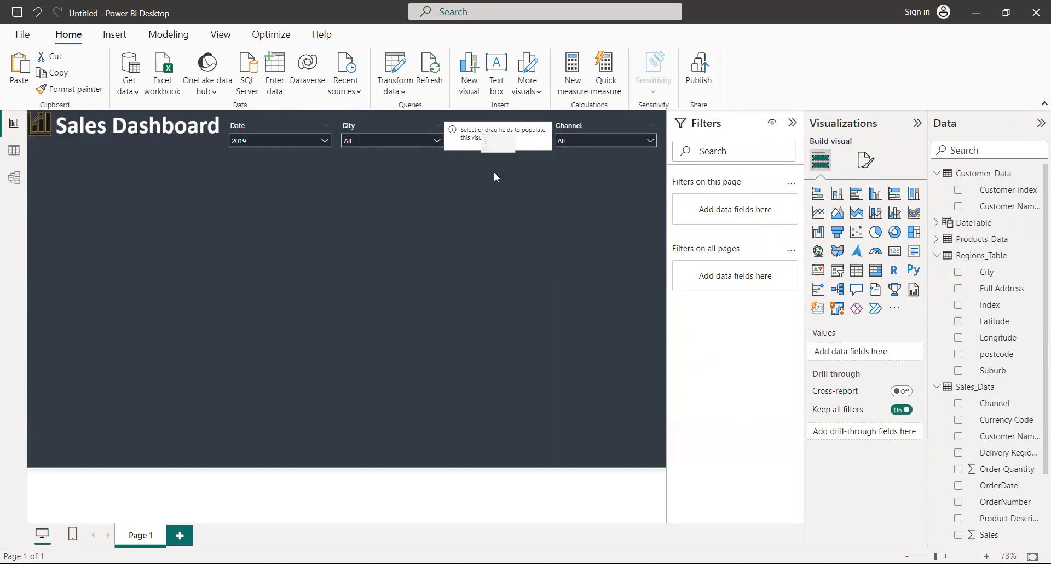
Expand the Products_Data table to list its fields.
mouse_move(509, 141)
left_click(946, 244)
left_click(937, 241)
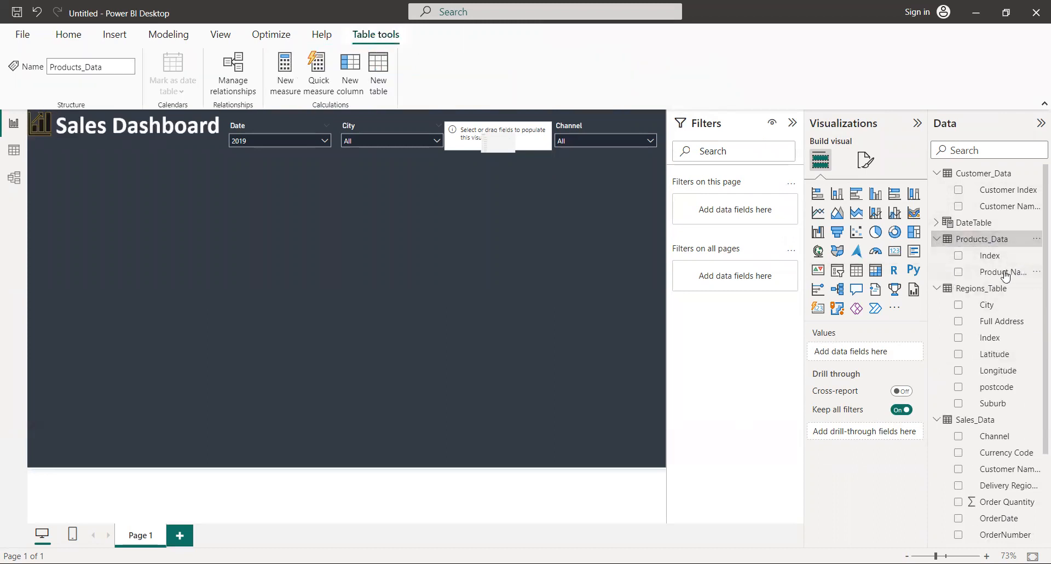
left_click_drag(995, 274, 880, 354)
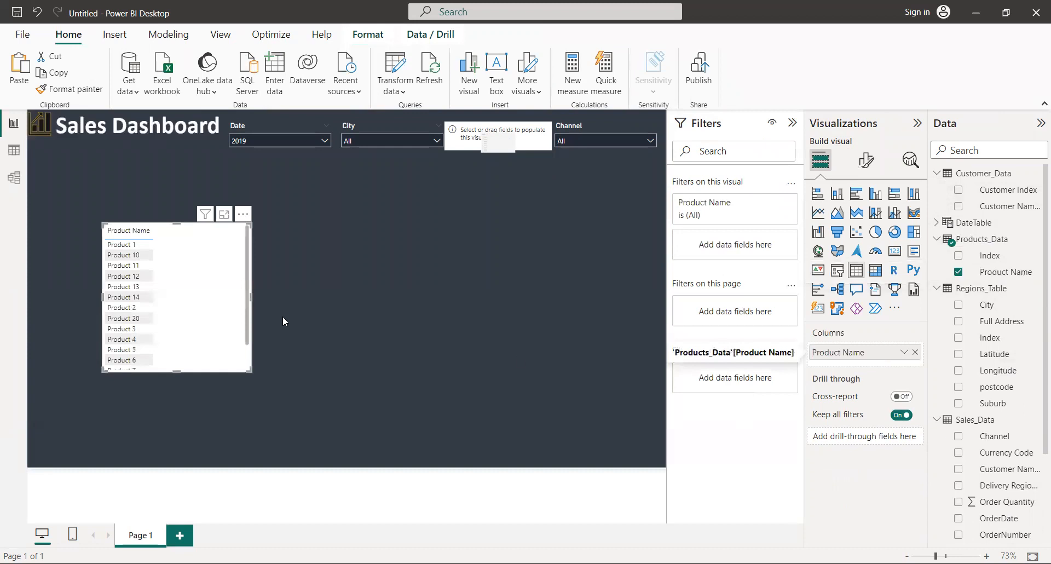
left_click(241, 216)
left_click(289, 264)
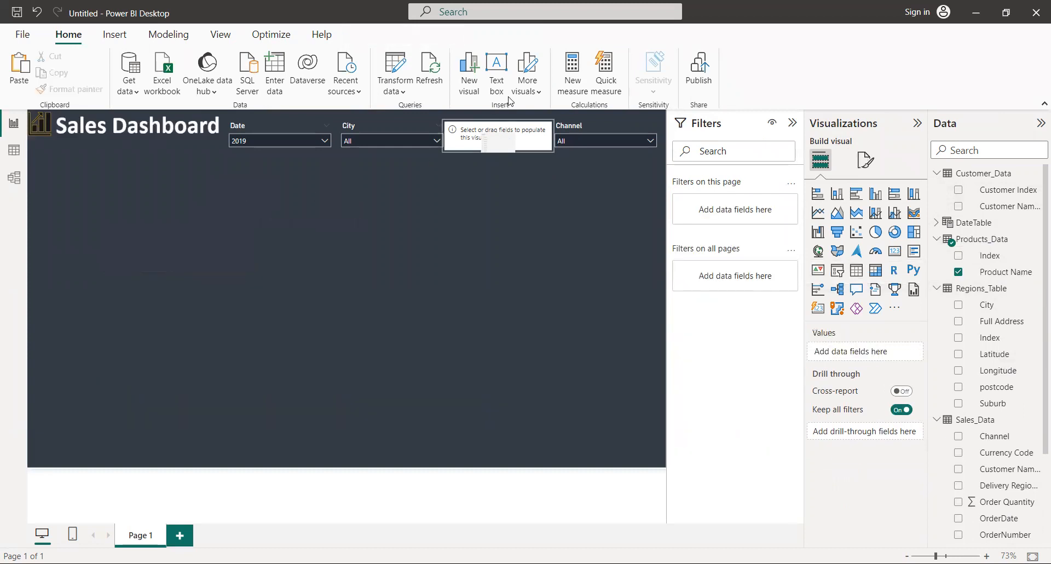
Assign Product Name from Products_Data to the empty slicer beside Channel and set its header title text to Product.
left_click(516, 132)
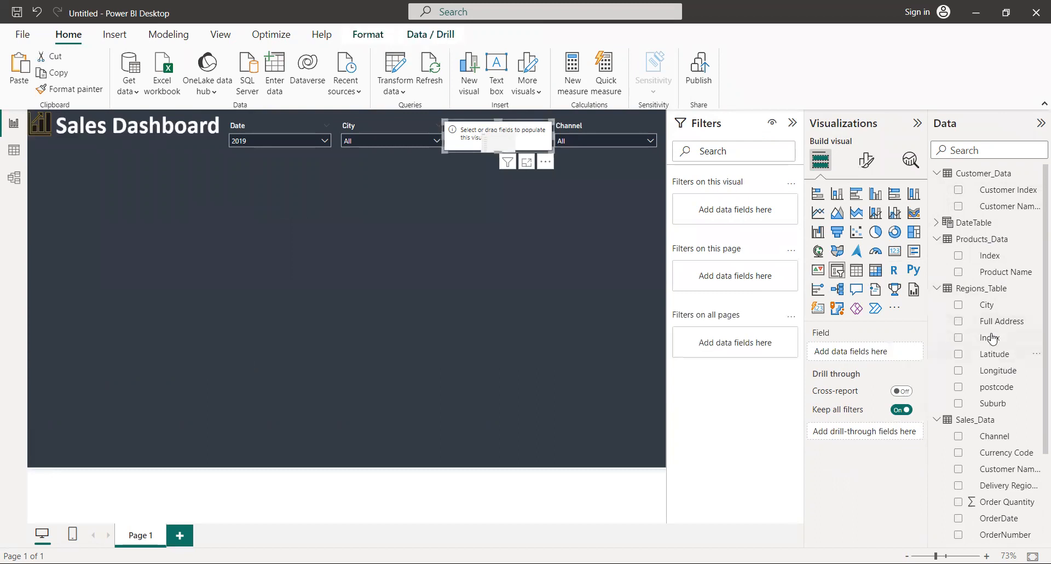
left_click_drag(1003, 282, 898, 353)
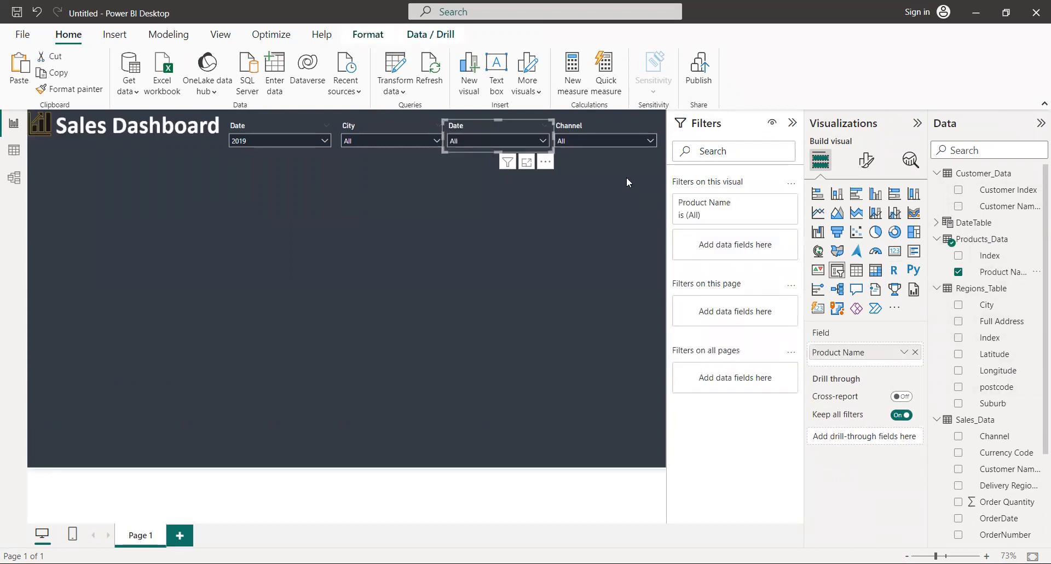
left_click(867, 160)
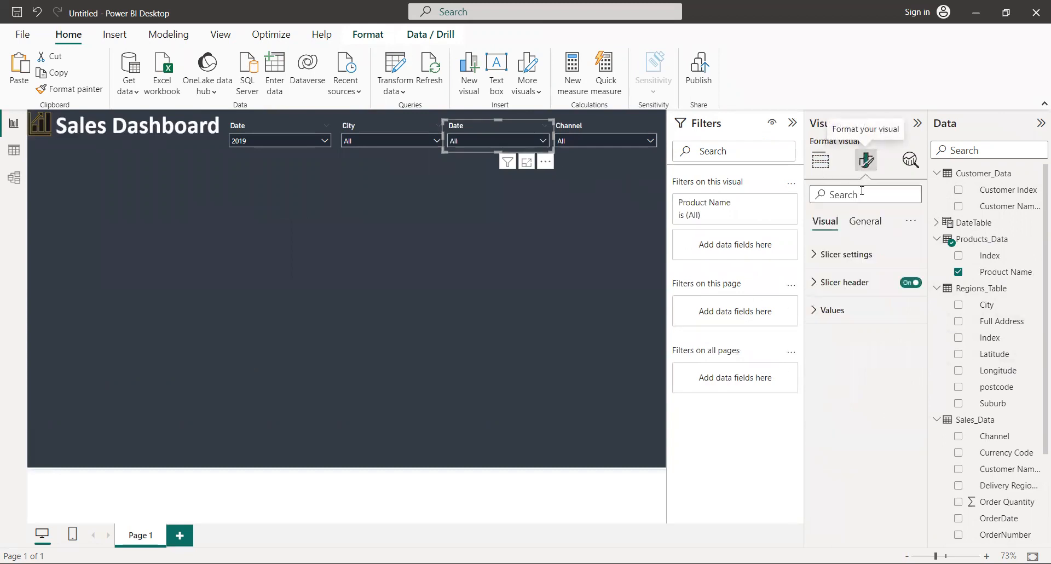
left_click(876, 282)
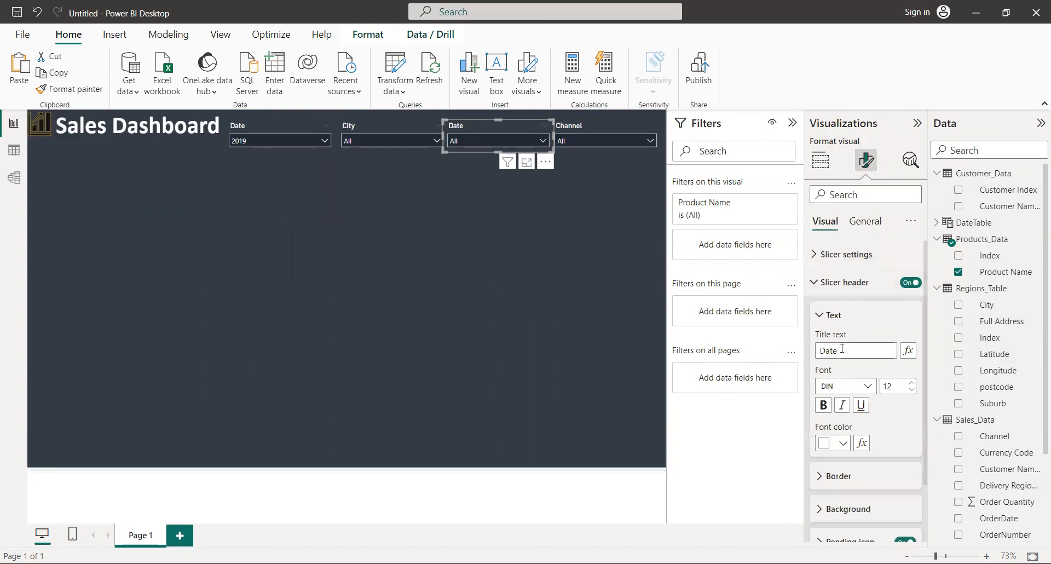
key("BackSpace")
key("BackSpace")
key("BackSpace")
key("BackSpace")
type("Product")
left_click(548, 333)
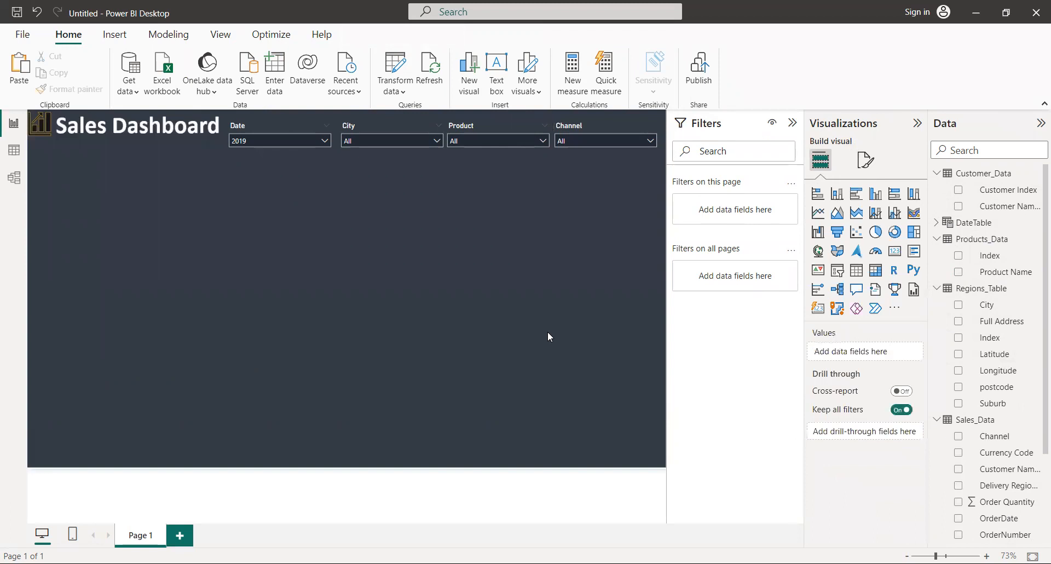